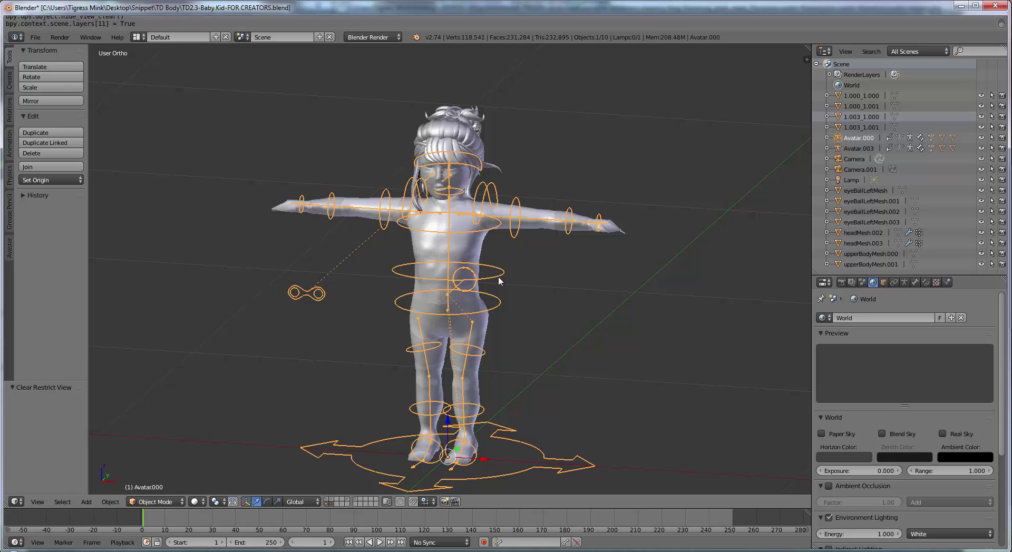
Hide the avatar's armature Avatar.000 and select the upper body mesh
key("h")
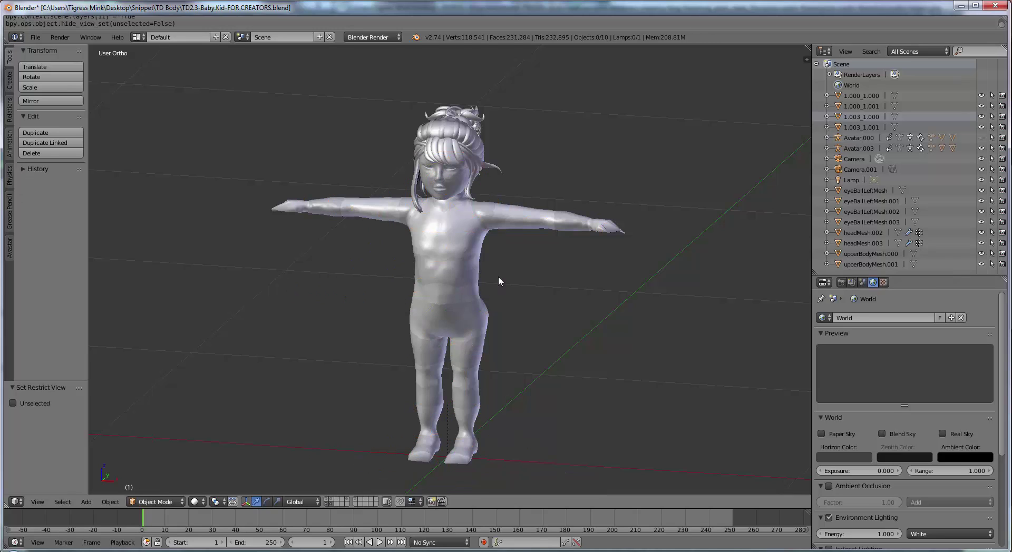
scroll(498, 276, "up", 5)
scroll(465, 286, "down", 3)
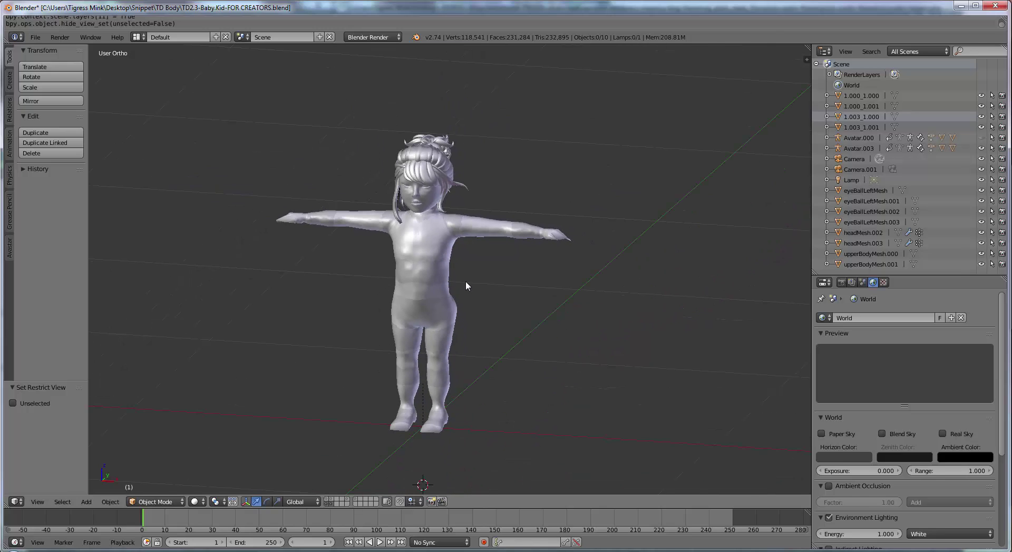
middle_click_drag(466, 286, 475, 287)
right_click(442, 280)
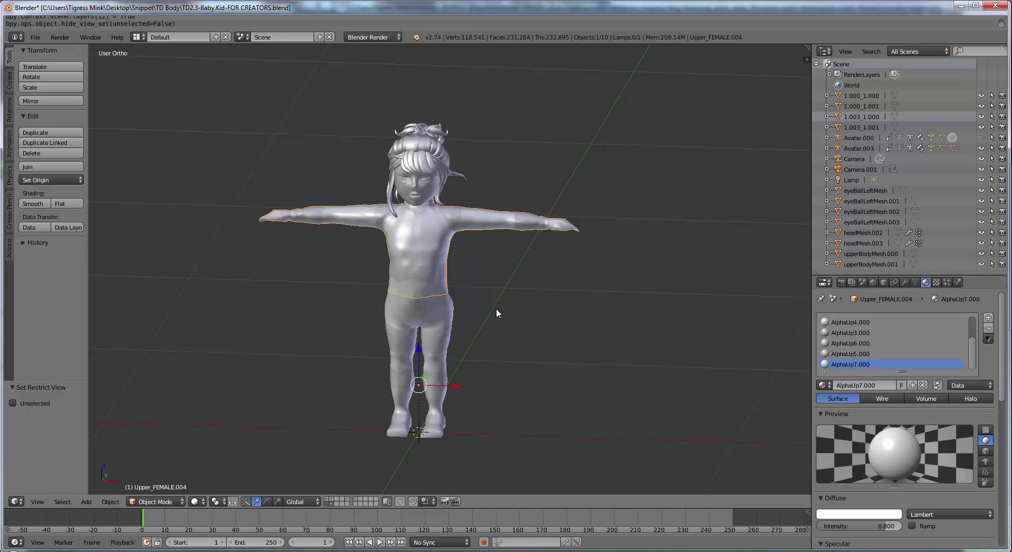
middle_click_drag(455, 276, 477, 248, "shift")
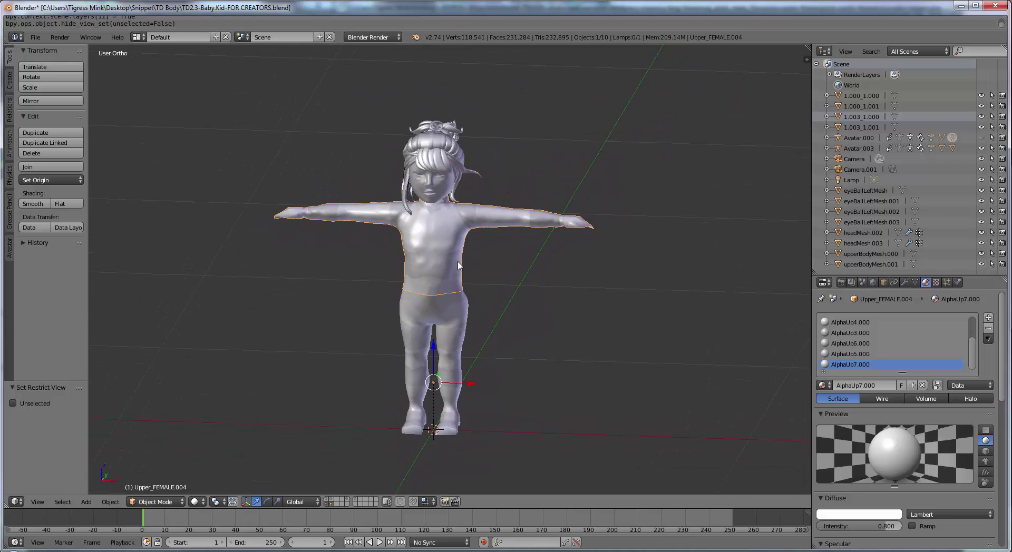
scroll(457, 265, "up", 1)
middle_click_drag(456, 282, 458, 270, "shift")
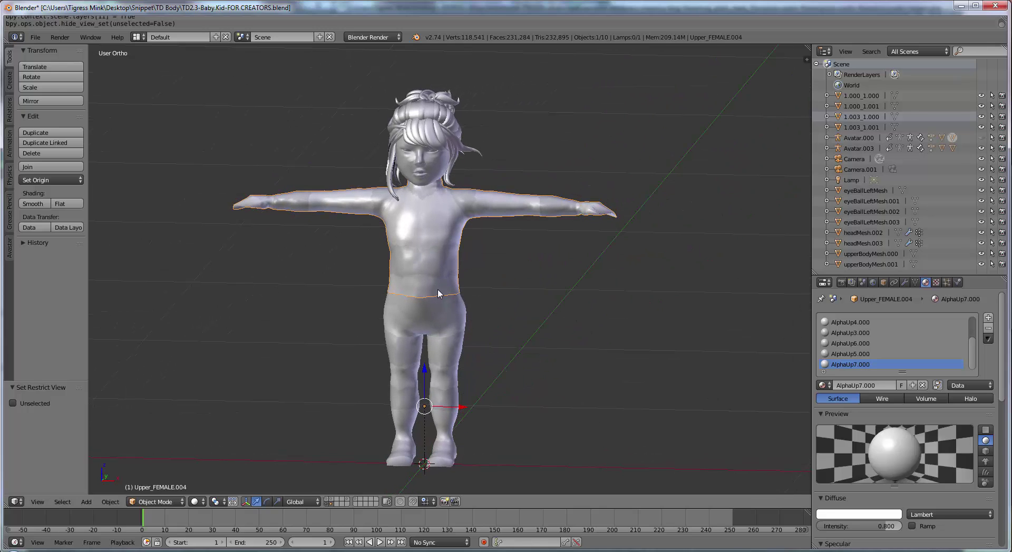
scroll(436, 436, "down", 1)
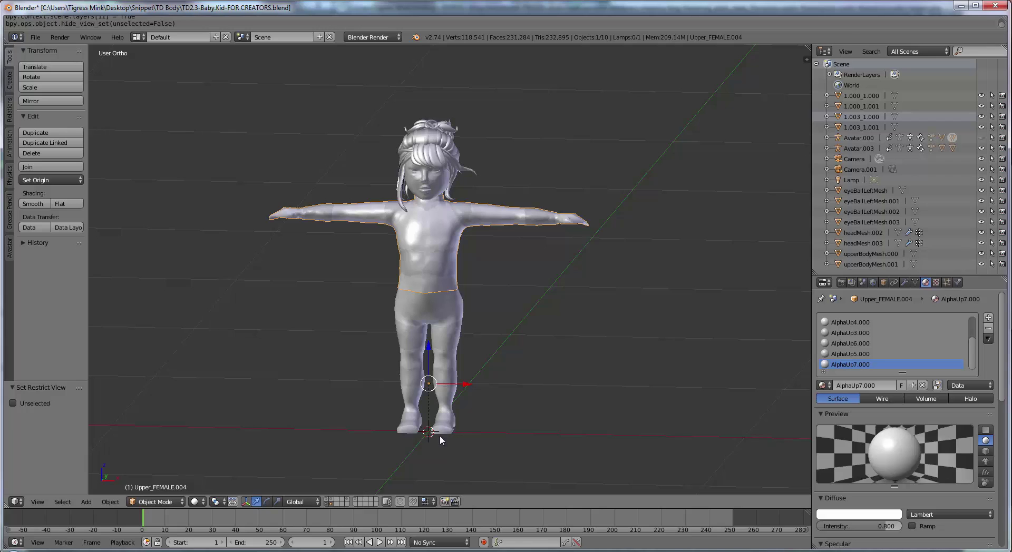
Add a mesh cylinder with its cap fill type set to Nothing
left_click(86, 502)
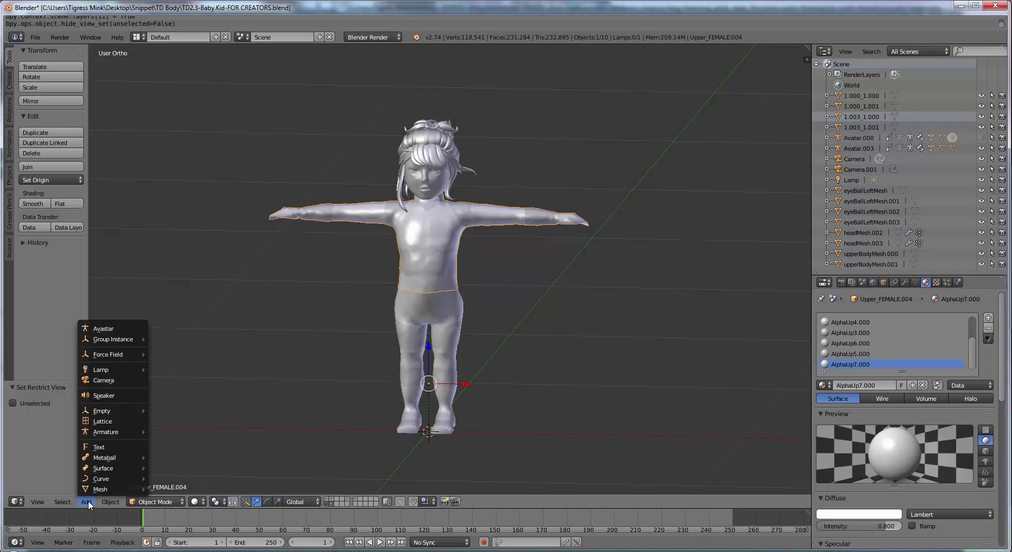
mouse_move(105, 489)
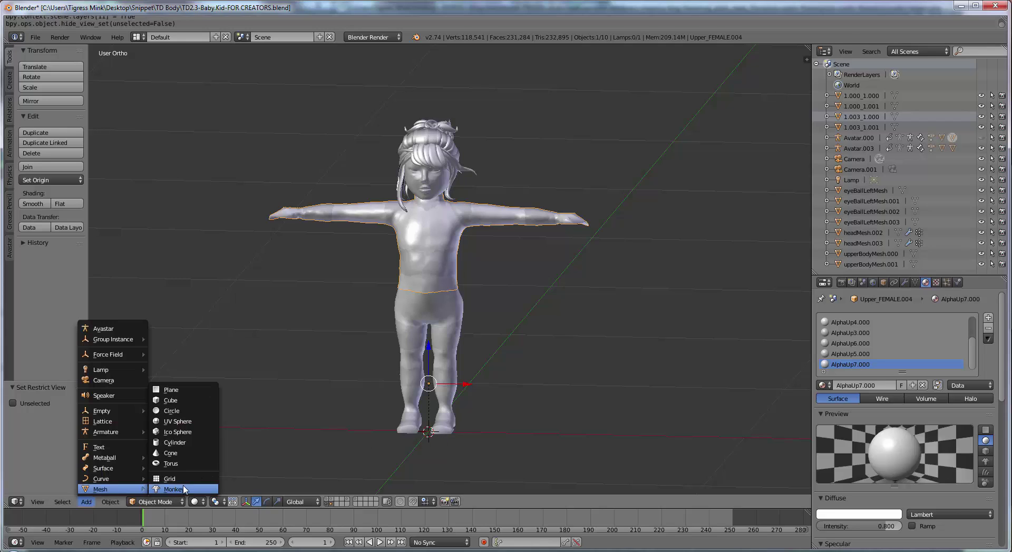
left_click(191, 443)
scroll(462, 353, "down", 2)
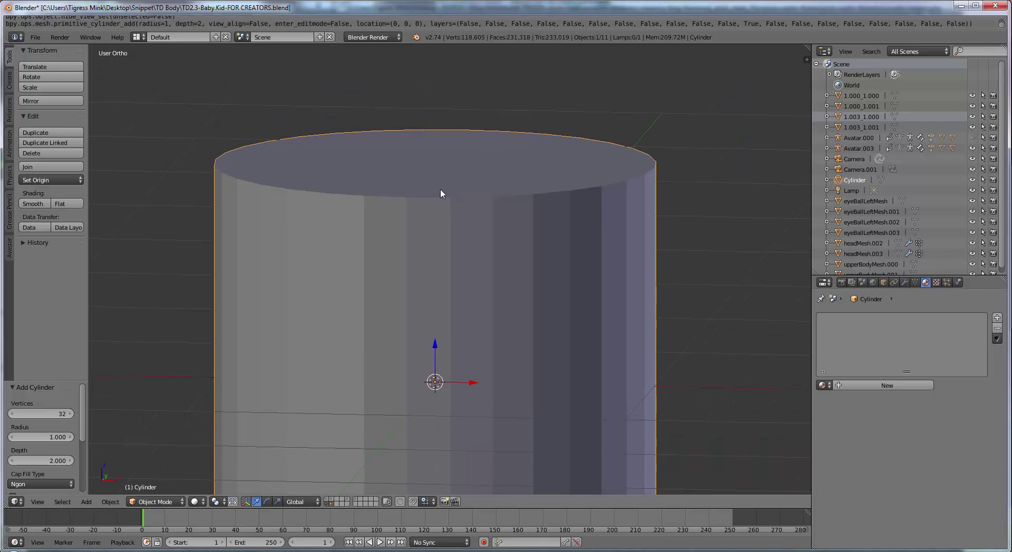
left_click(45, 484)
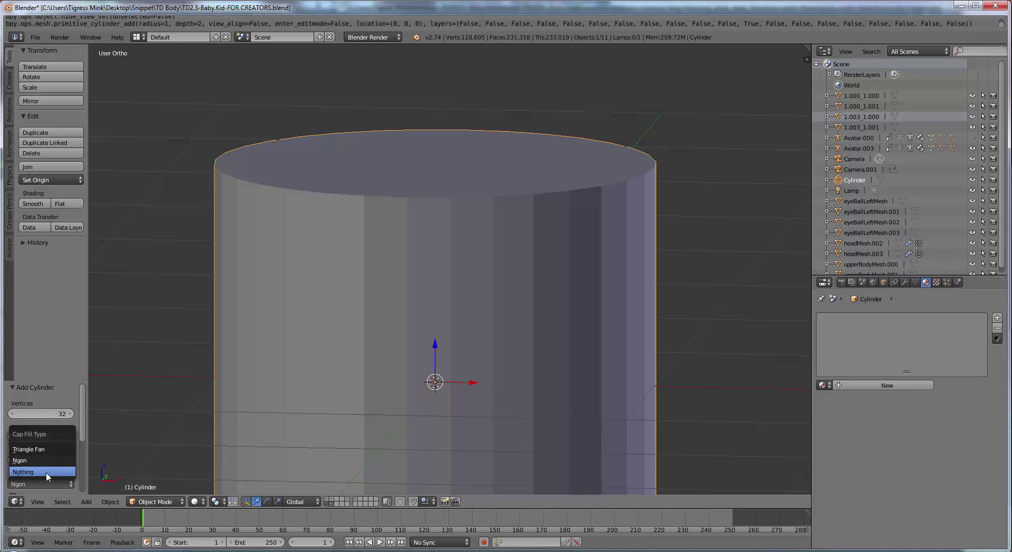
left_click(46, 474)
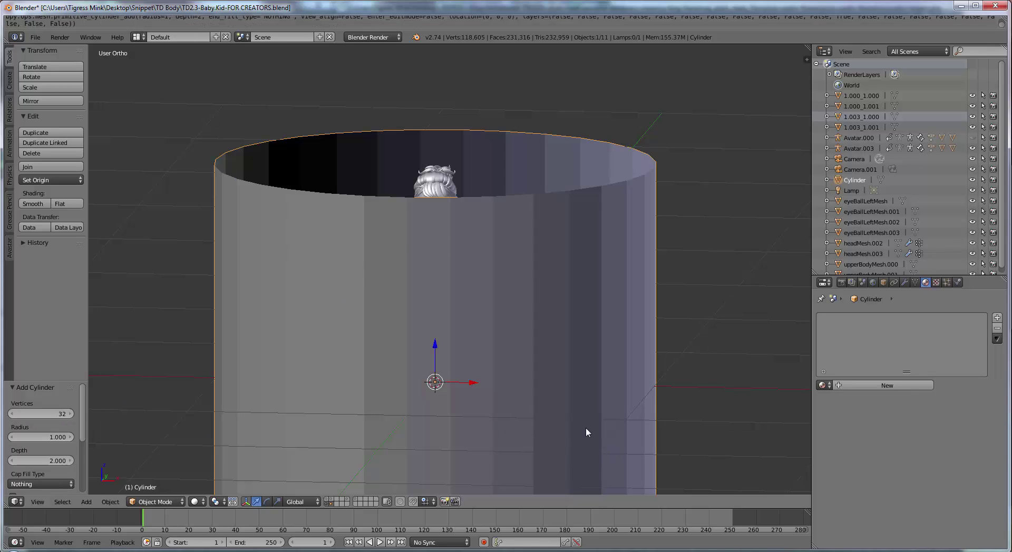
Scale the cylinder to about 0.118 and raise it about 0.43 so it surrounds the avatar's torso
left_click_drag(443, 348, 444, 329)
key("s")
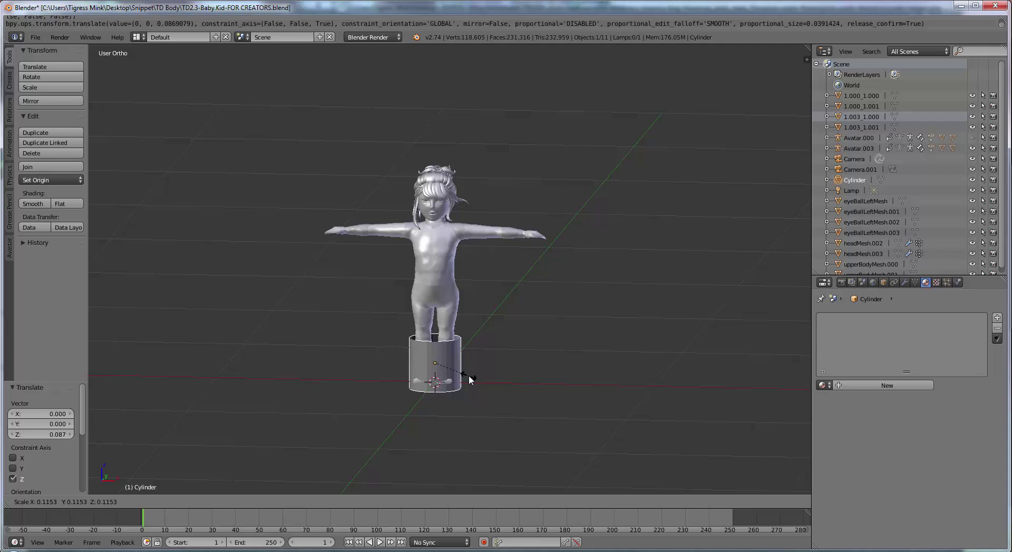
left_click(469, 377)
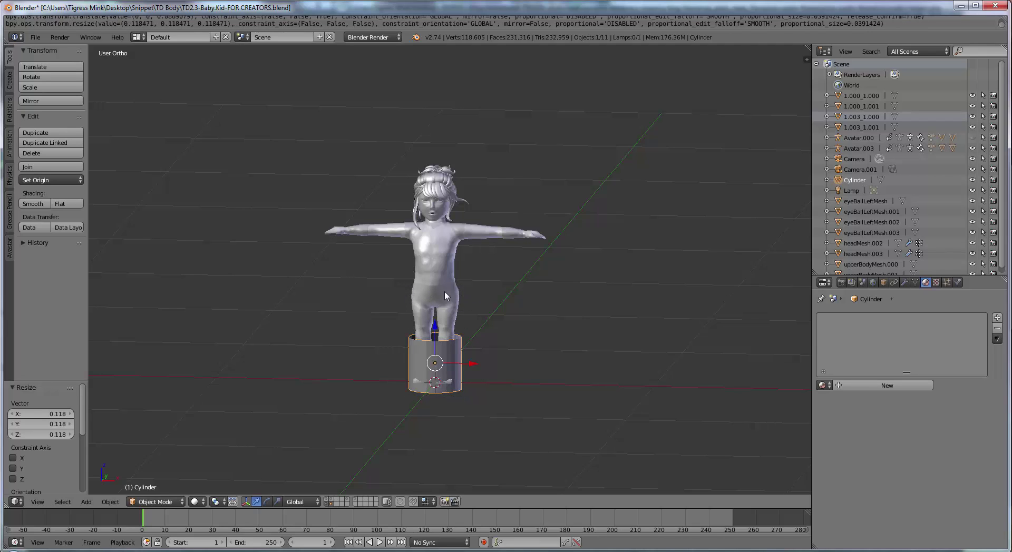
left_click_drag(435, 326, 445, 257)
scroll(483, 302, "up", 5)
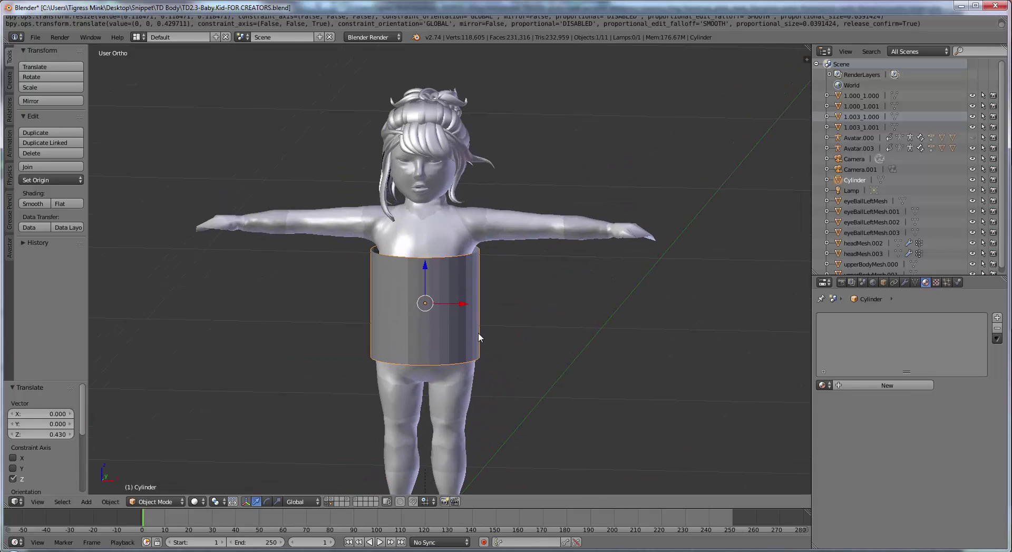
middle_click_drag(478, 343, 480, 343)
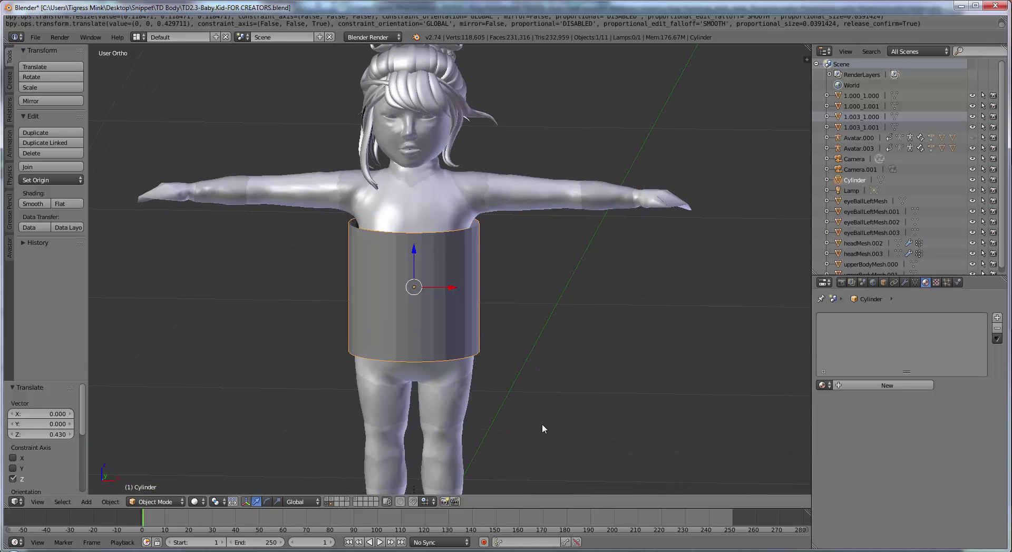
Shorten the cylinder along Z to about 0.76 of its height and raise it about 0.024 along the torso
key("s")
key("z")
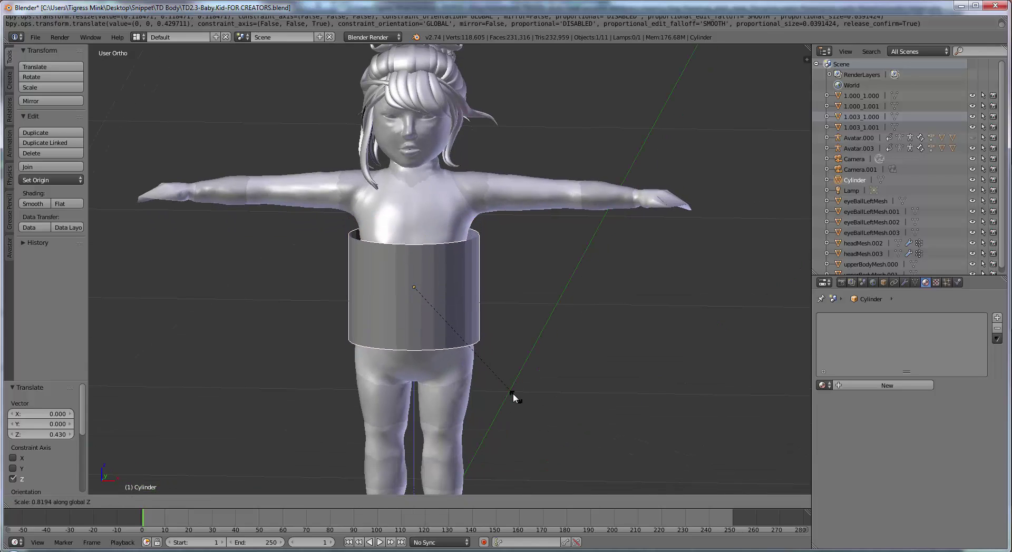
left_click(510, 390)
left_click_drag(414, 253, 415, 246)
middle_click_drag(428, 273, 471, 289)
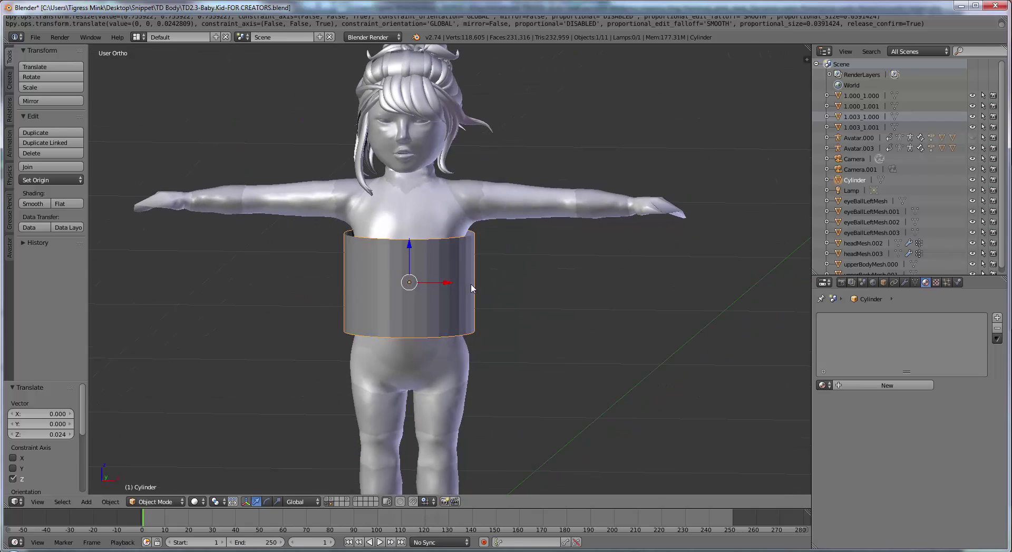
Add a Shrinkwrap modifier to the cylinder
left_click(905, 284)
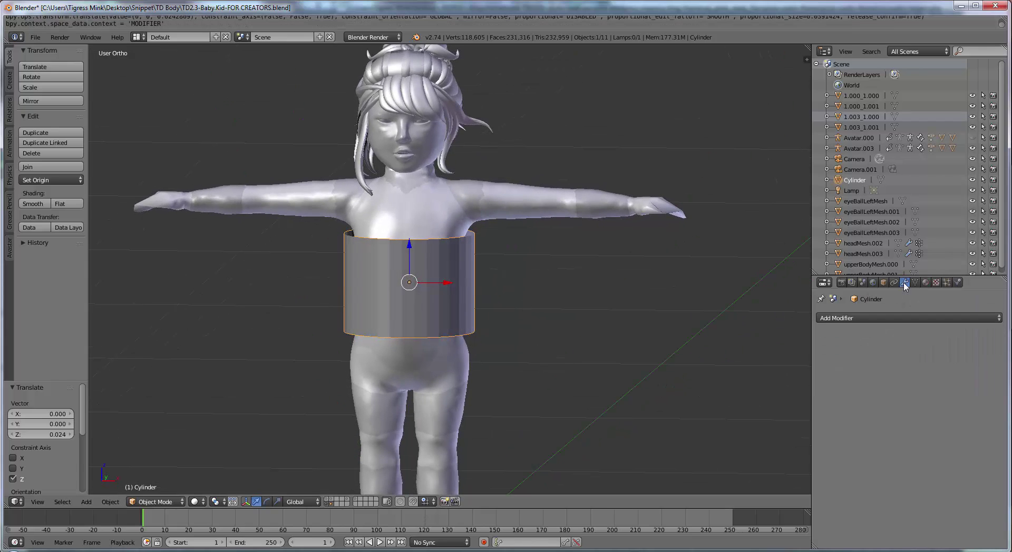
left_click(894, 317)
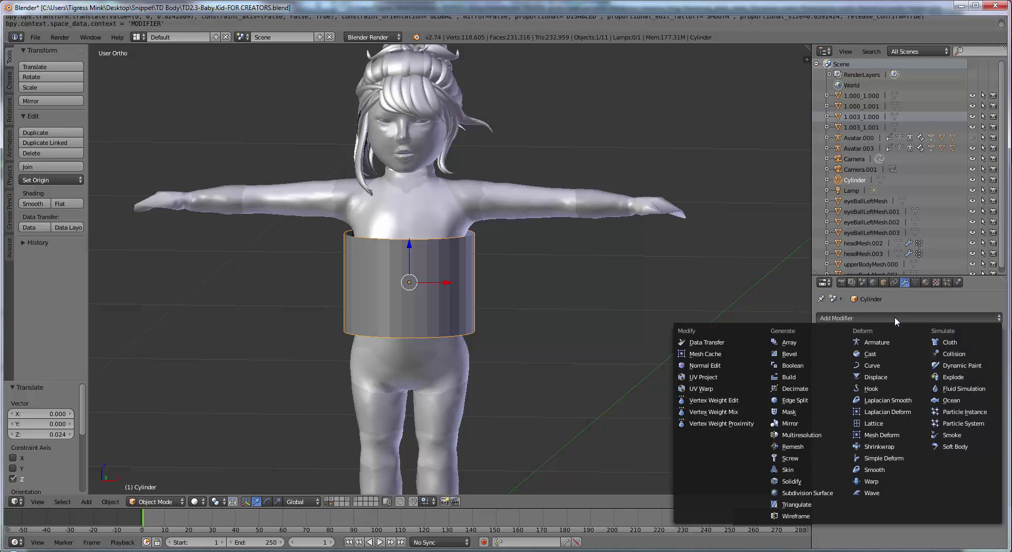
left_click(883, 448)
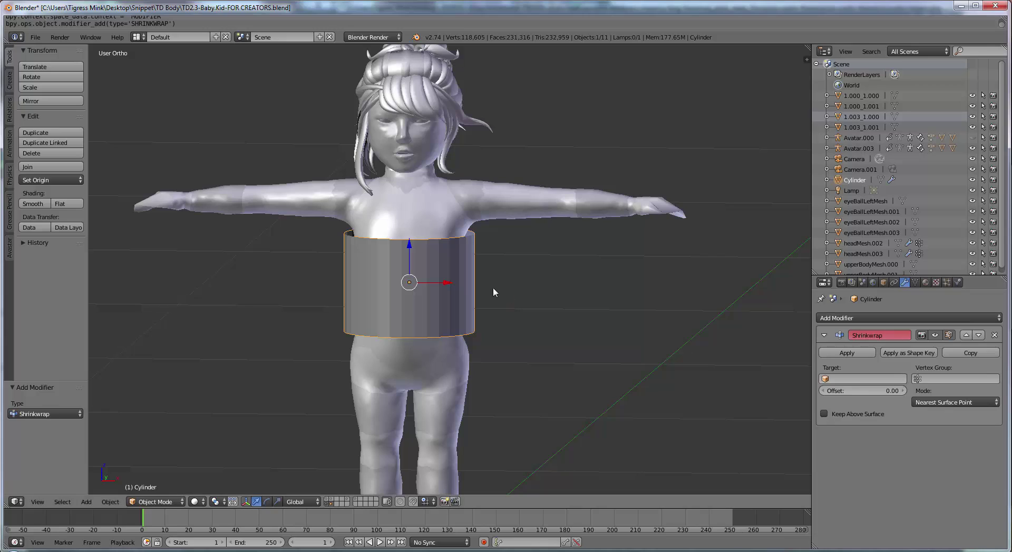
Identify the upper body mesh by name and set Upper_FEMALE.004 as the cylinder's Shrinkwrap target
left_click(861, 379)
right_click(422, 209)
right_click(420, 219)
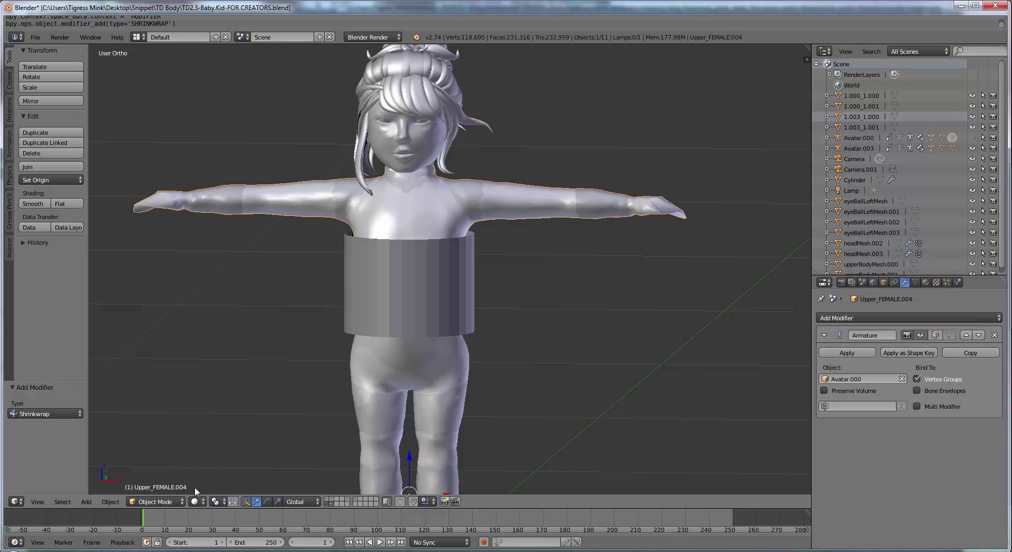
right_click(440, 280)
left_click(843, 383)
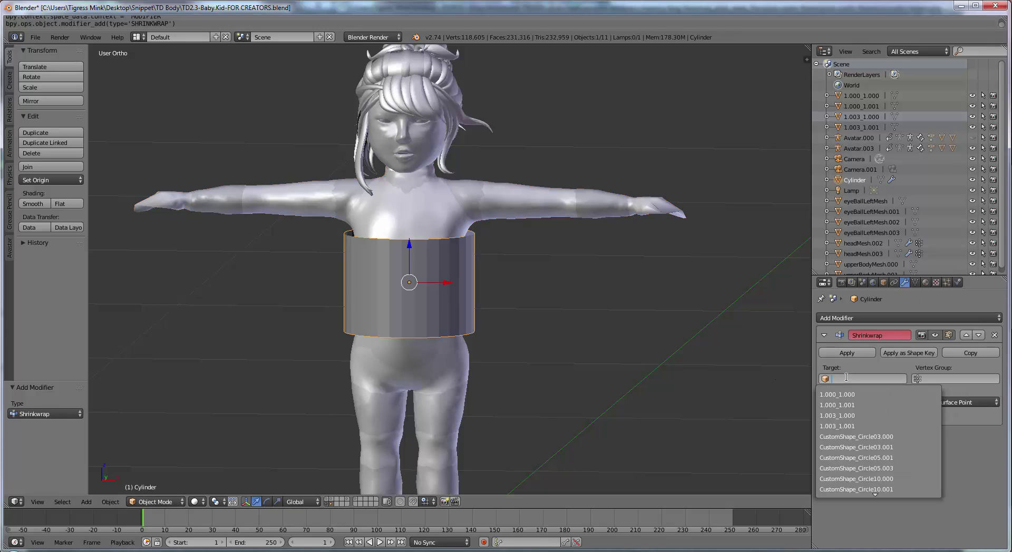
scroll(860, 473, "down", 10)
scroll(859, 474, "down", 15)
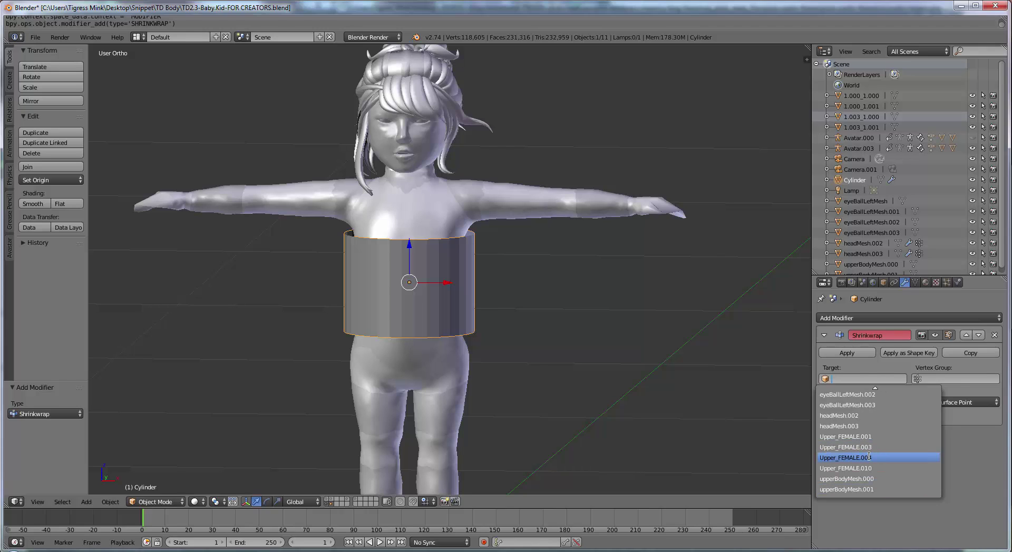
left_click(869, 457)
Cut 14 evenly spaced horizontal edge loops around the cylinder, leave them unslid, and return to Object Mode
scroll(411, 316, "up", 3)
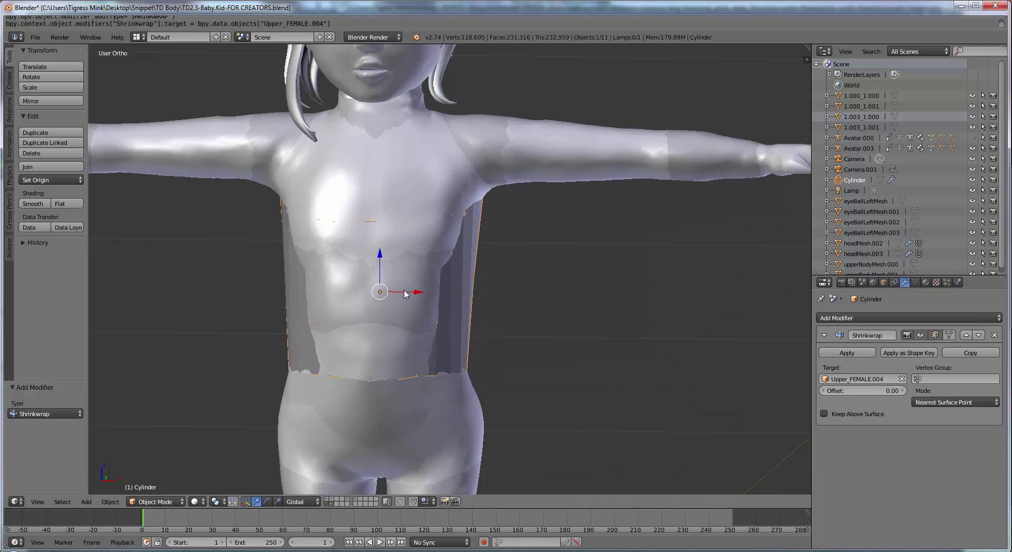
middle_click_drag(406, 294, 424, 285)
key("Tab")
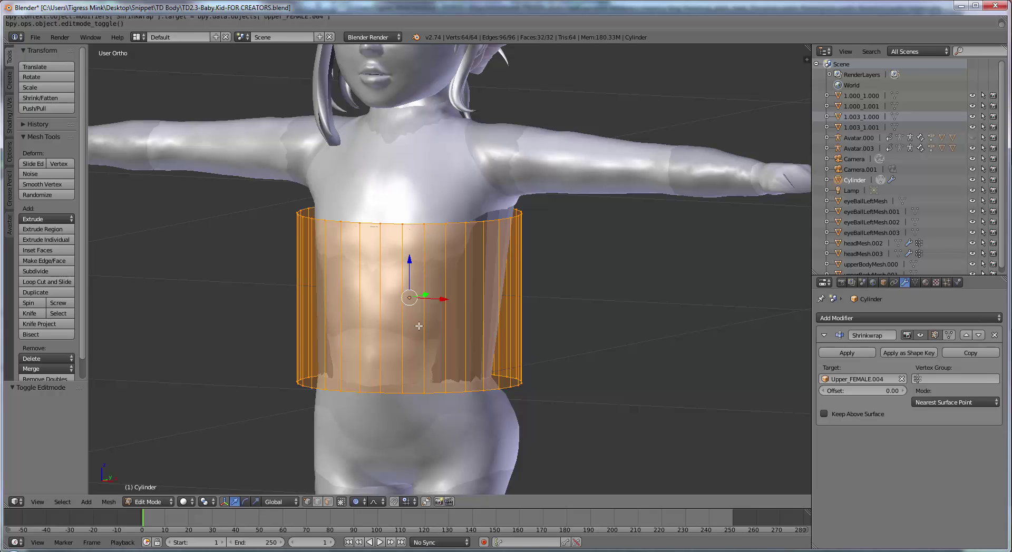
mouse_move(422, 325)
middle_mouse_down()
mouse_move(463, 316)
mouse_move(427, 325)
mouse_move(437, 317)
middle_mouse_up()
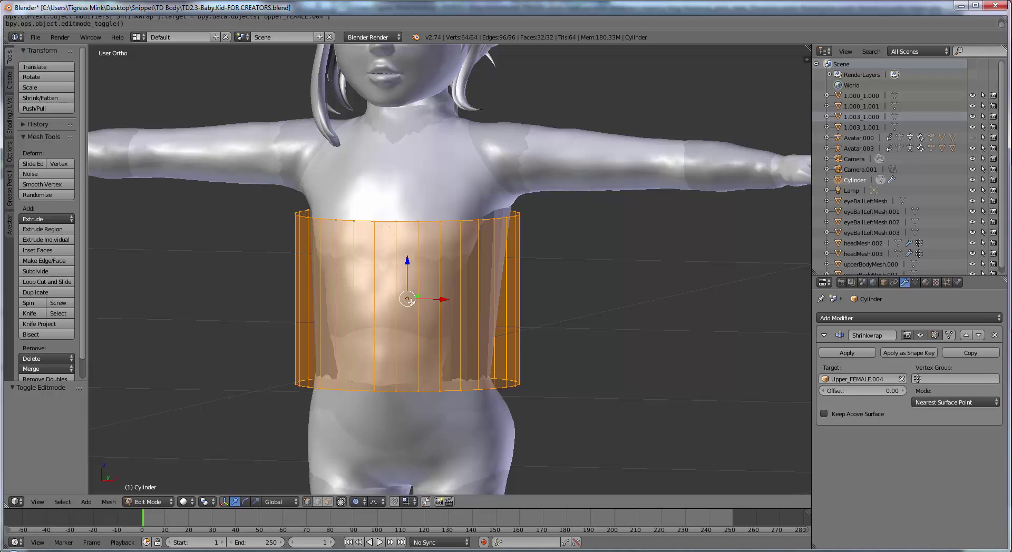
key("ctrl+r")
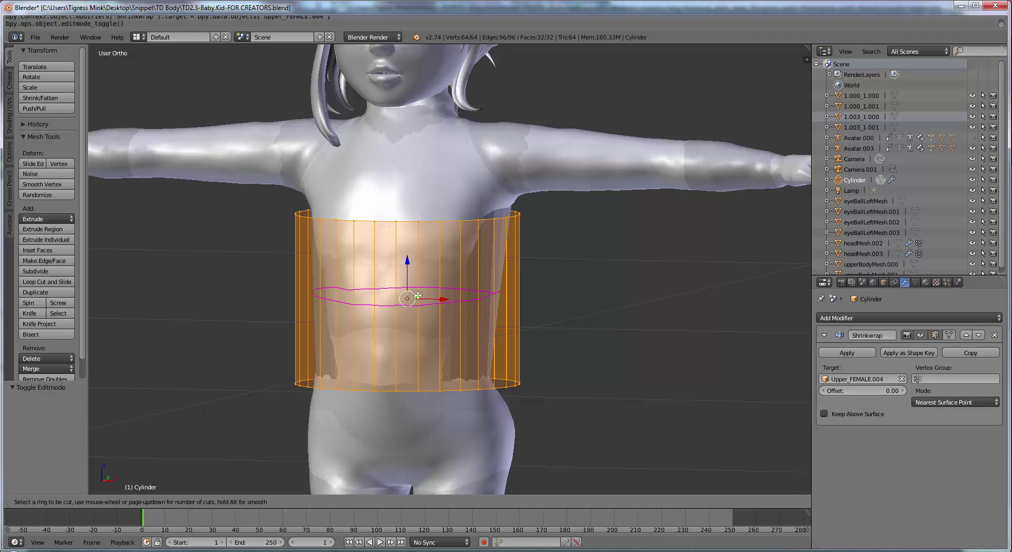
type("14")
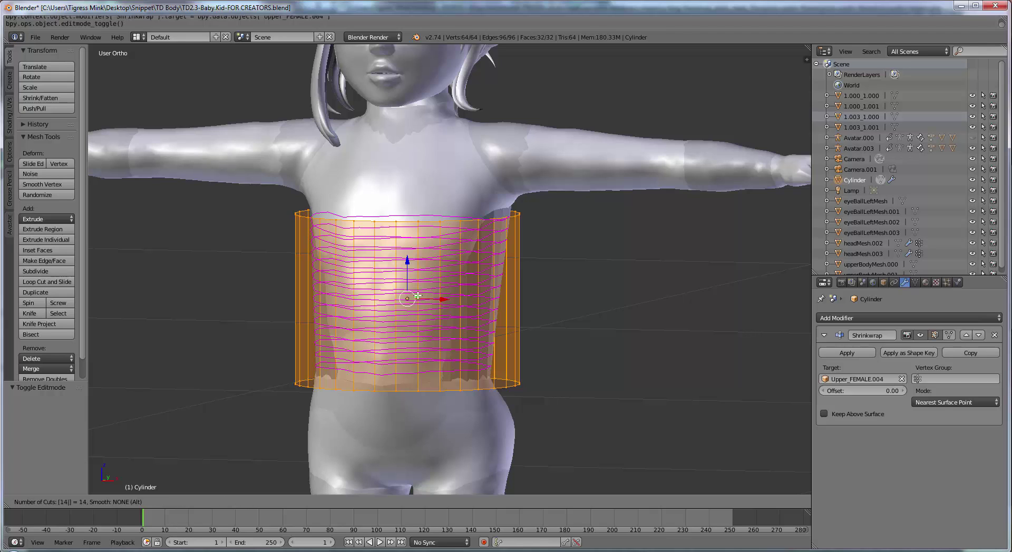
key("Return")
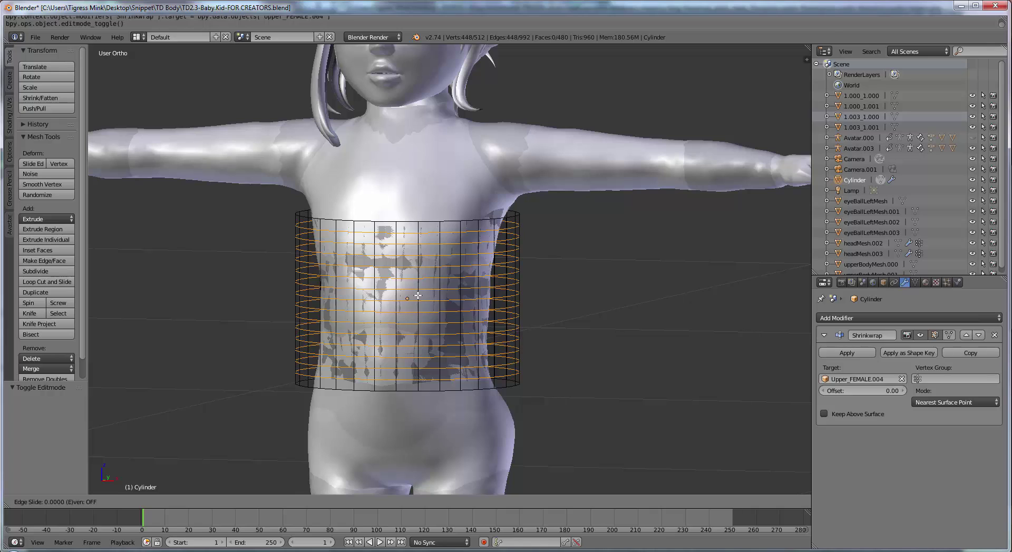
right_click(417, 295)
key("a")
key("Tab")
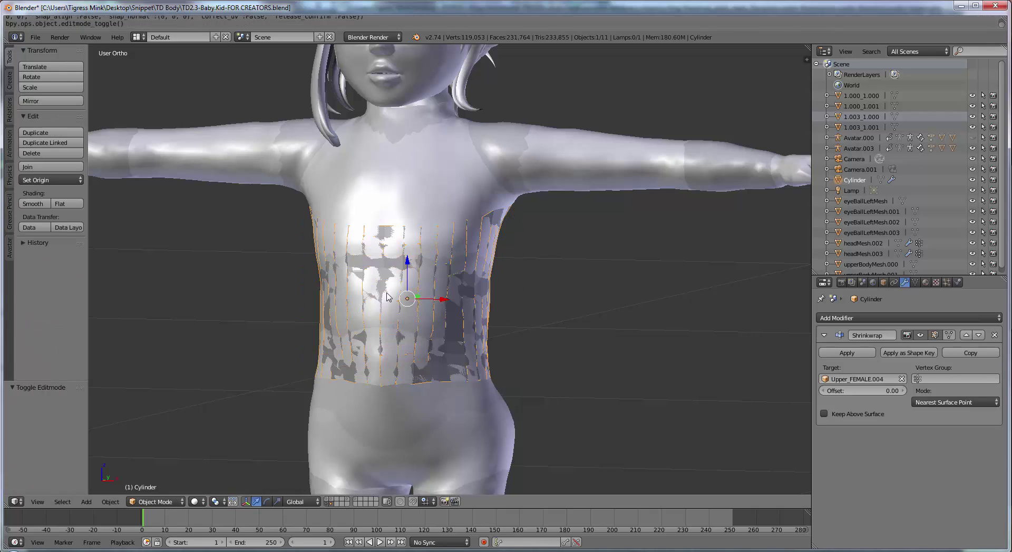
Switch the Shrinkwrap mode to Project and enable the Negative direction alongside Positive
middle_click_drag(387, 297, 492, 321)
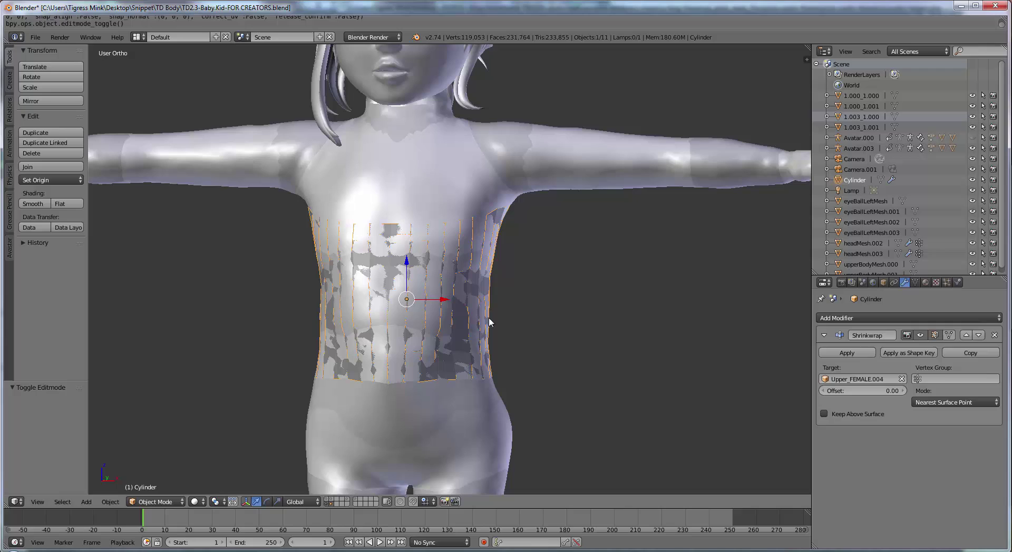
left_click(940, 402)
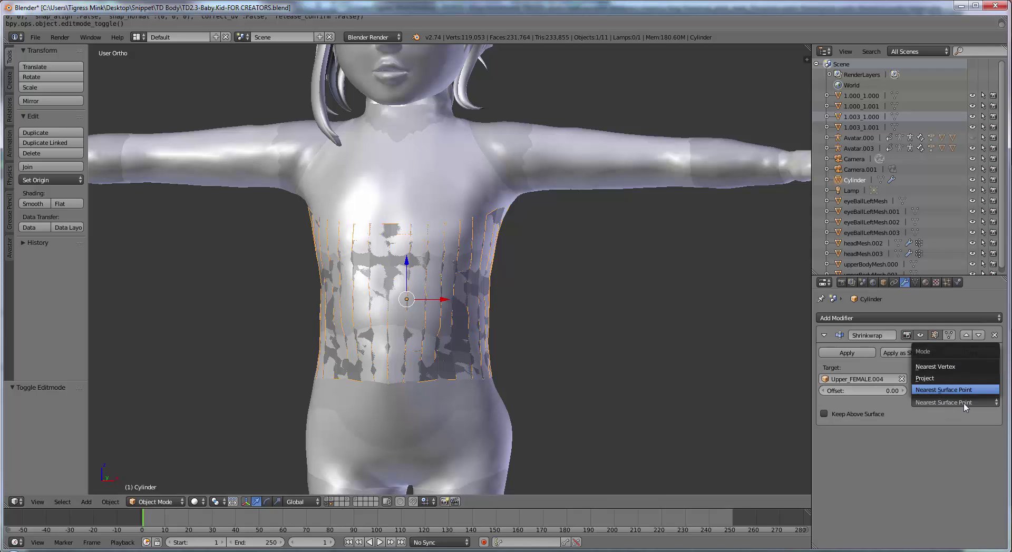
left_click(930, 380)
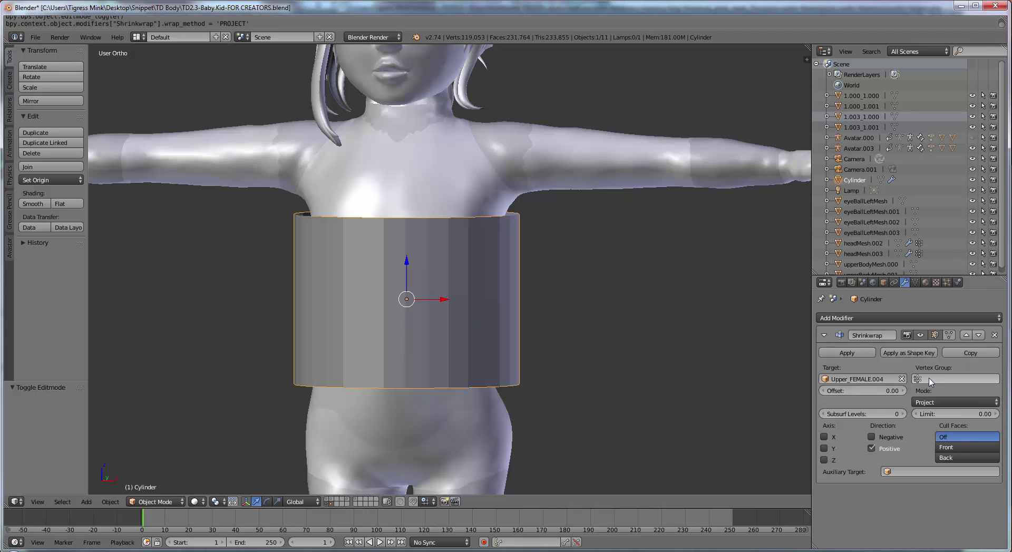
left_click(883, 438)
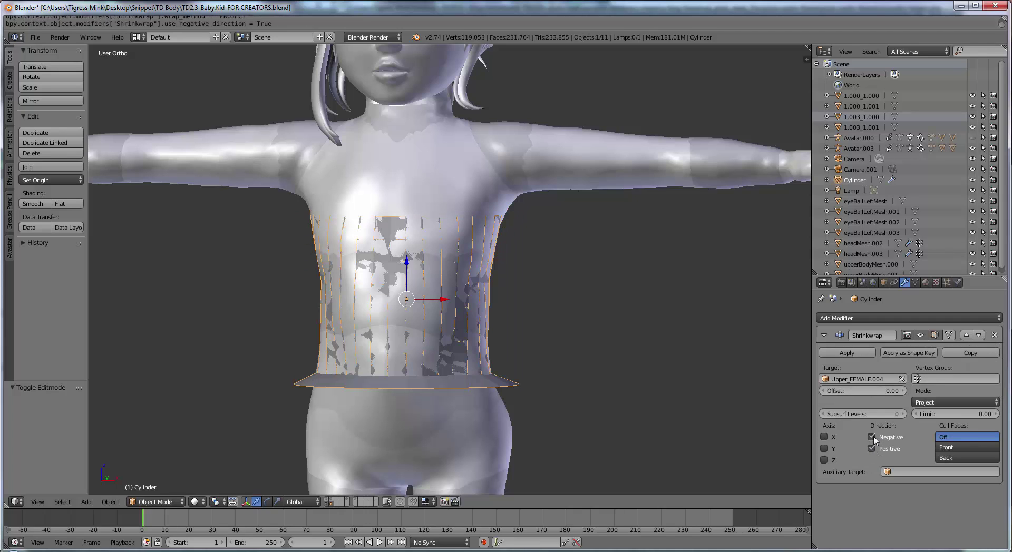
middle_click_drag(512, 404, 475, 355, "shift")
middle_click_drag(514, 399, 463, 309, "shift")
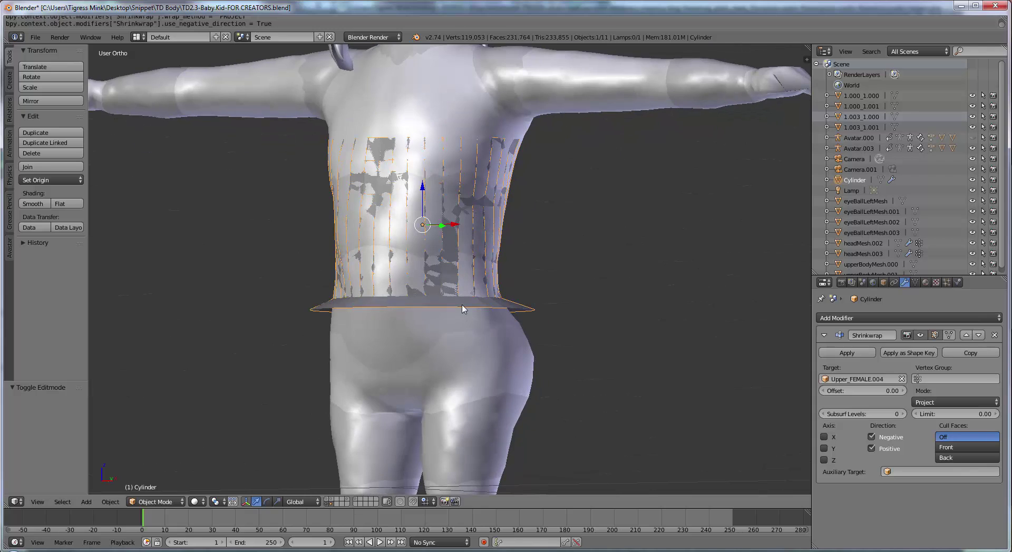
Identify the lower body mesh by name and set Upper_FEMALE.001 as the cylinder's Shrinkwrap auxiliary target
right_click(479, 360)
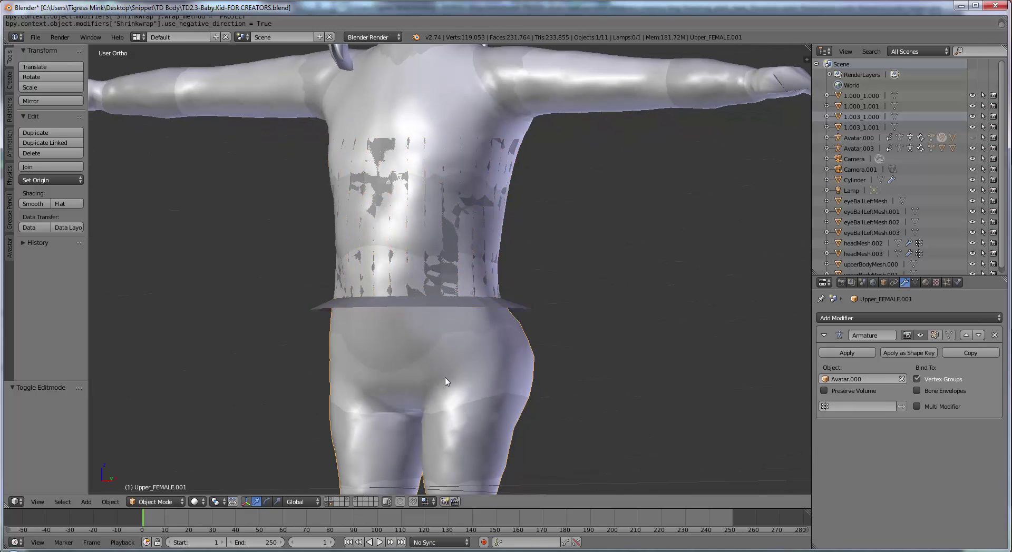
middle_click_drag(452, 397, 476, 379)
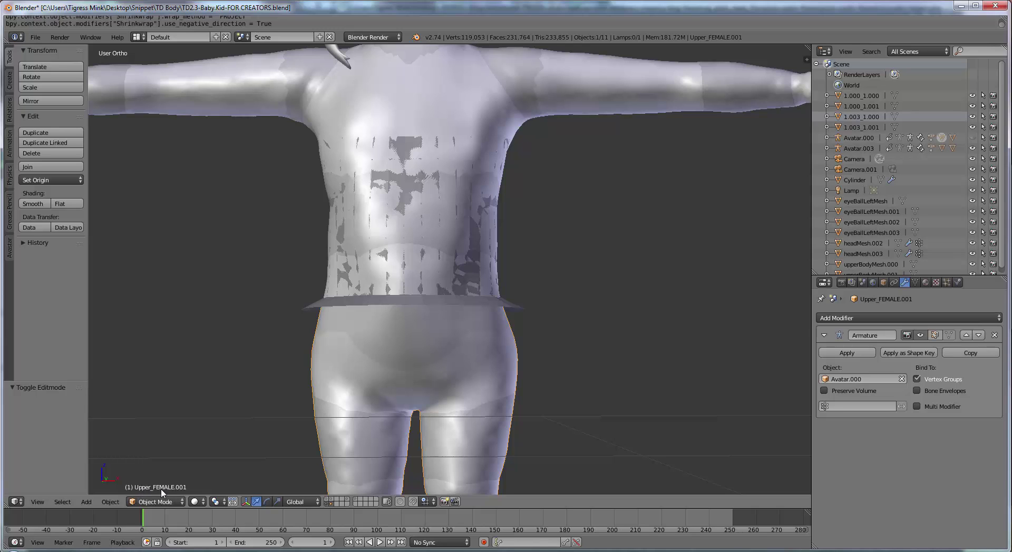
middle_click_drag(477, 377, 436, 401)
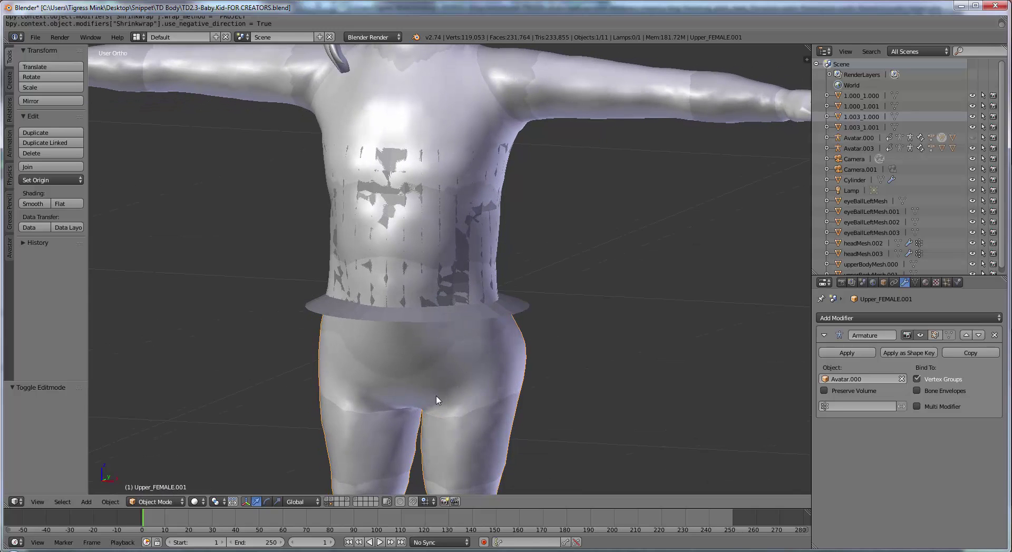
right_click(472, 316)
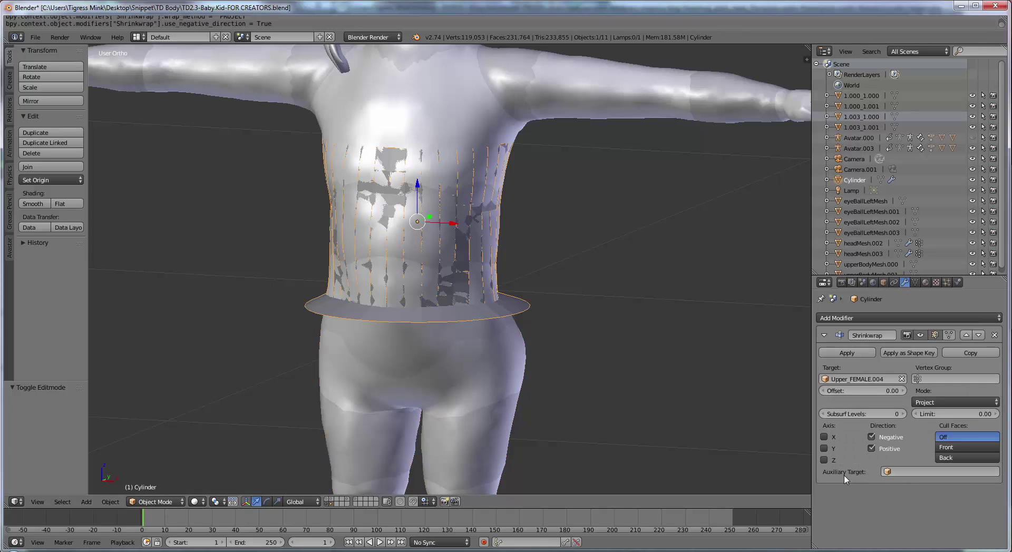
left_click(929, 473)
scroll(933, 432, "down", 5)
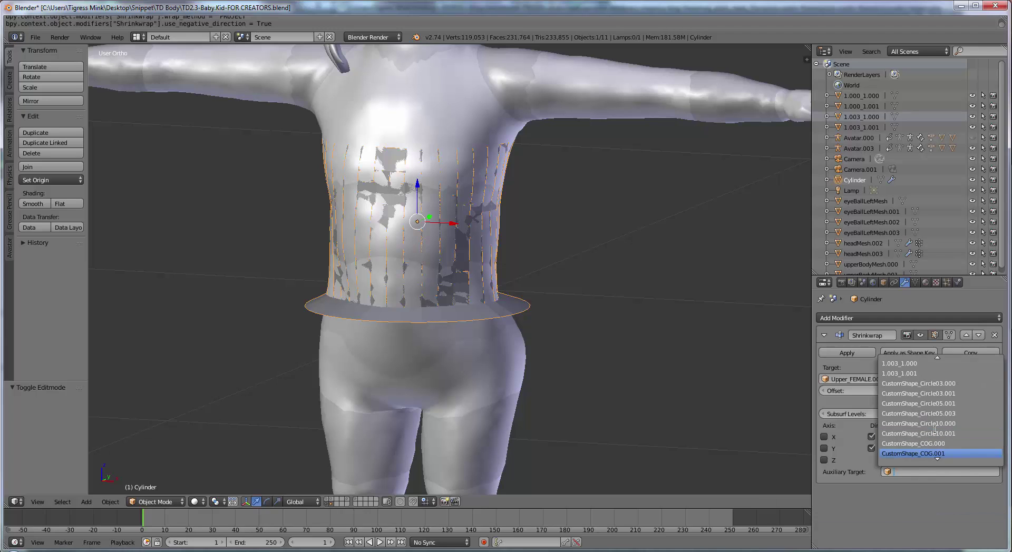
scroll(935, 430, "down", 15)
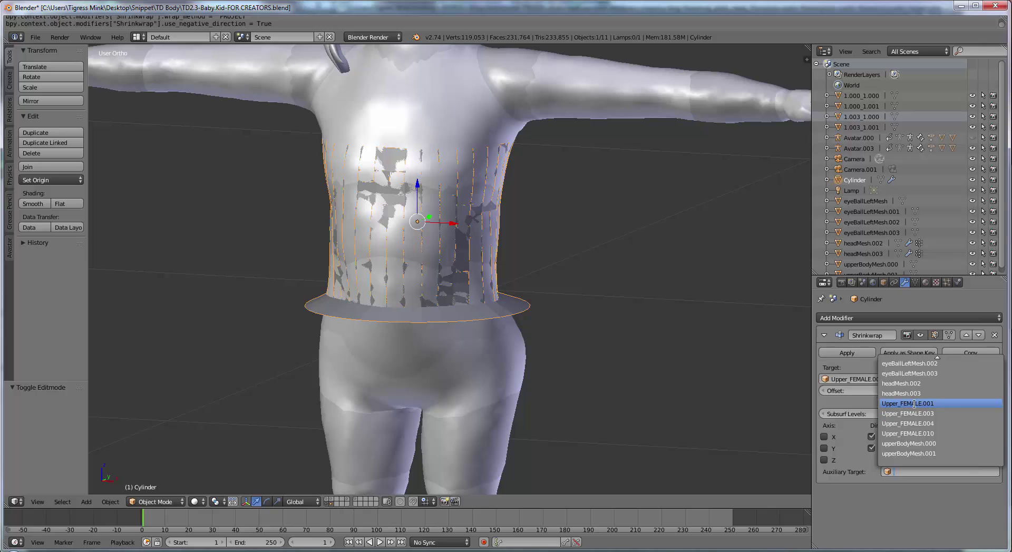
left_click(933, 403)
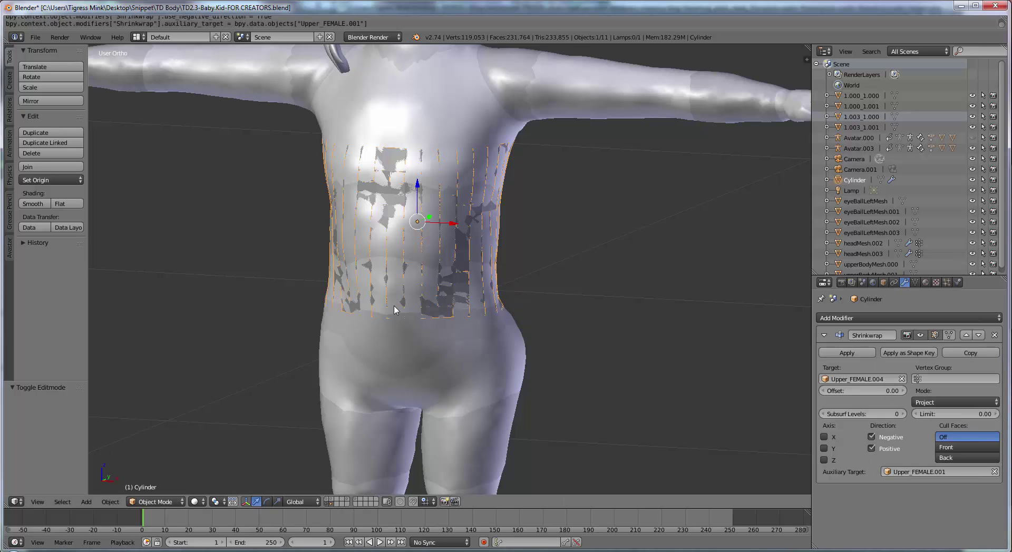
Set the cylinder's Shrinkwrap offset to 0.03
middle_click_drag(396, 310, 426, 171)
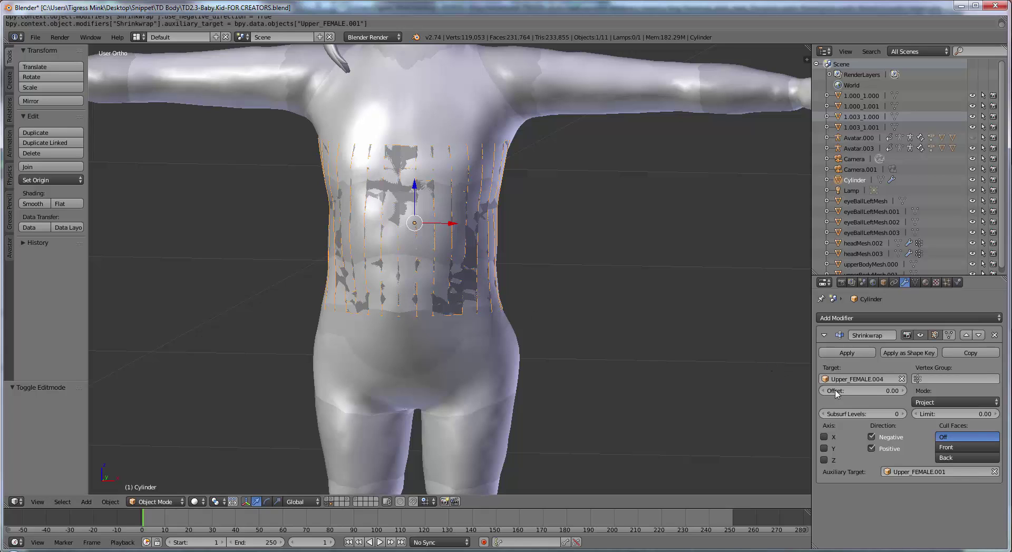
double_click(864, 392)
type(".03")
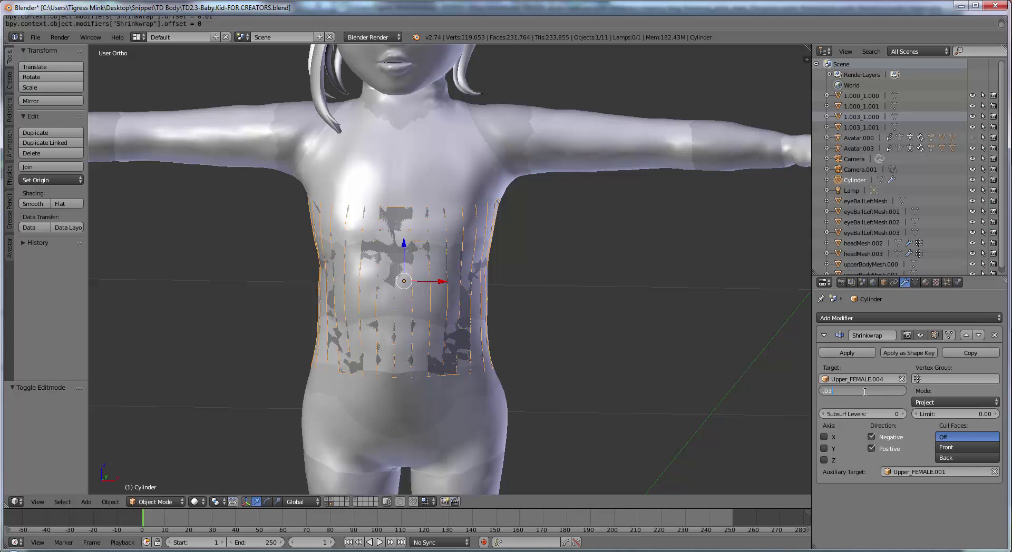
key("Return")
mouse_move(454, 276)
middle_mouse_down()
mouse_move(471, 279)
mouse_move(403, 252)
mouse_move(435, 301)
mouse_move(371, 301)
mouse_move(341, 280)
mouse_move(330, 284)
mouse_move(375, 299)
mouse_move(420, 296)
mouse_move(350, 296)
mouse_move(324, 268)
mouse_move(302, 276)
mouse_move(470, 284)
middle_mouse_up()
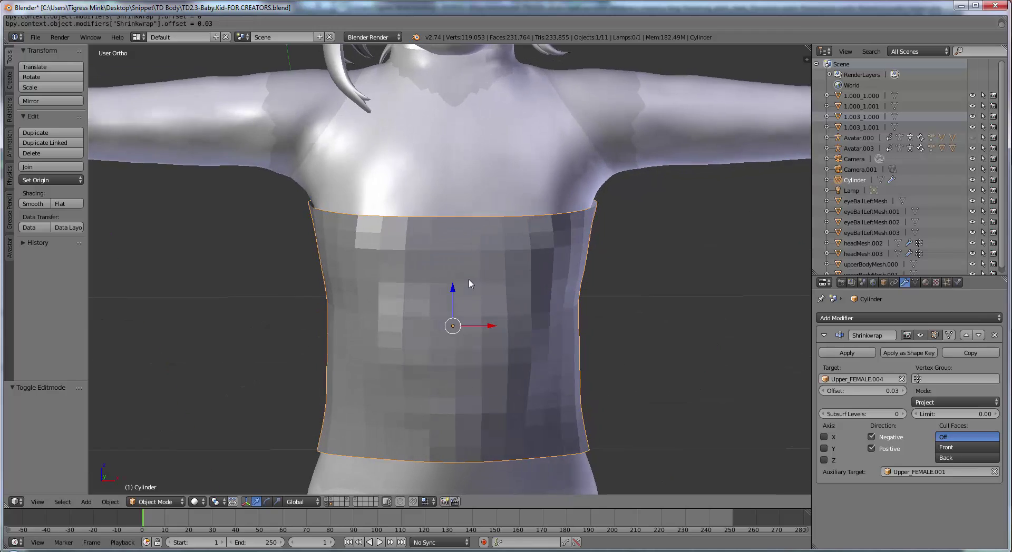
Examine the offset garment from the front and side to check how it fits around the avatar's torso
scroll(470, 283, "down", 5)
scroll(441, 295, "up", 2)
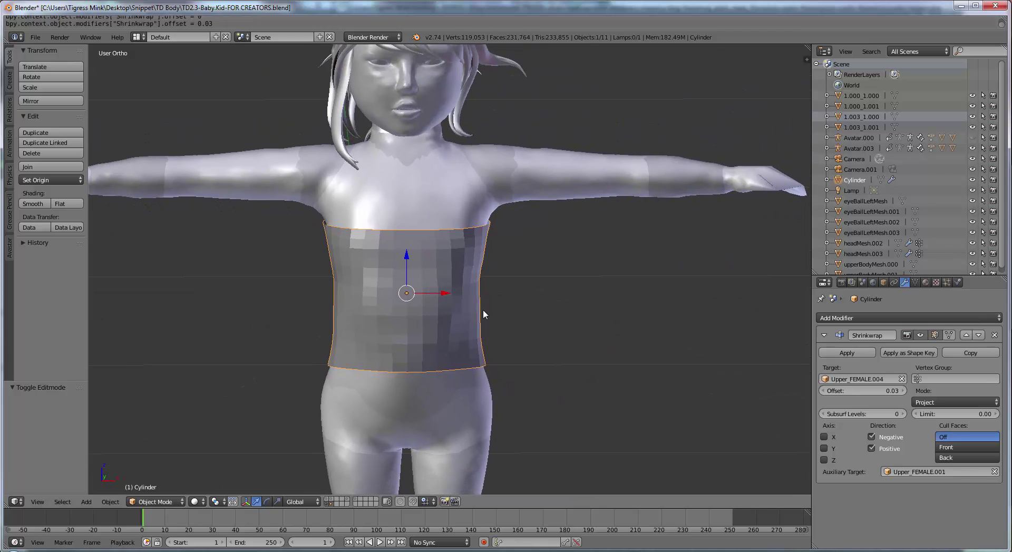
middle_click_drag(497, 285, 494, 323)
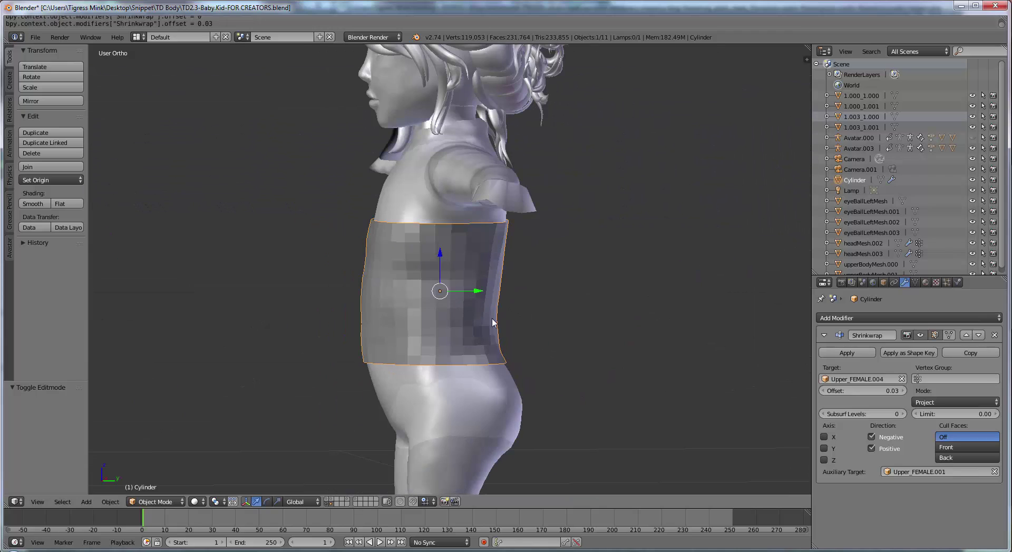
middle_click_drag(559, 319, 566, 316)
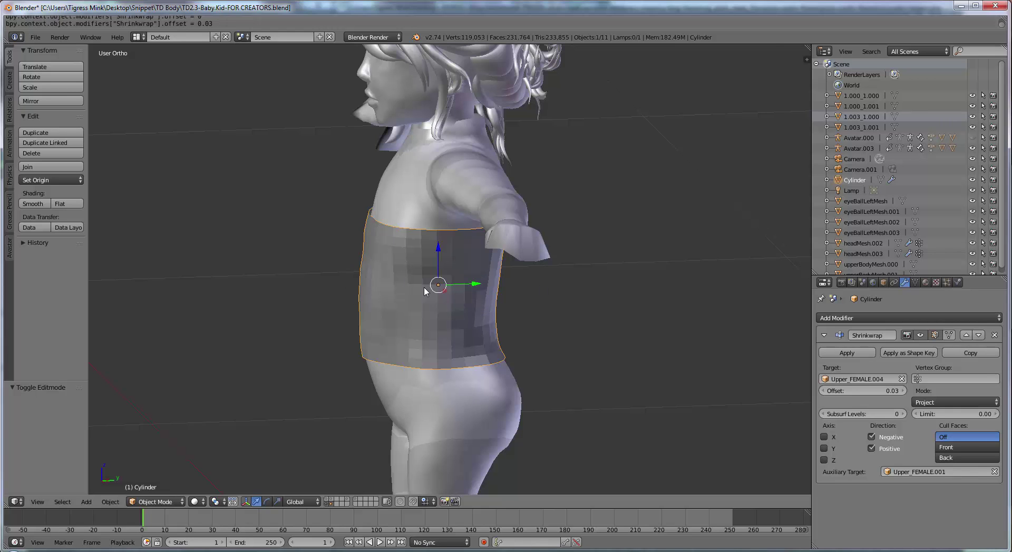
middle_click_drag(424, 287, 556, 306)
scroll(472, 278, "up", 3)
scroll(501, 297, "down", 2)
scroll(527, 319, "up", 1)
scroll(555, 306, "down", 2)
key("grave")
key("grave")
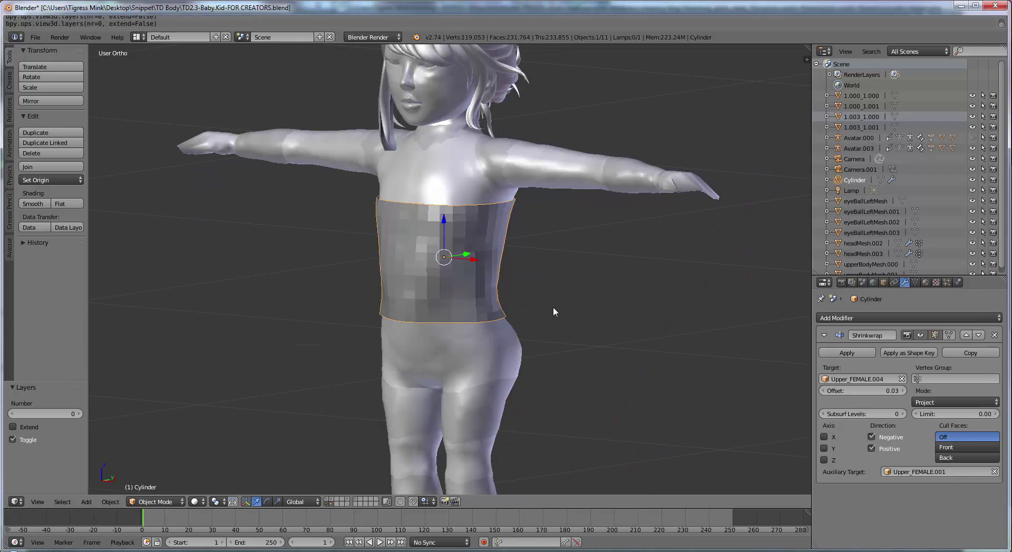
In Edit Mode, select the cylinder's bottom edge loop and lower it about 0.016 along Z
key("Tab")
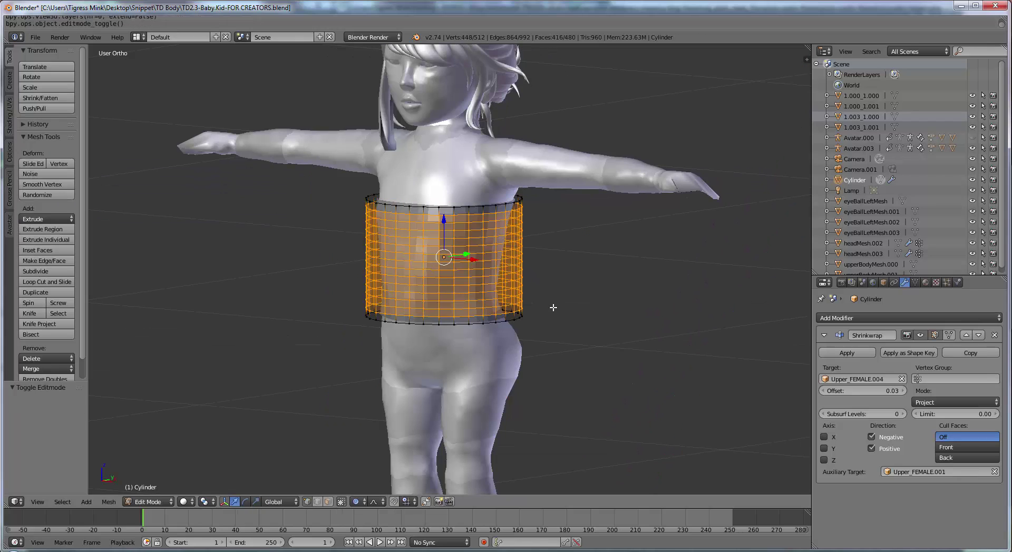
scroll(497, 270, "up", 4)
middle_click_drag(485, 220, 398, 327)
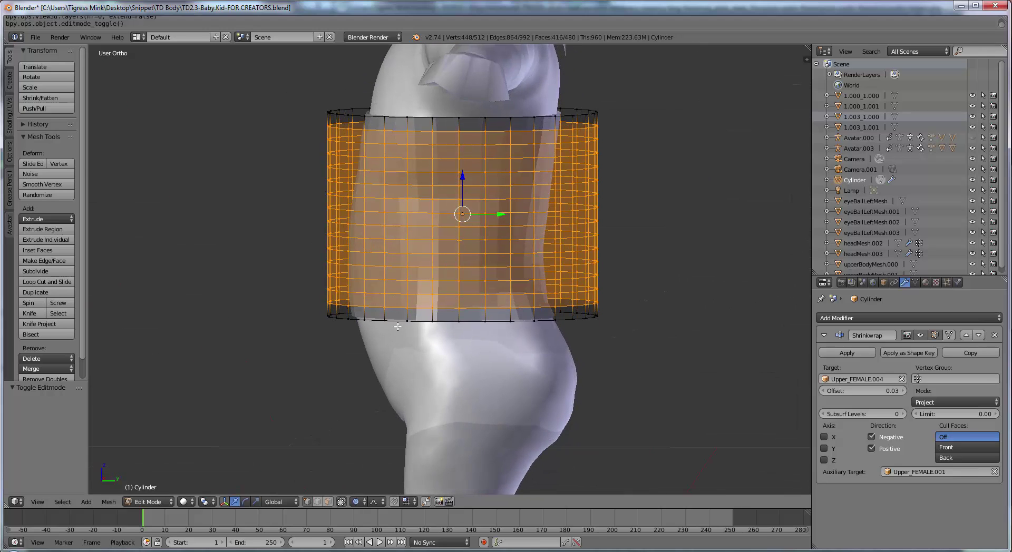
right_click(446, 321, "alt")
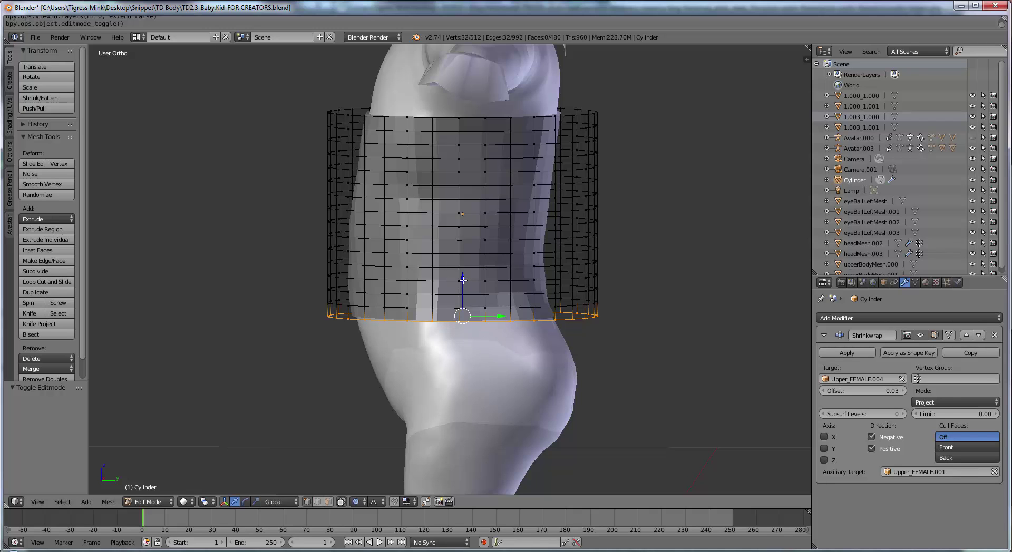
left_click_drag(463, 280, 463, 298)
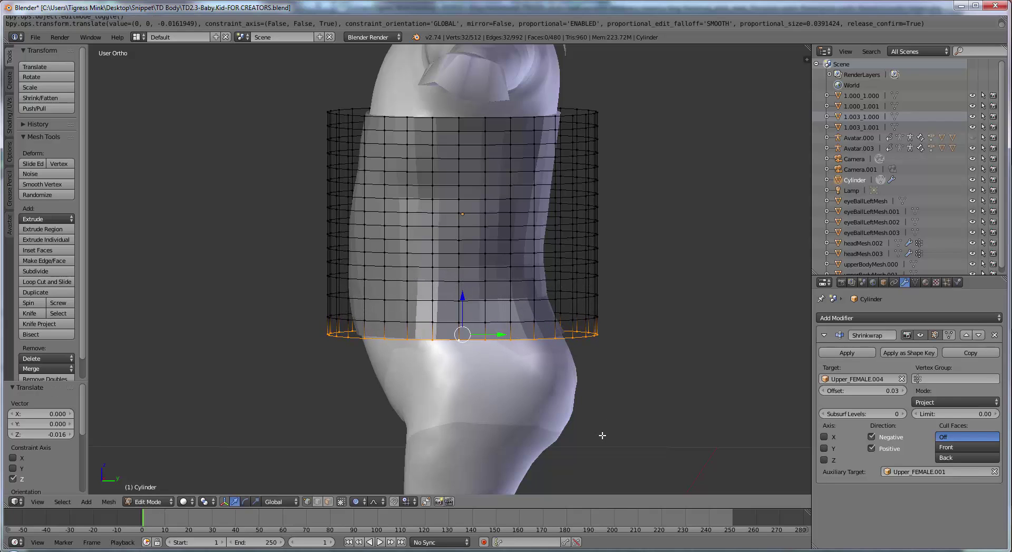
Rotate the bottom edge loop about 8.47° around the global X axis with smooth proportional editing at a size of about 0.18
middle_click_drag(602, 416, 492, 368)
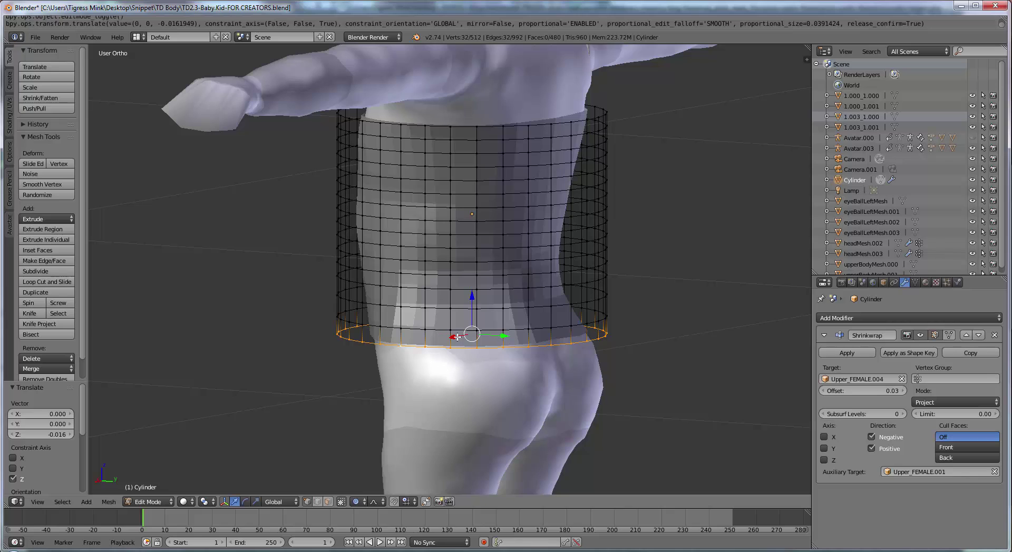
middle_click_drag(452, 339, 644, 428)
key("r")
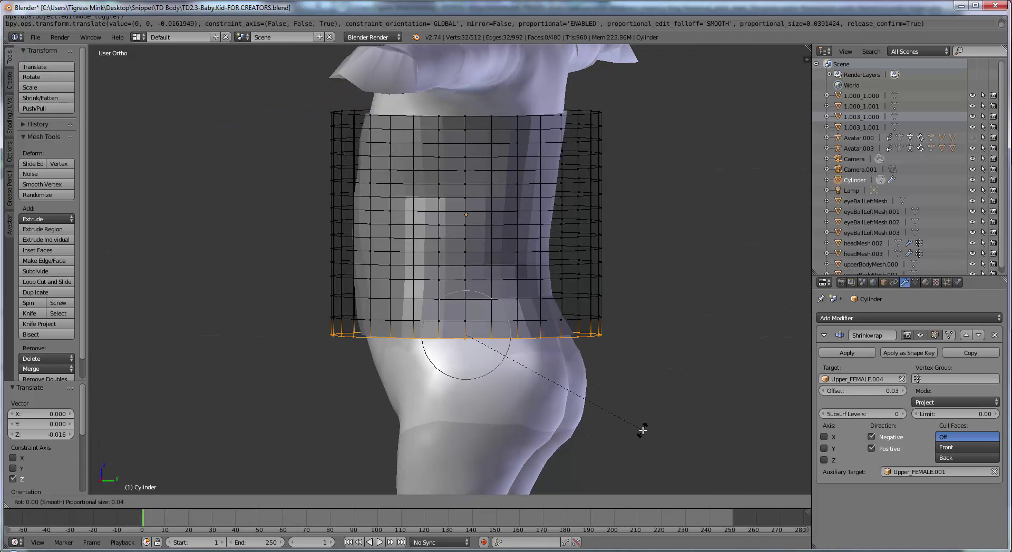
key("x")
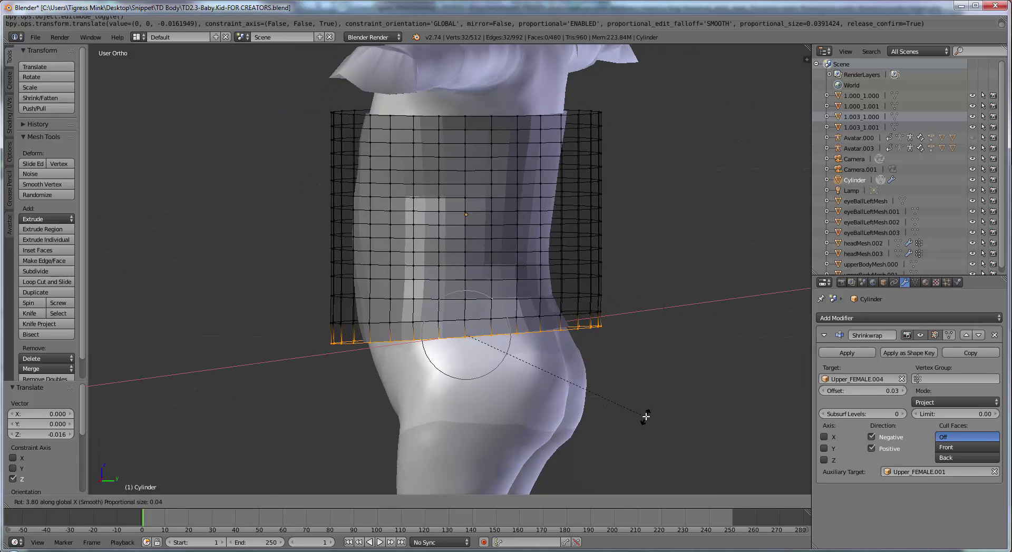
scroll(646, 405, "down", 1)
scroll(647, 405, "down", 7)
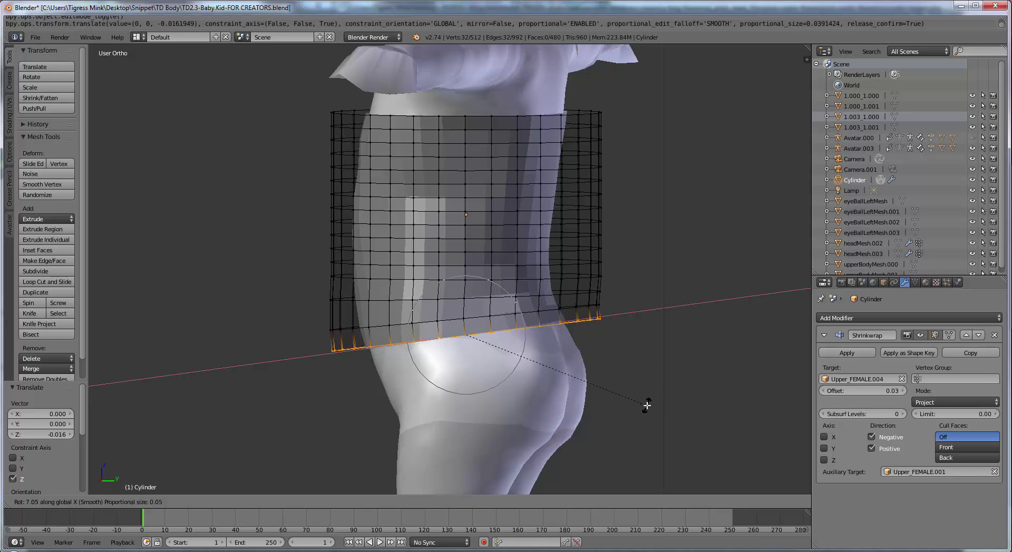
scroll(646, 405, "down", 9)
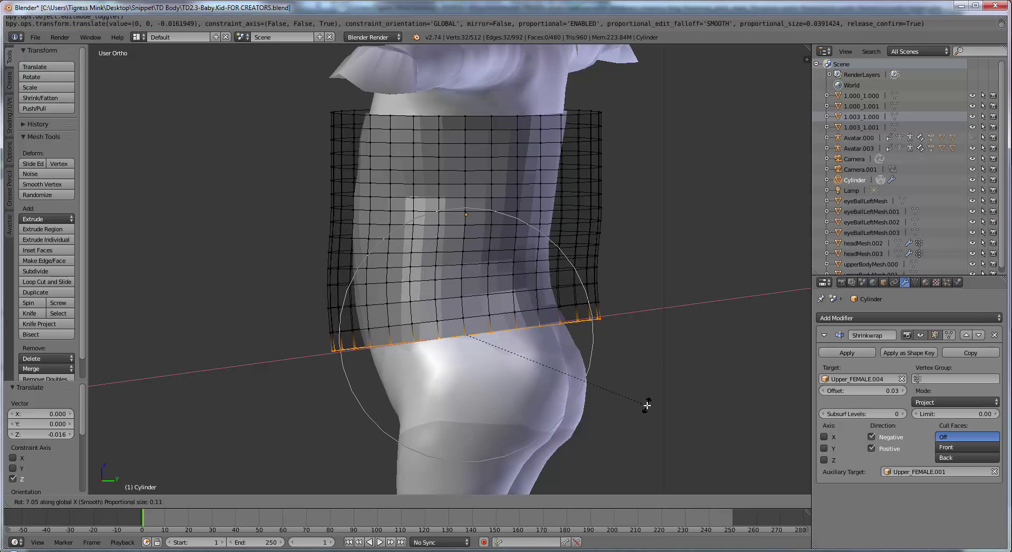
scroll(647, 405, "up", 3)
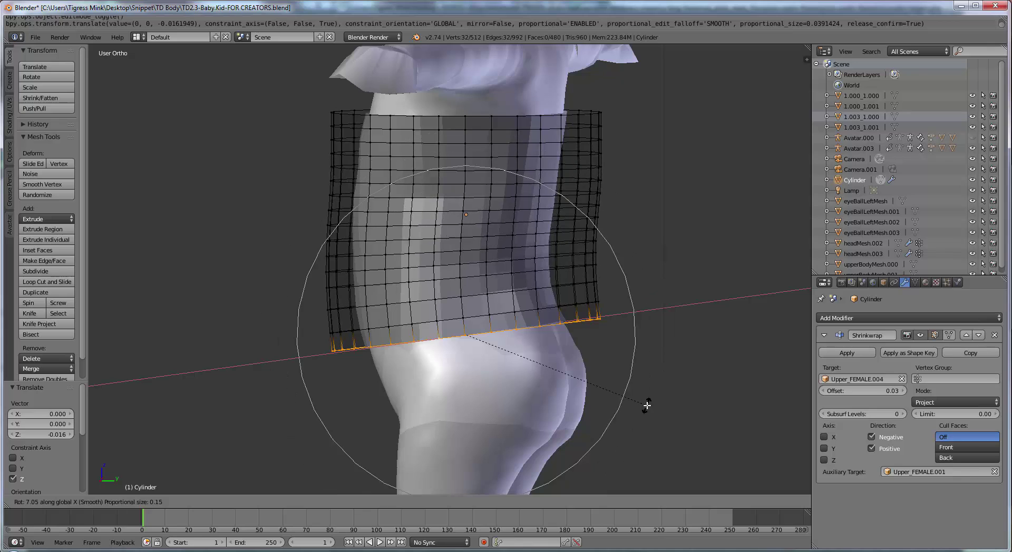
scroll(646, 405, "down", 4)
scroll(647, 405, "up", 2)
scroll(647, 406, "down", 1)
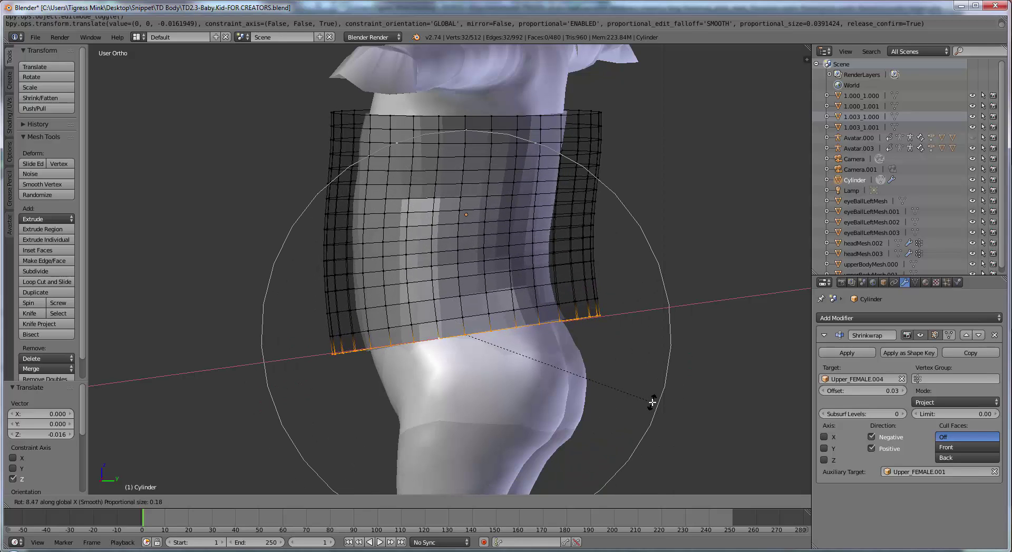
left_click(652, 402)
Rotate the top edge loop about -7.95° around the global X axis with proportional falloff and raise it about 0.007 along Z
middle_click_drag(652, 406, 501, 319)
right_click(452, 186, "alt")
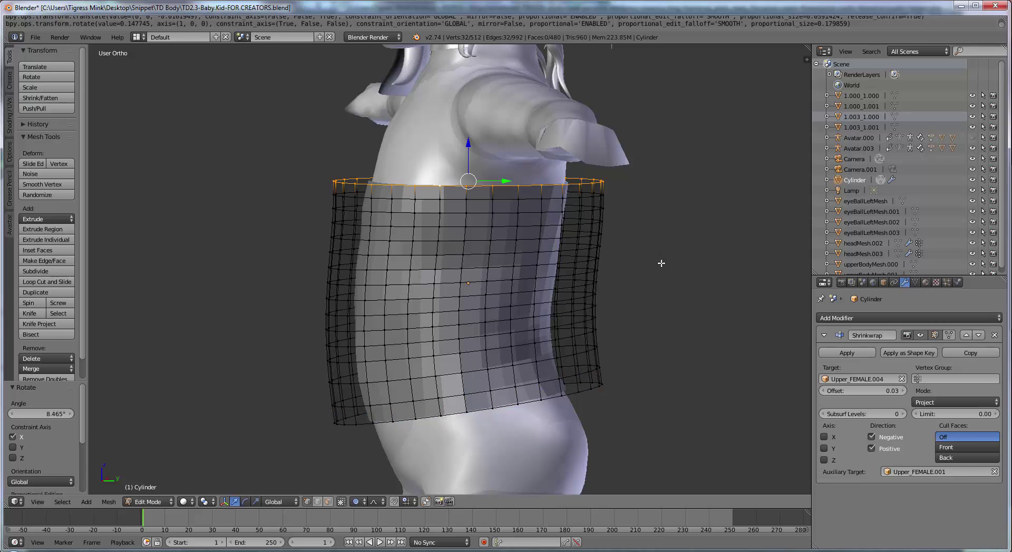
key("r")
key("x")
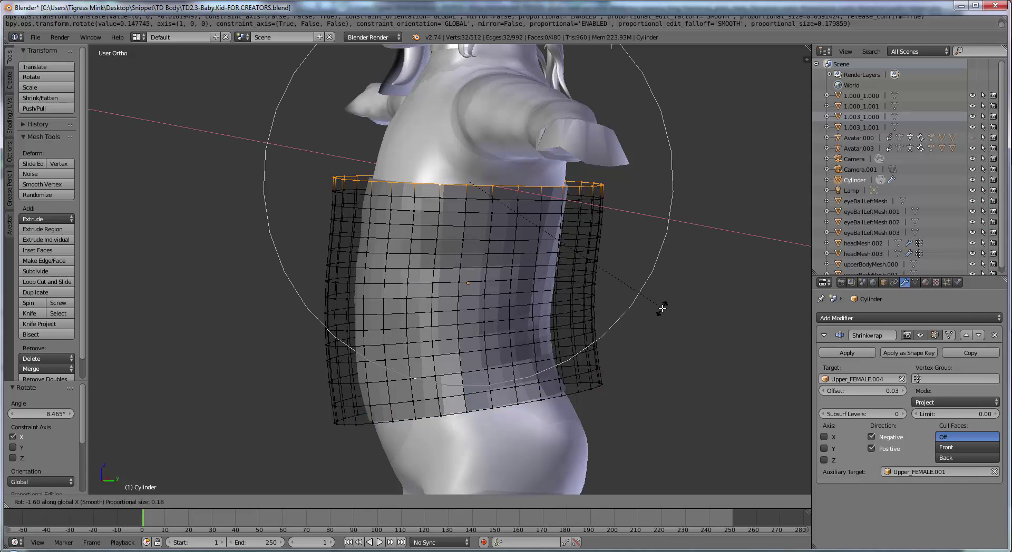
left_click(659, 339)
key("g")
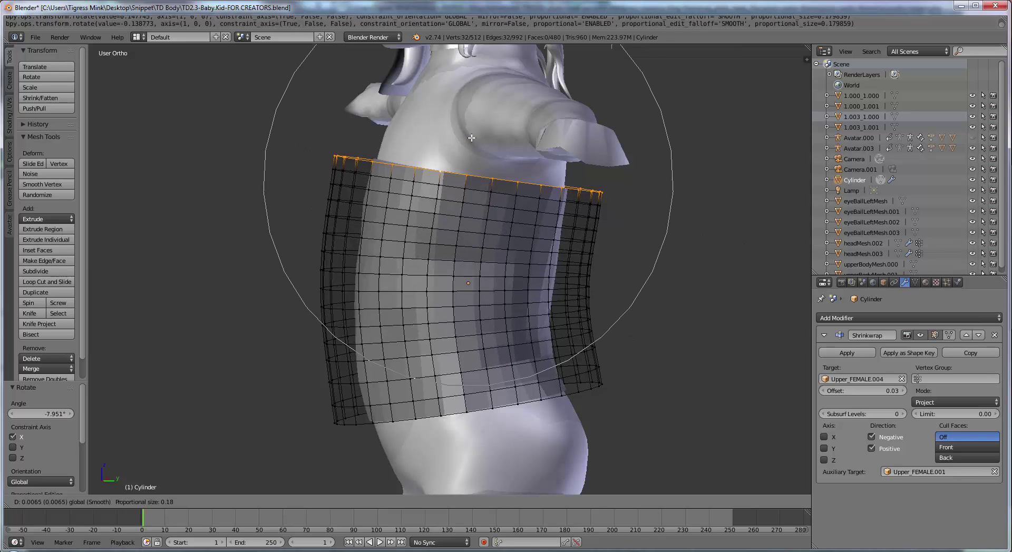
left_click(471, 137)
Return to Object Mode, check the garment's overall fit, and apply the Shrinkwrap modifier
middle_click_drag(471, 137, 541, 289)
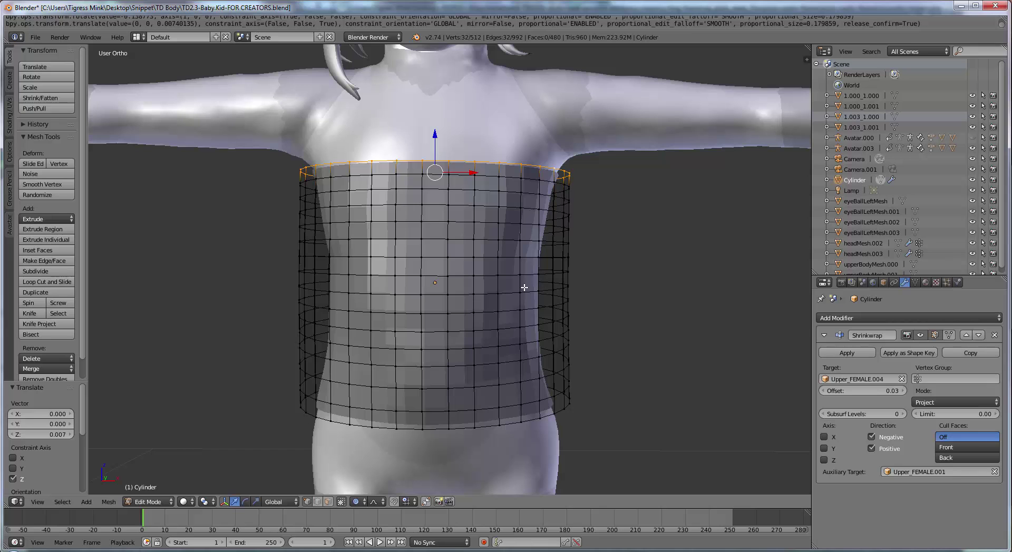
key("Tab")
scroll(474, 290, "down", 4)
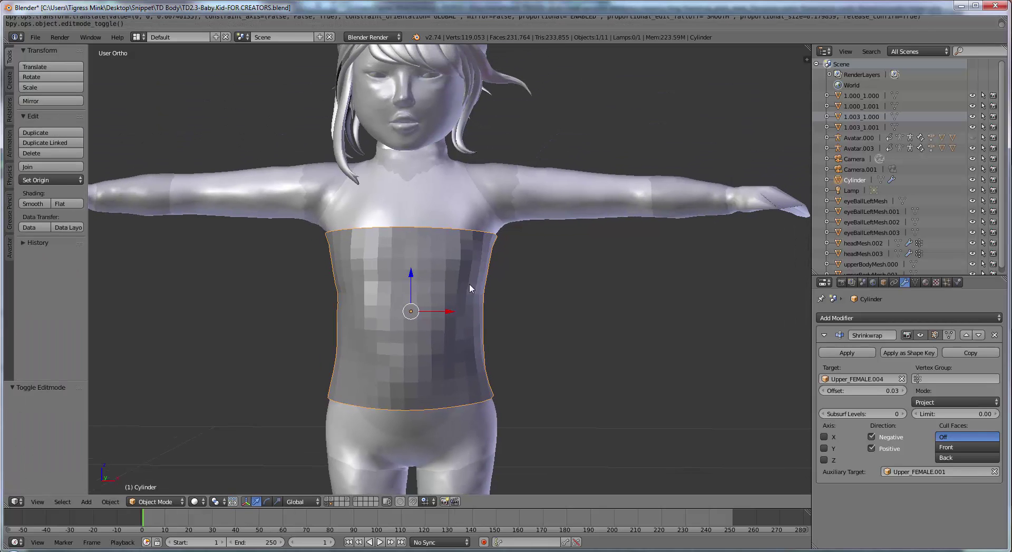
middle_click_drag(470, 288, 448, 145)
scroll(429, 224, "down", 2)
middle_click_drag(430, 266, 465, 277)
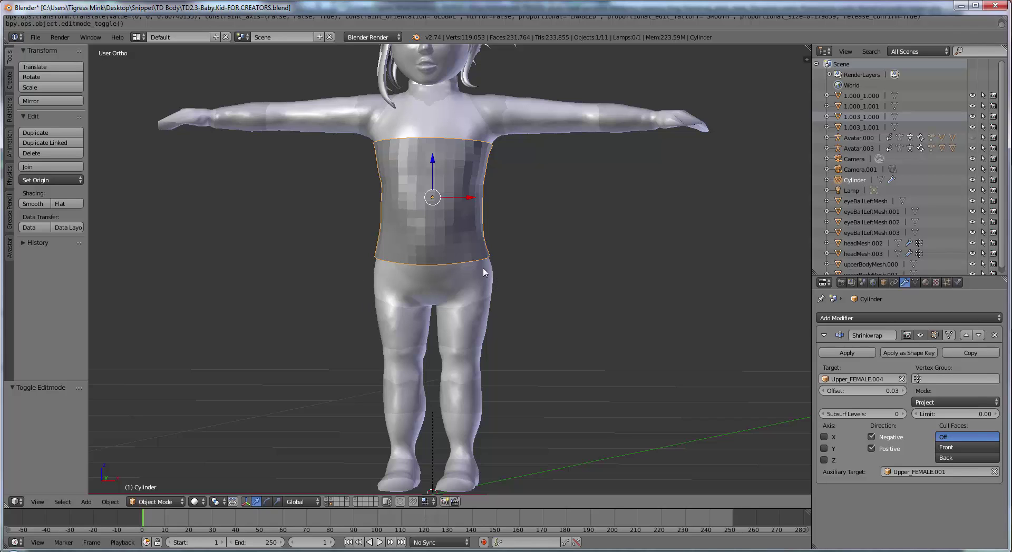
scroll(460, 329, "up", 4)
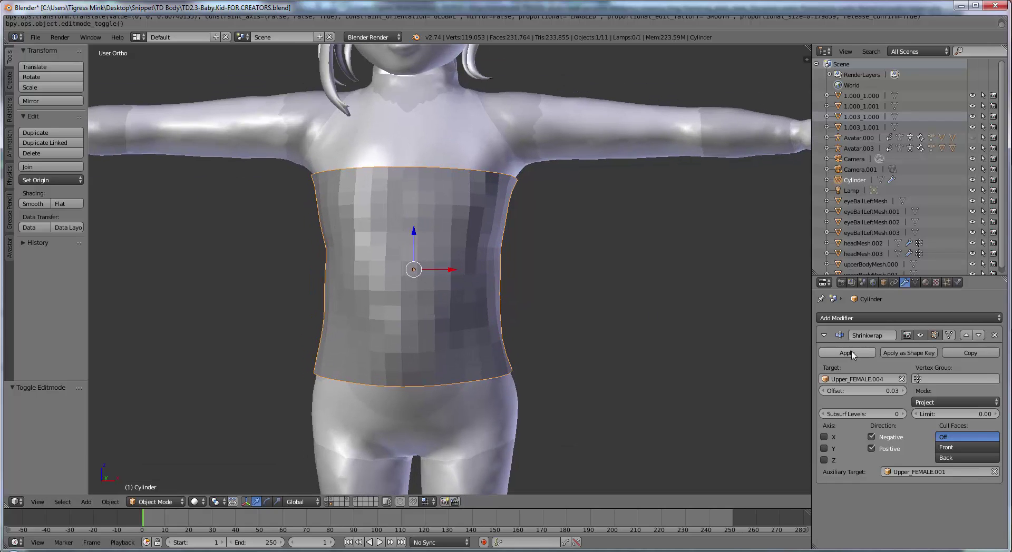
left_click(852, 353)
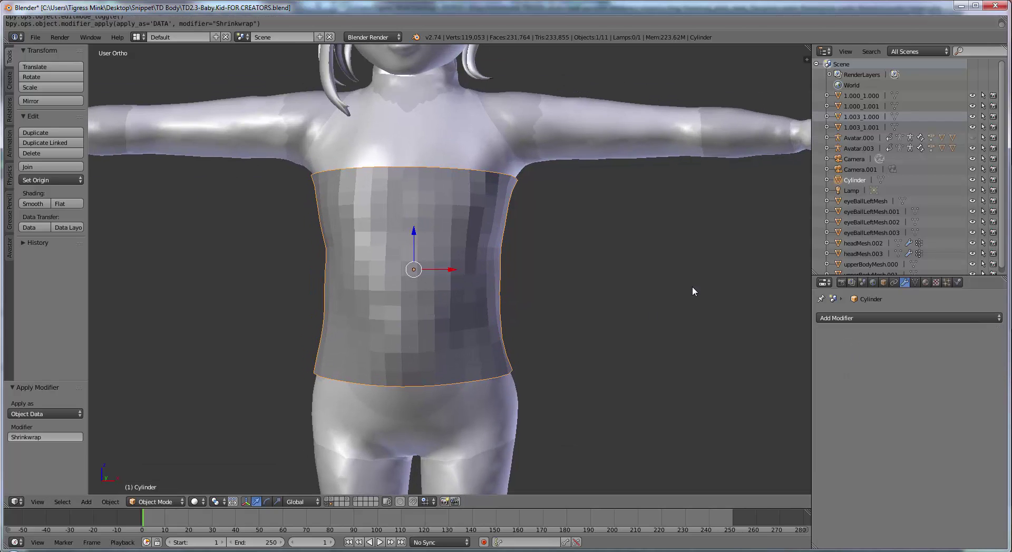
In Edit Mode, select the front stretch of the garment's top edge with a shortest path between the vertices just inside each armpit
middle_click_drag(487, 216, 480, 286, "shift")
scroll(477, 284, "up", 3)
middle_click_drag(485, 250, 516, 348, "shift")
middle_click_drag(517, 348, 474, 368)
key("Tab")
scroll(474, 364, "down", 4)
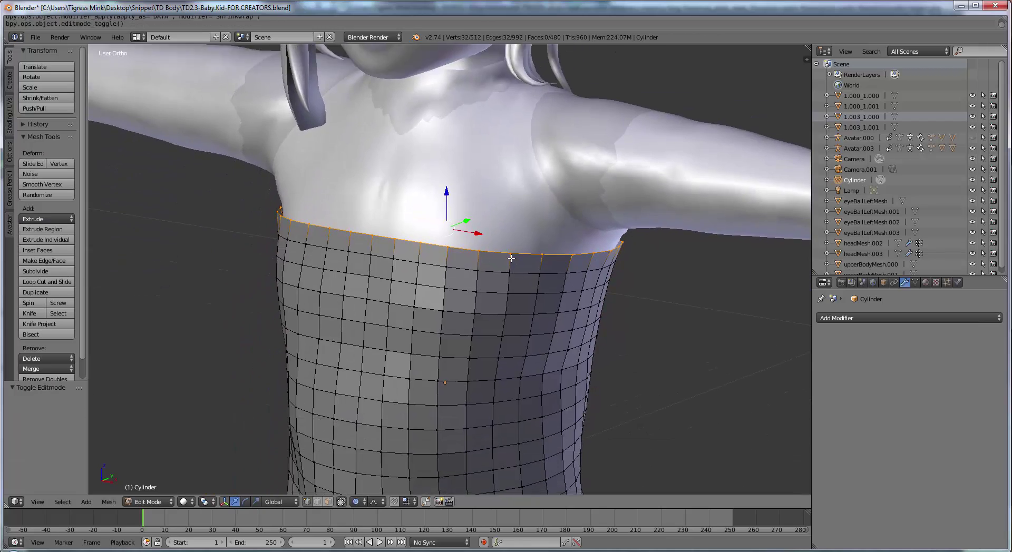
middle_click_drag(518, 212, 575, 300)
scroll(485, 220, "up", 6)
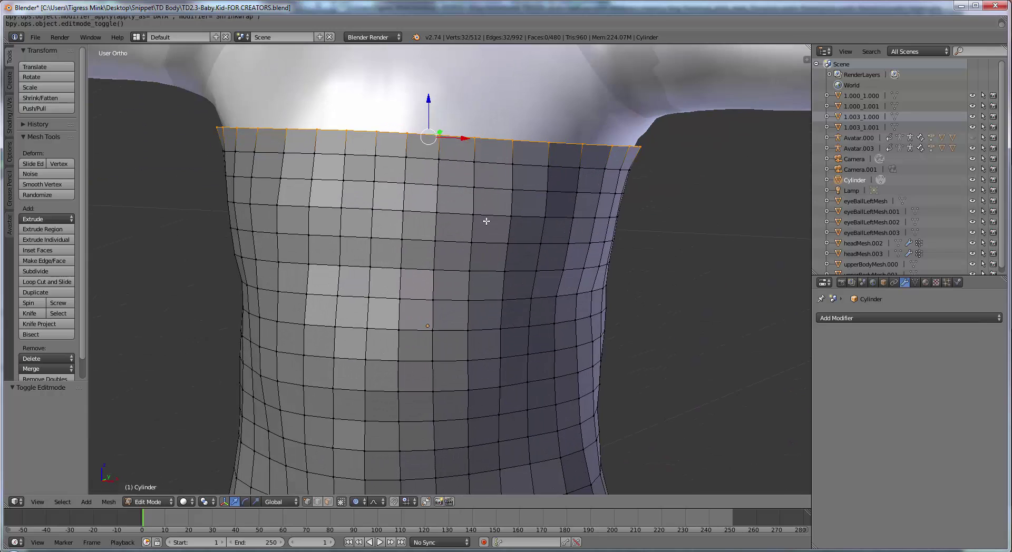
middle_click_drag(471, 303, 524, 224)
right_click(524, 218)
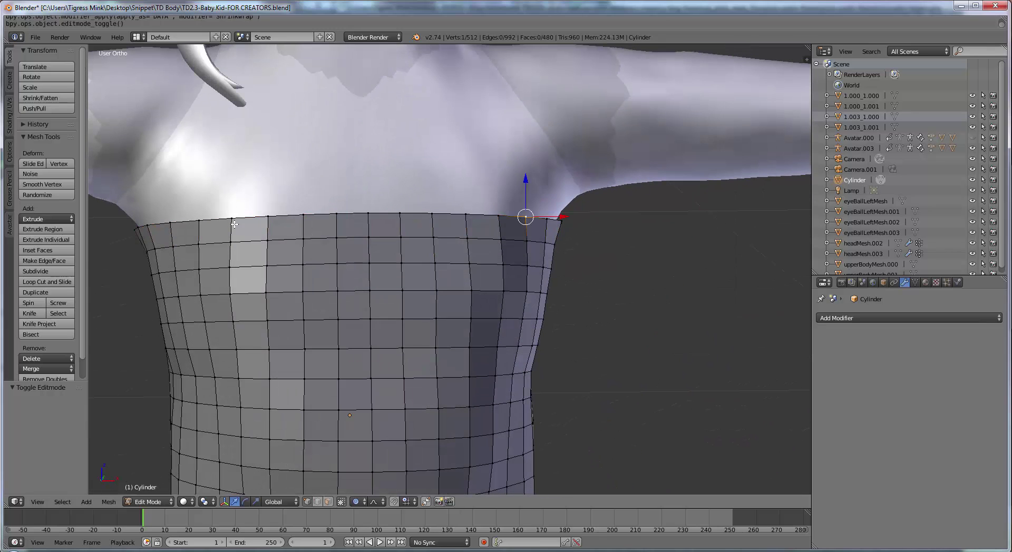
right_click(170, 223, "ctrl")
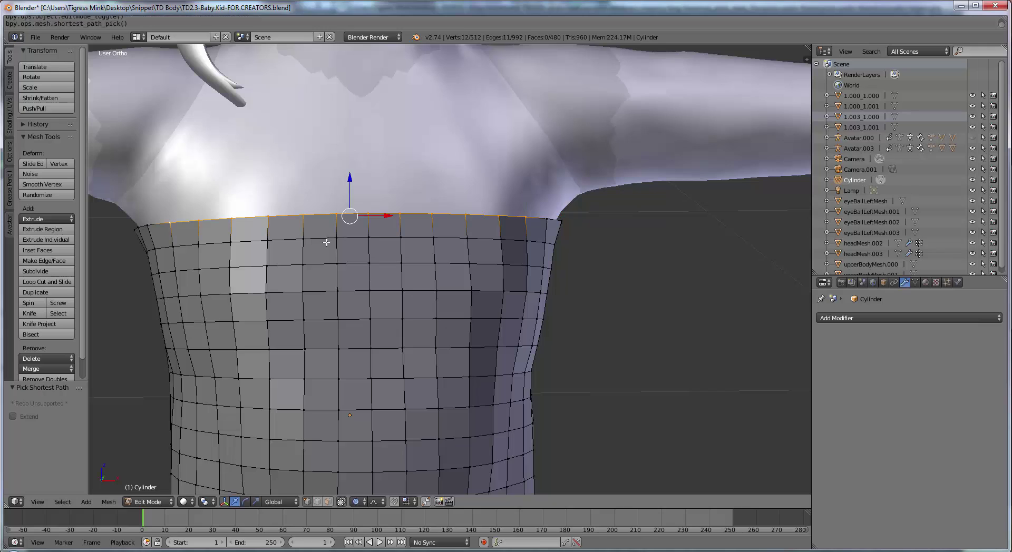
right_click(526, 217)
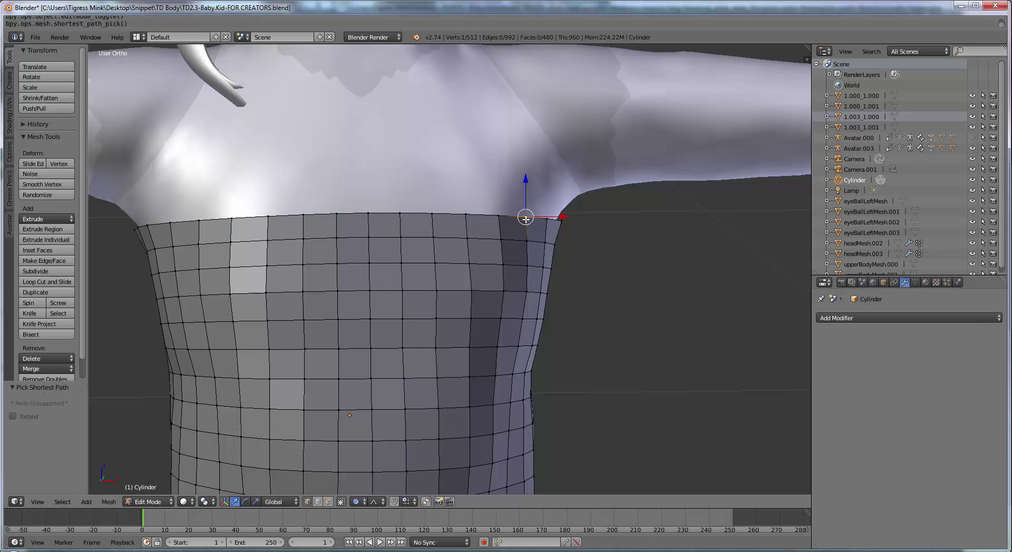
right_click(172, 225, "ctrl")
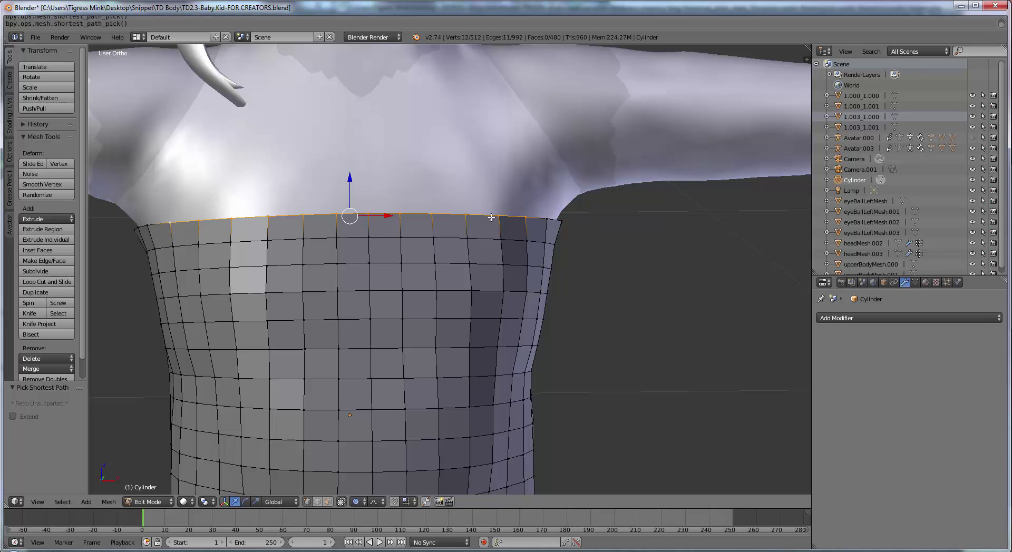
Extrude the selected front top edge upward about 0.014 along Z
scroll(372, 232, "down", 1)
middle_click_drag(386, 240, 360, 288, "shift")
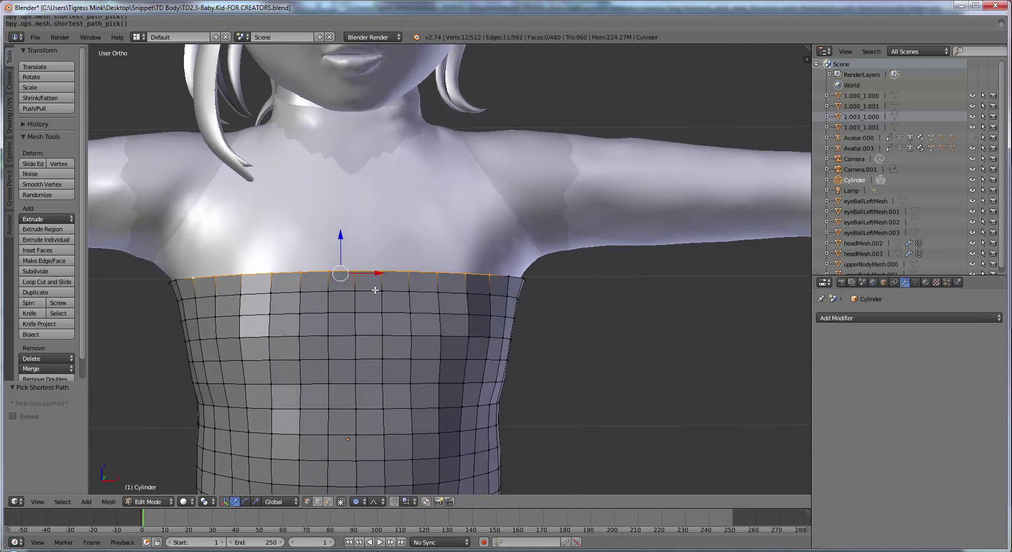
key("e")
key("z")
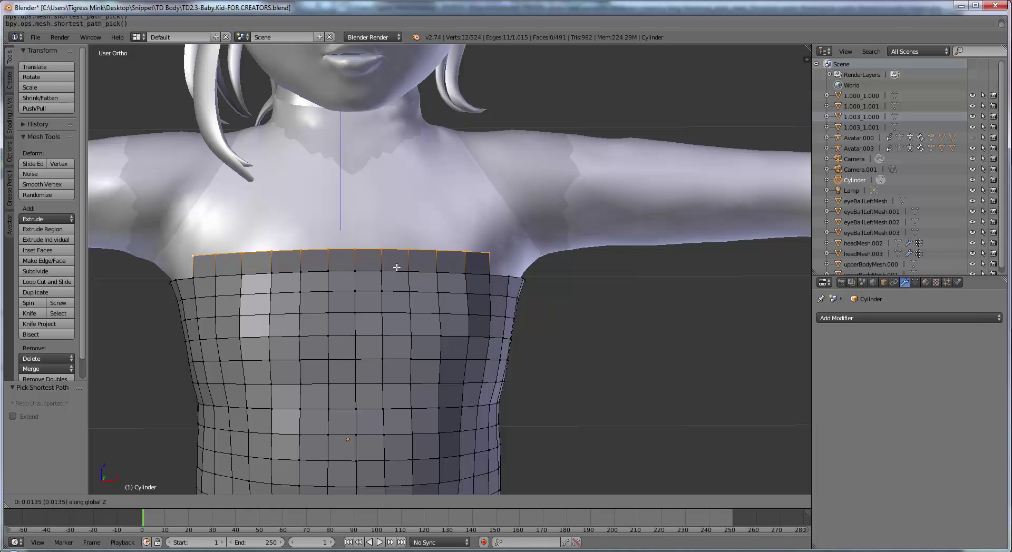
left_click(397, 267)
middle_click_drag(420, 289, 423, 233)
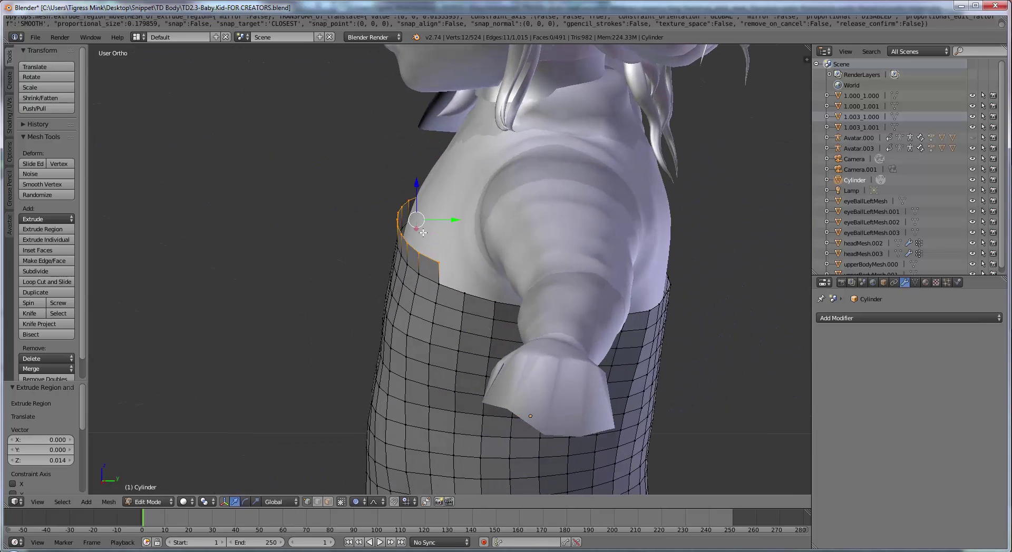
key("o")
left_click_drag(455, 219, 458, 222)
key("ctrl+z")
Disable proportional editing and move the extruded front edge about 0.005 along Y toward the chest
left_click(358, 502)
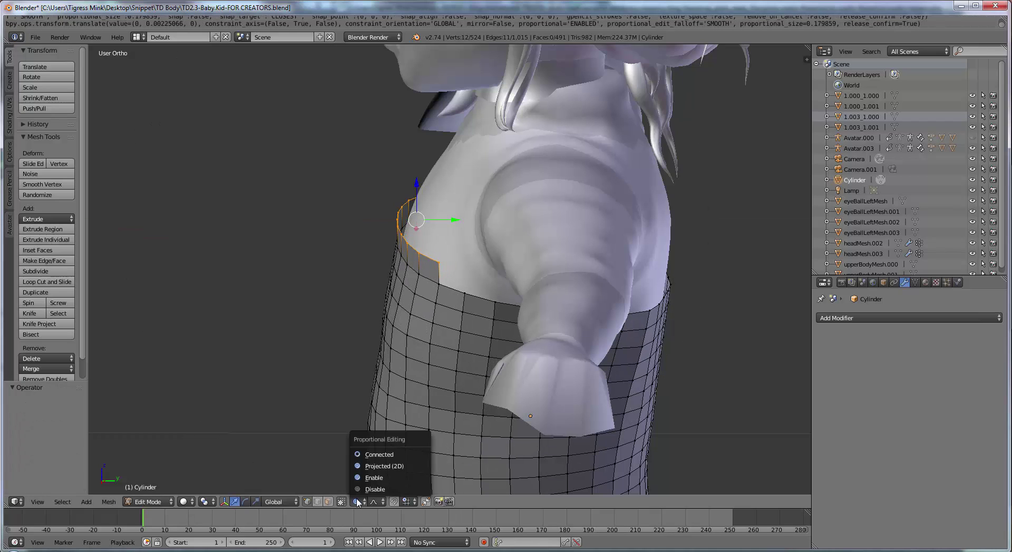
left_click(371, 489)
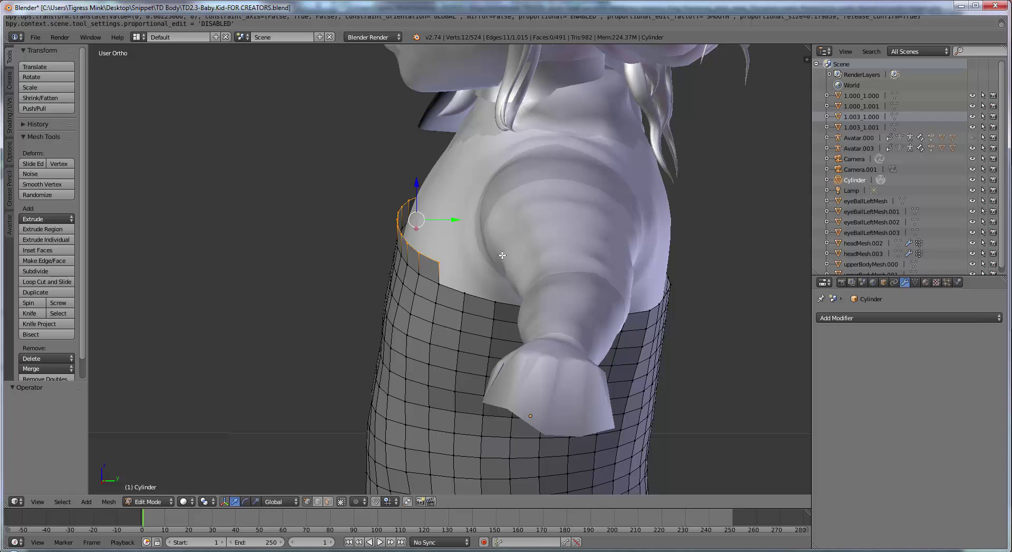
left_click_drag(451, 220, 459, 220)
Extrude a second front row about 0.013 up along Z and shift its edge about 0.006 along Y toward the chest
middle_click_drag(446, 236, 438, 235)
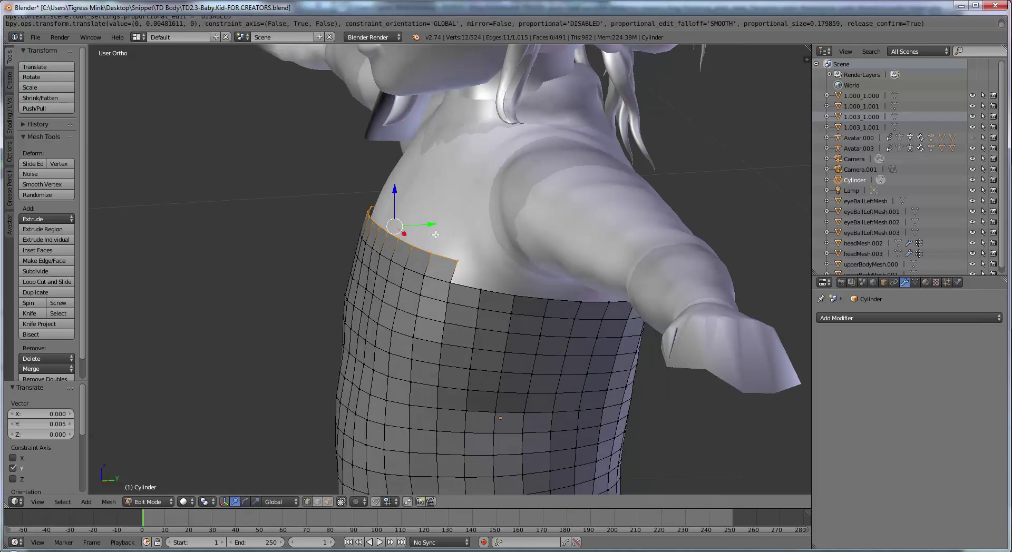
key("e")
key("z")
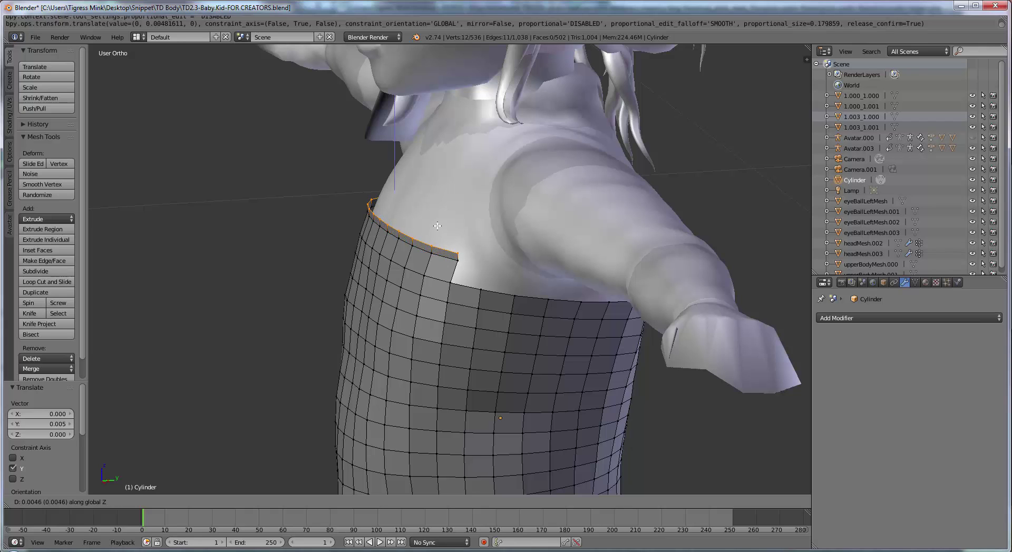
left_click(441, 215)
middle_click_drag(493, 226, 460, 223)
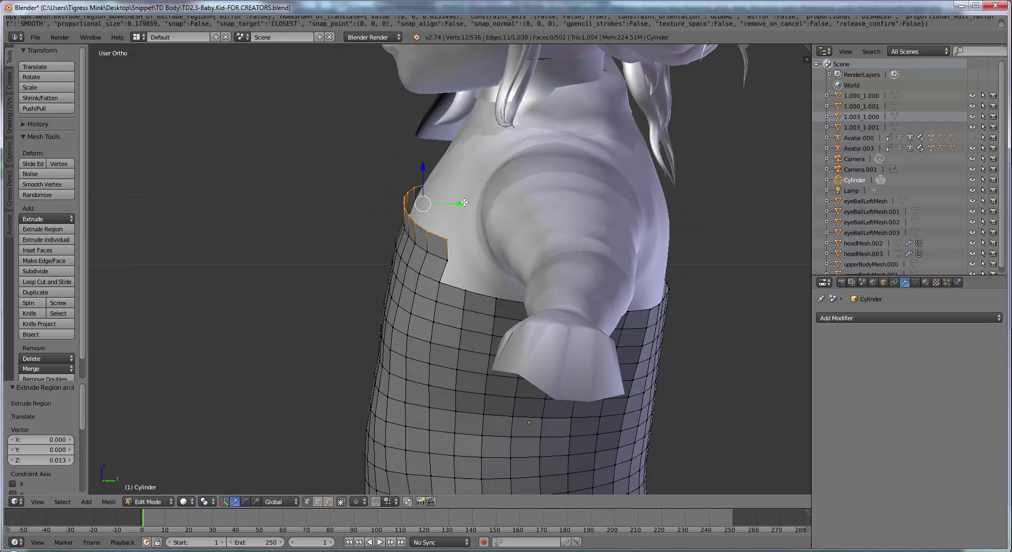
left_click_drag(464, 203, 473, 203)
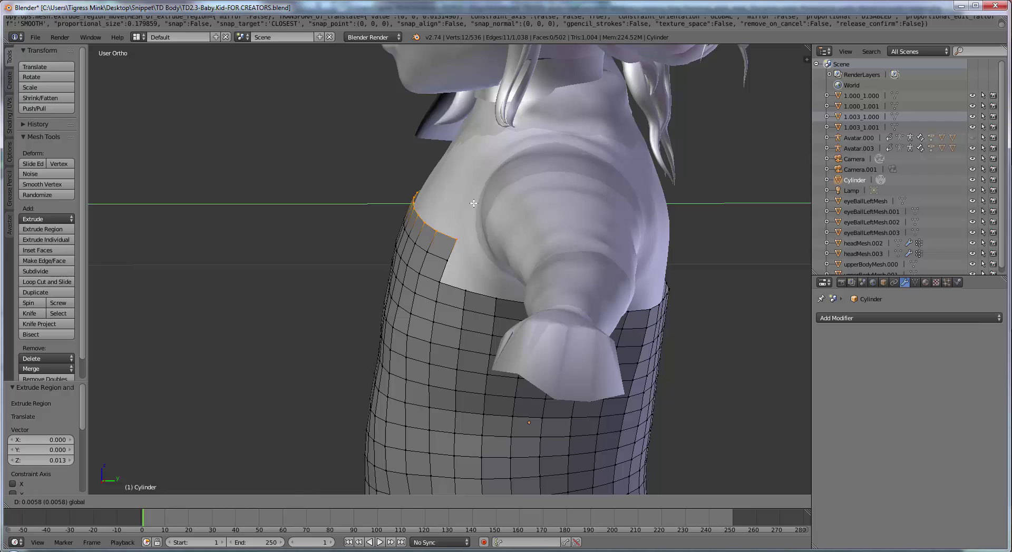
Extrude a third front row upward along Z and shift its edge about 0.004 along Y toward the chest
key("e")
key("z")
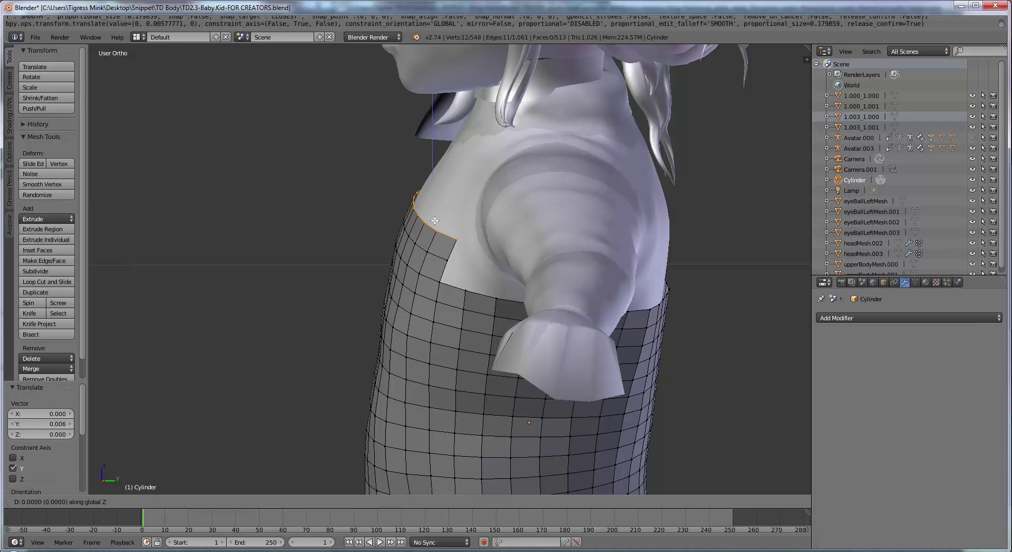
left_click(447, 197)
left_click_drag(466, 182, 478, 184)
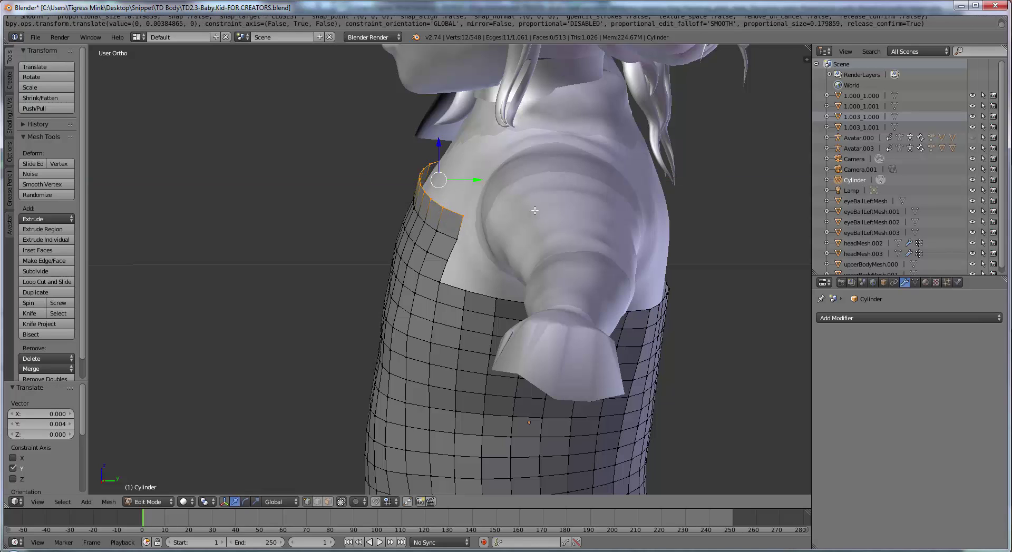
Scale the uppermost front edge along Y and nudge it along Y to follow the chest's curve
key("s")
key("y")
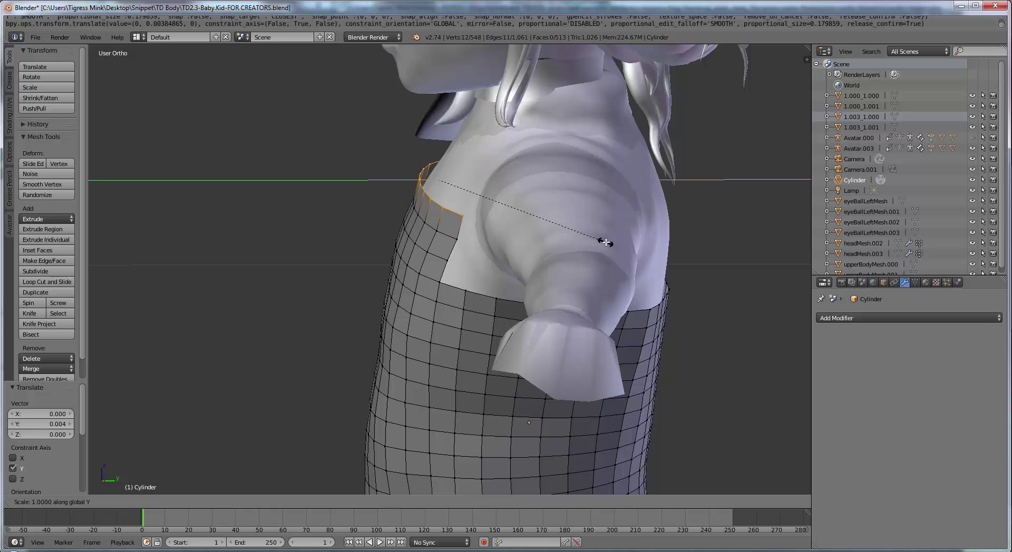
left_click(565, 221)
left_click_drag(478, 179, 482, 182)
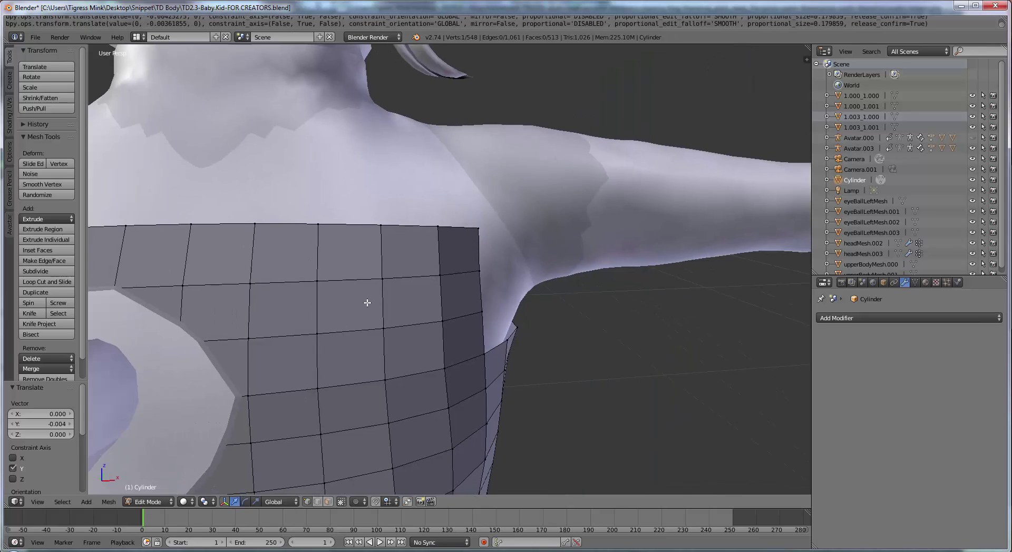
Check the extruded front panel from several angles and enable connected proportional editing
scroll(397, 314, "down", 2)
middle_click_drag(397, 314, 422, 330)
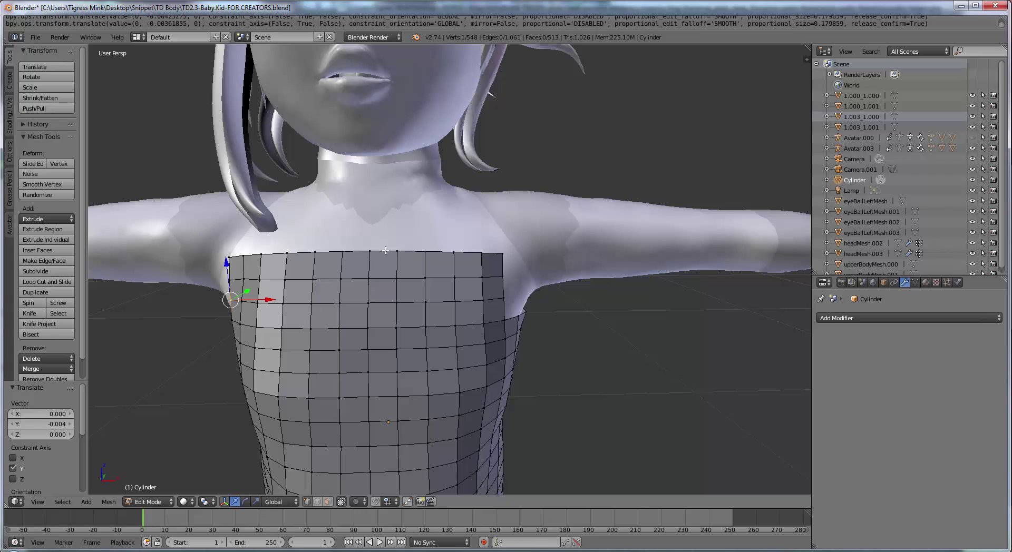
middle_click_drag(500, 283, 539, 217)
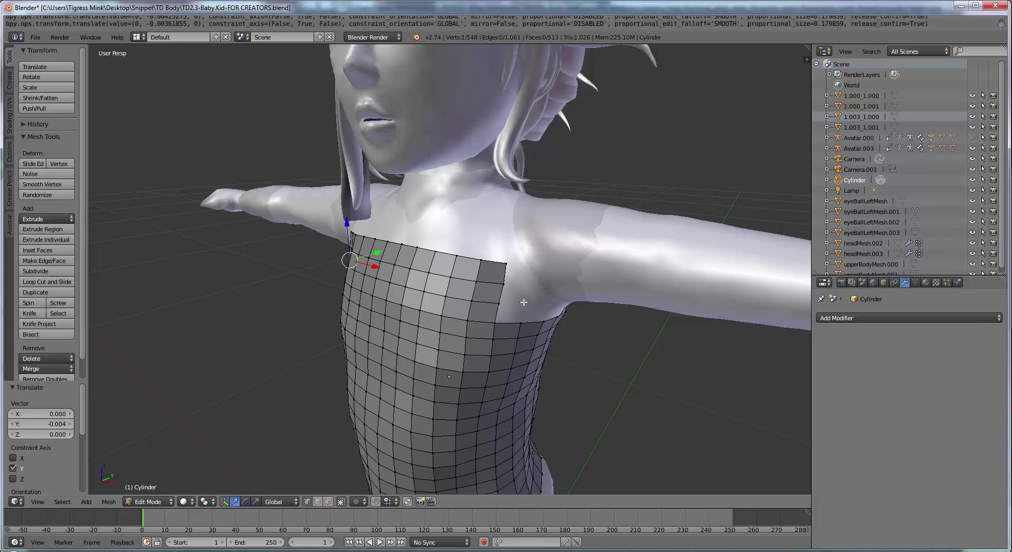
middle_click_drag(523, 302, 446, 255)
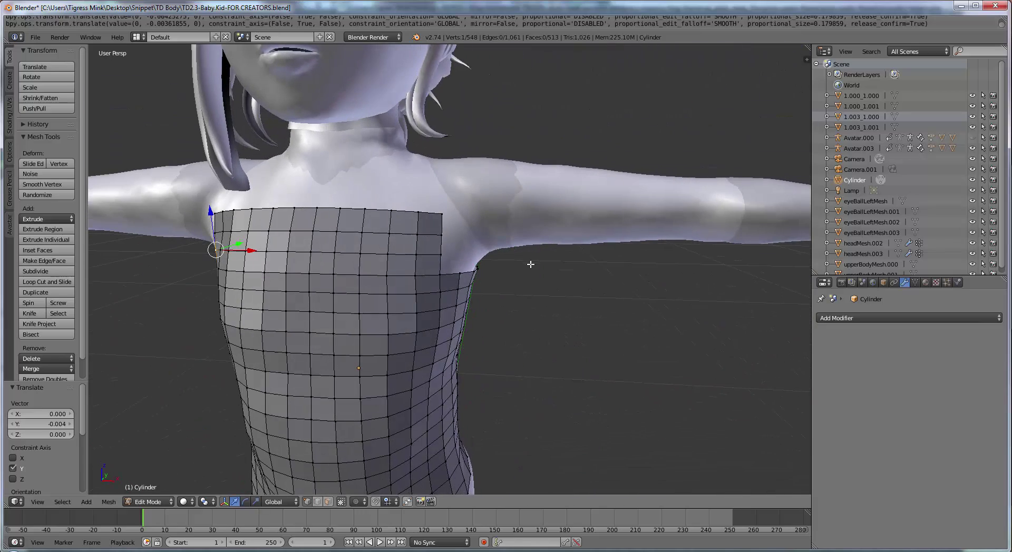
key("alt+o")
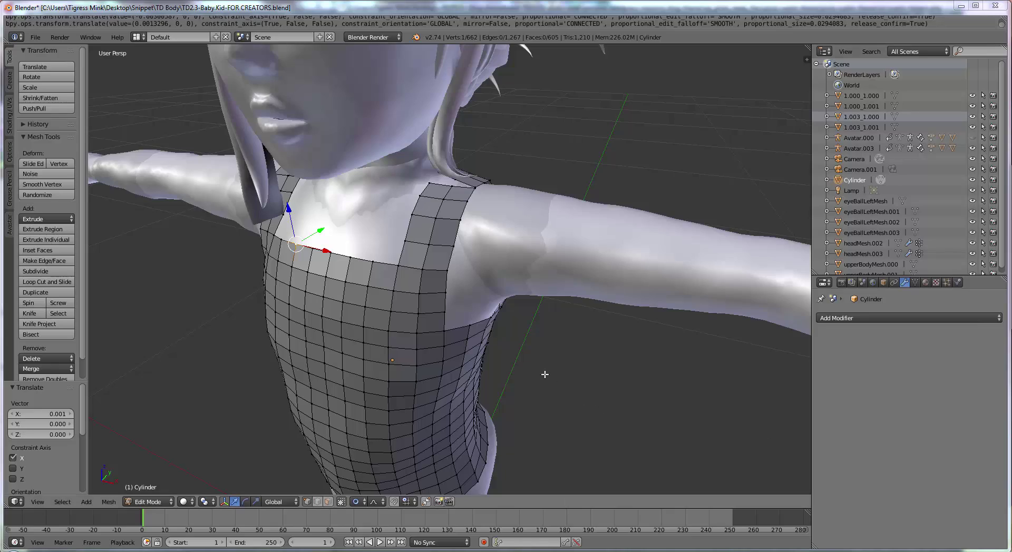
Merge the neck-side pair of vertices across the avatar's left shoulder strap gap at center and raise the merged vertex about 0.002 along Z
middle_click_drag(545, 373, 495, 331)
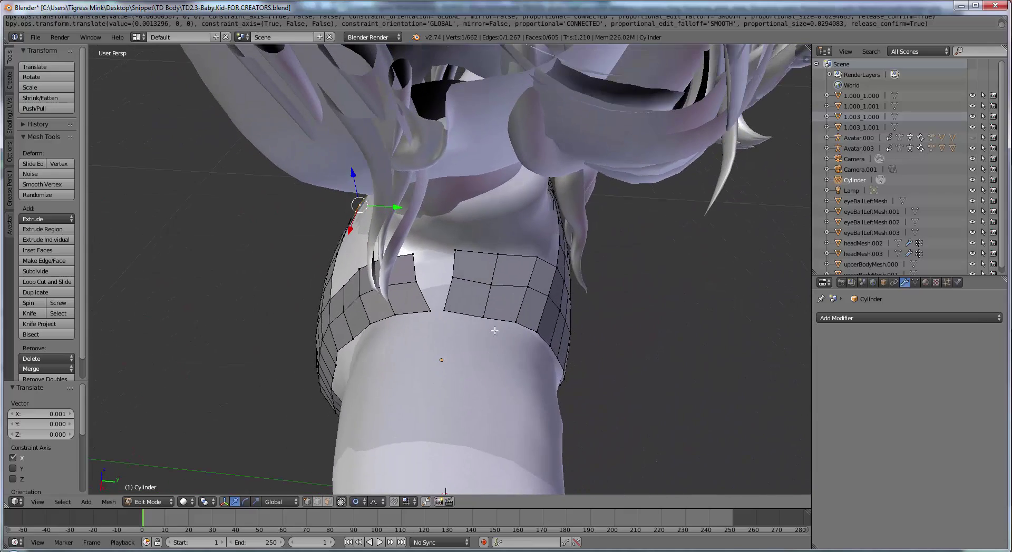
right_click(411, 256)
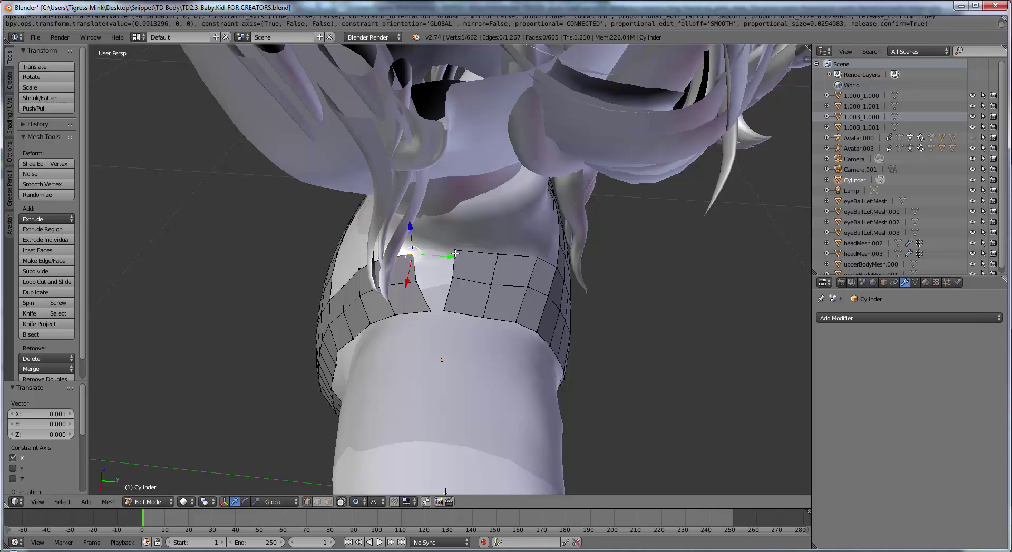
right_click(457, 253, "shift")
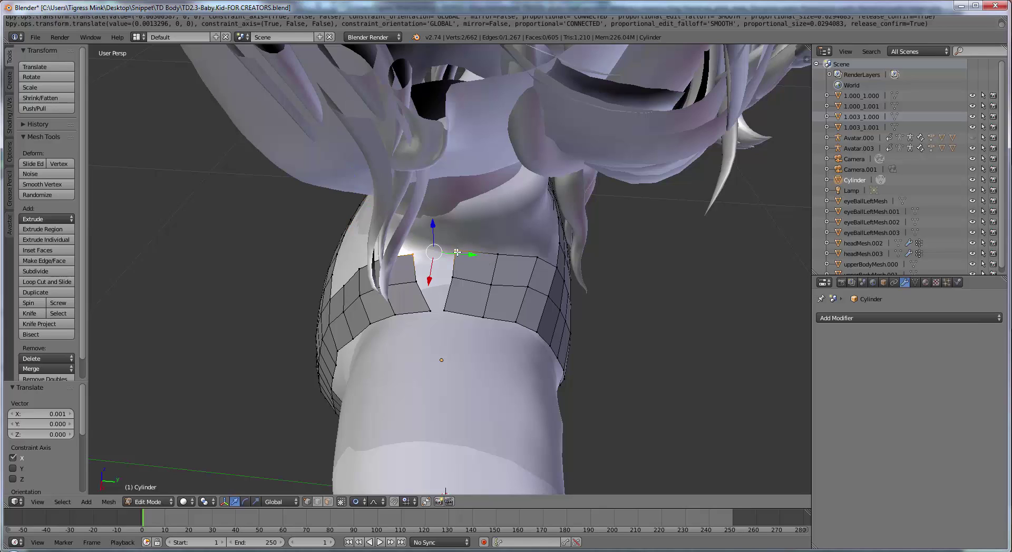
right_click(412, 258)
right_click(457, 254, "shift")
key("alt+m")
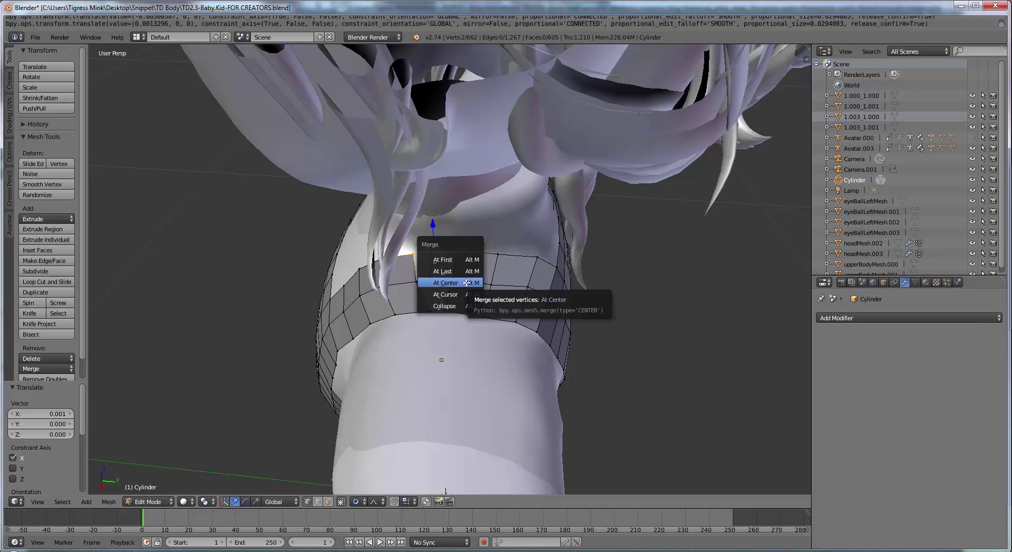
left_click(466, 283)
middle_click_drag(433, 257, 432, 208)
left_click_drag(426, 198, 428, 193)
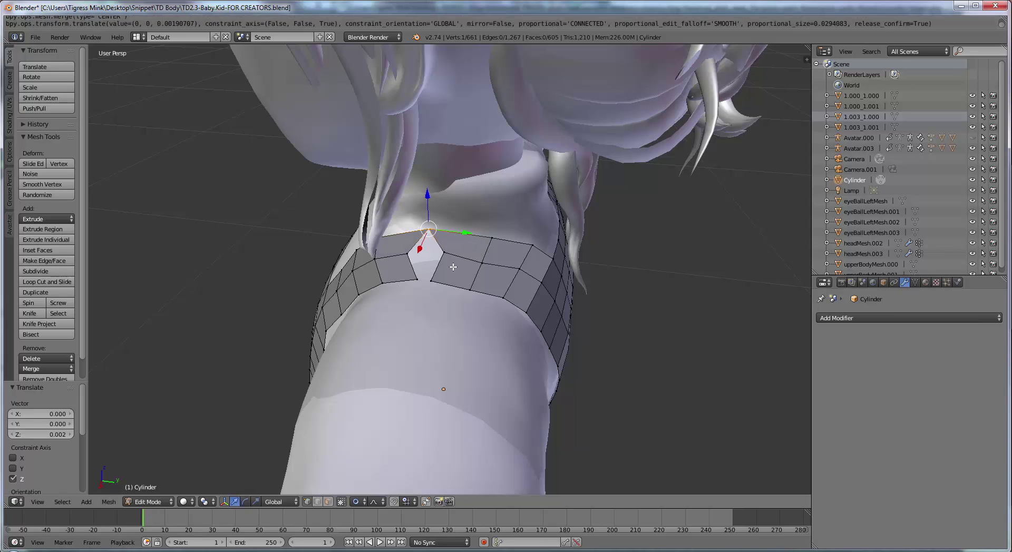
Merge the middle and arm-side vertex pairs across the left shoulder strap gap, each at center
middle_click_drag(452, 267, 440, 272)
right_click(407, 262)
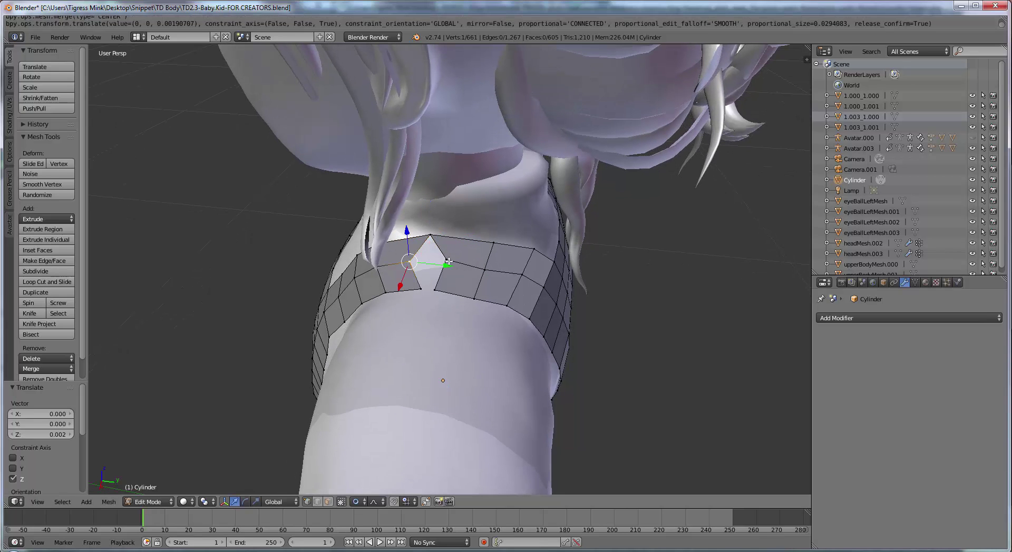
right_click(448, 259, "shift")
key("alt+m")
left_click(453, 263)
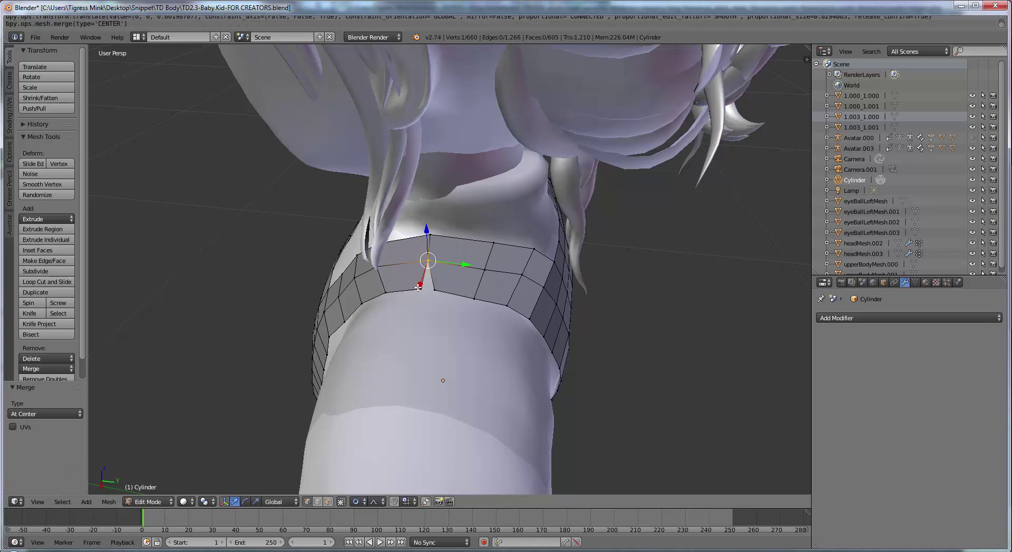
right_click(416, 289)
right_click(440, 289, "shift")
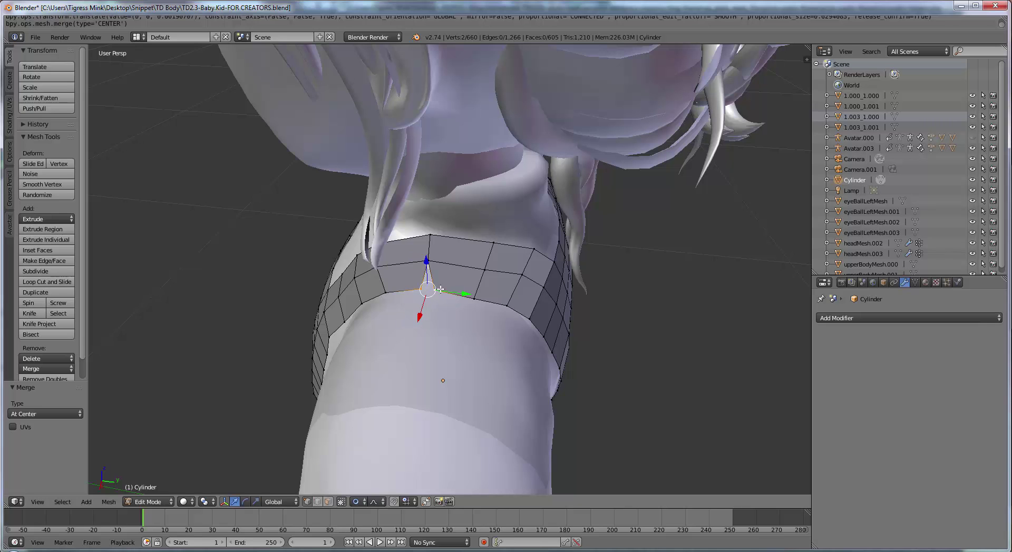
key("alt+m")
left_click(440, 290)
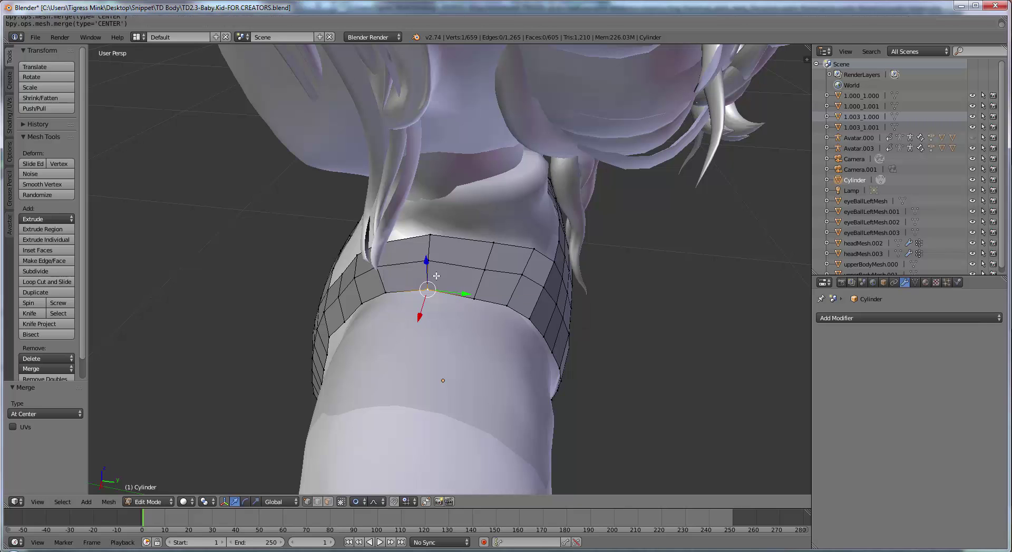
Merge the three vertex pairs across the avatar's right shoulder strap gap, from the neck side to the arm side, each at center
middle_click_drag(440, 289, 497, 293)
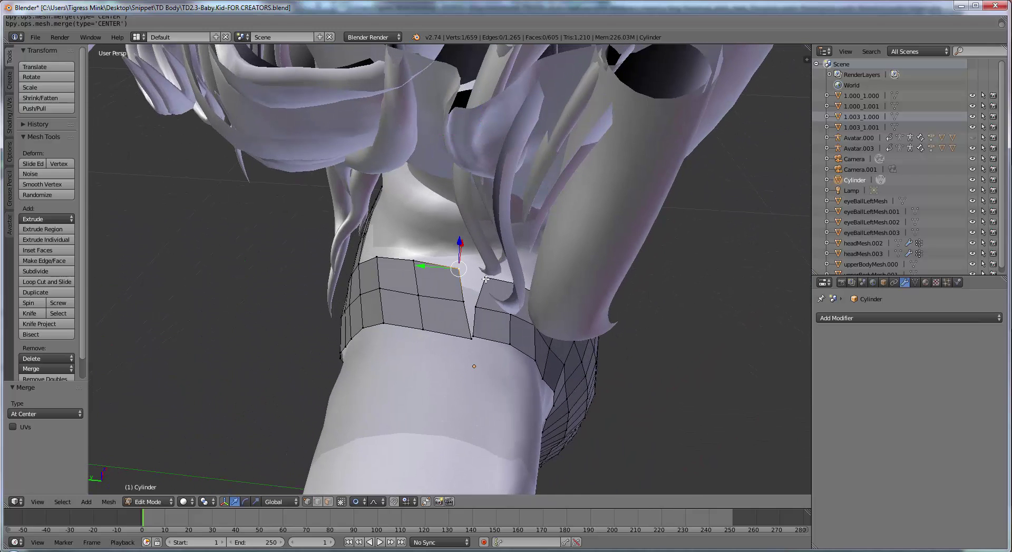
right_click(485, 279, "shift")
key("alt+m")
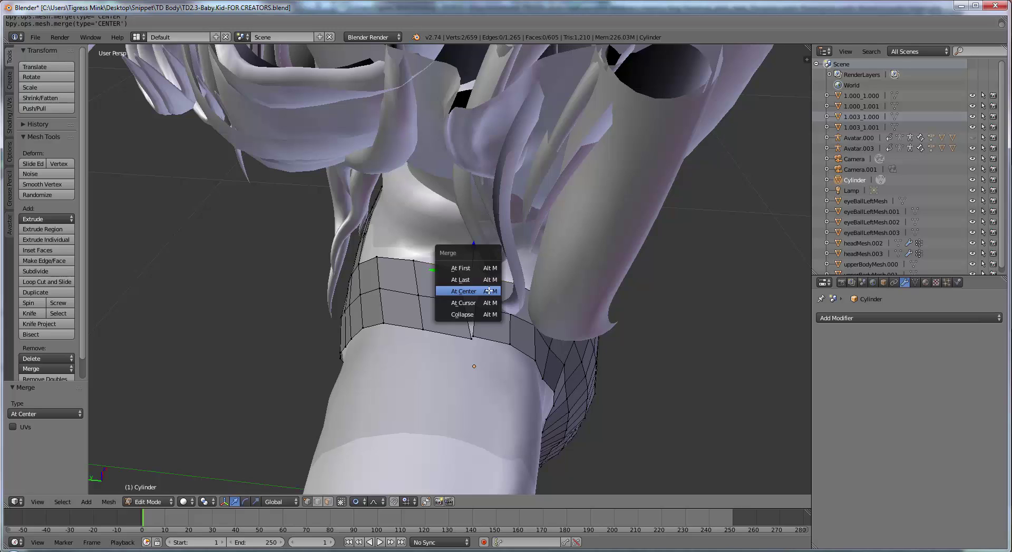
left_click(489, 290)
right_click(474, 308, "shift")
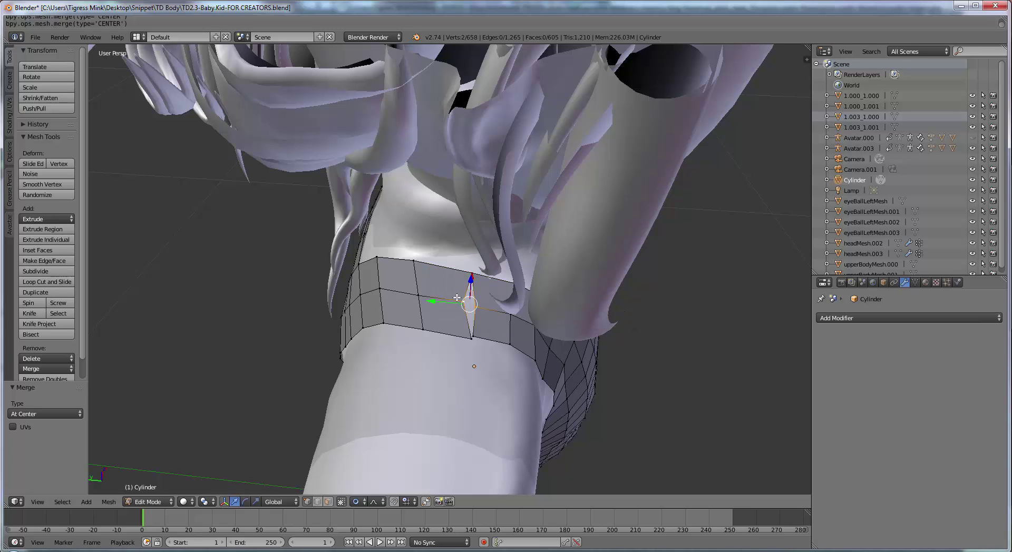
key("alt+m")
left_click(458, 296)
right_click(471, 337, "shift")
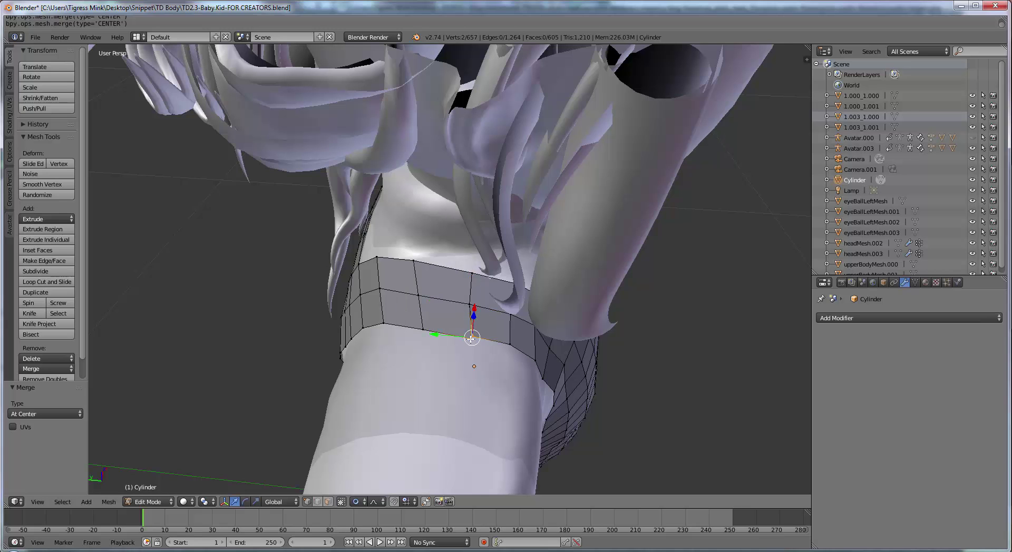
key("alt+m")
left_click(471, 339)
Nudge the neck-side merged vertex of the avatar's right strap about 0.0009 along X and raise it 0.001 along Z
middle_click_drag(471, 338, 527, 282)
left_click_drag(487, 238, 488, 239)
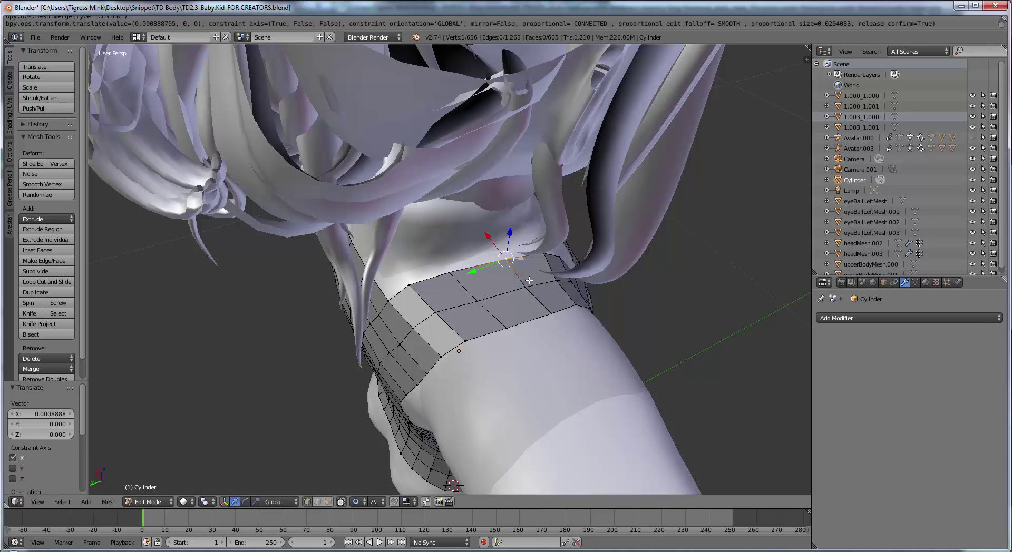
middle_click_drag(488, 238, 502, 227)
left_click_drag(502, 226, 504, 227)
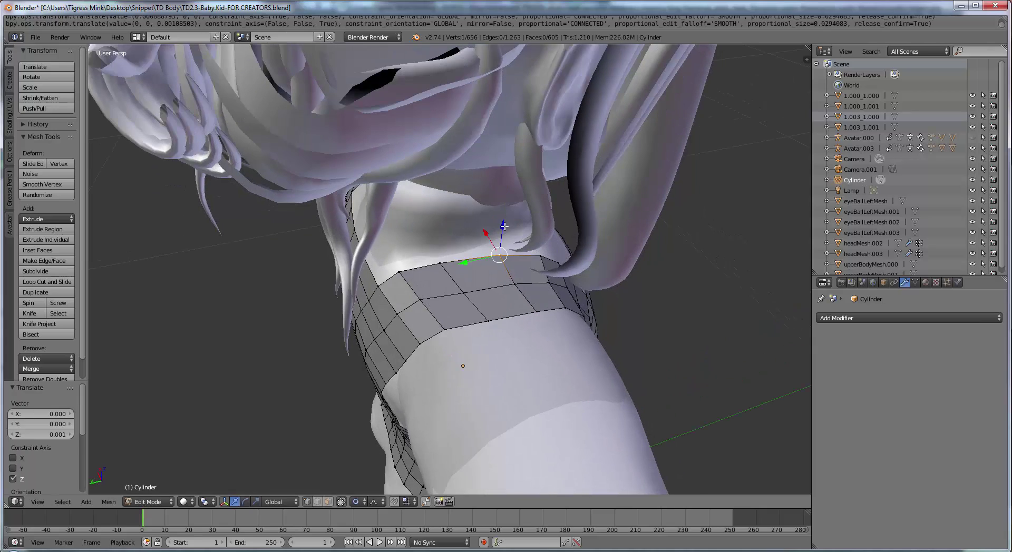
Lower the middle vertex of the front neckline with Vertex Slide by 0.372 and its neighbor toward the avatar's left by 0.240
middle_click_drag(503, 227, 417, 295)
middle_click_drag(476, 362, 456, 323, "shift")
scroll(485, 286, "down", 4)
scroll(495, 316, "up", 5)
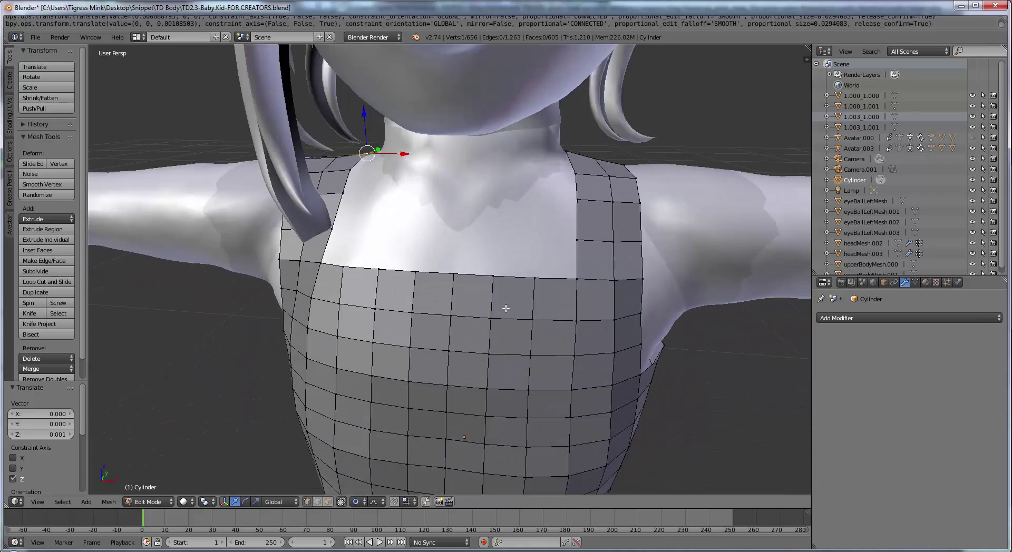
middle_click_drag(518, 310, 501, 307)
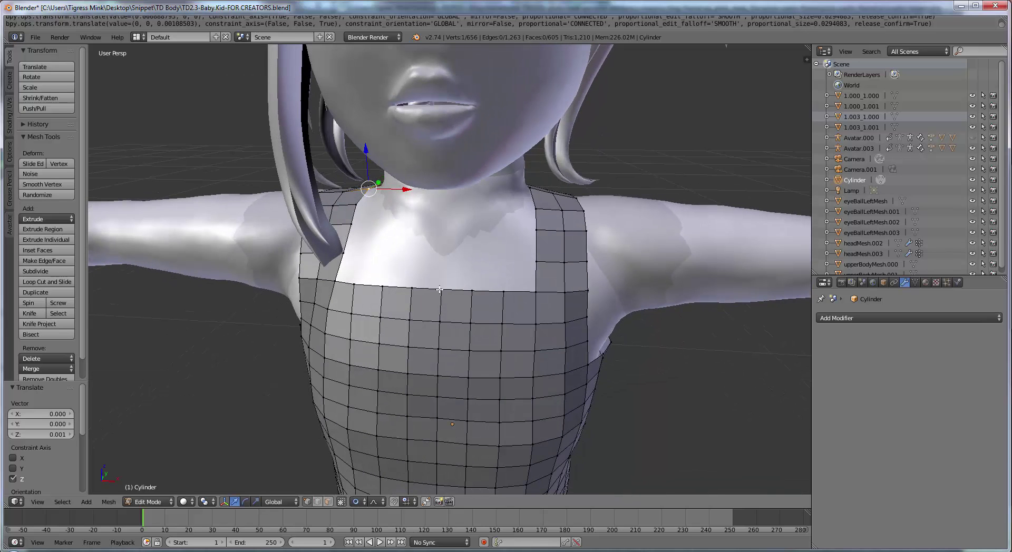
right_click(440, 291)
key("KP_Decimal")
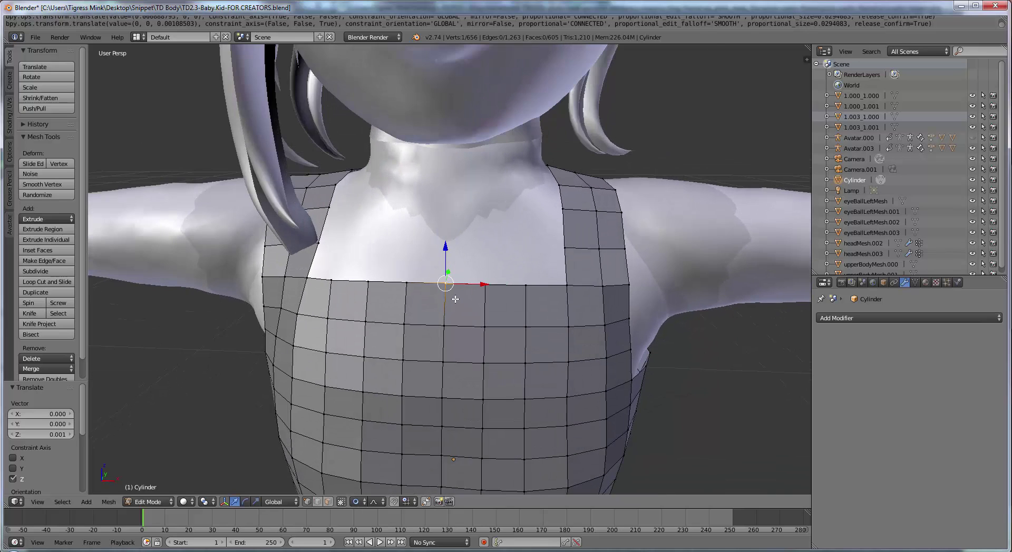
middle_click_drag(474, 297, 450, 292)
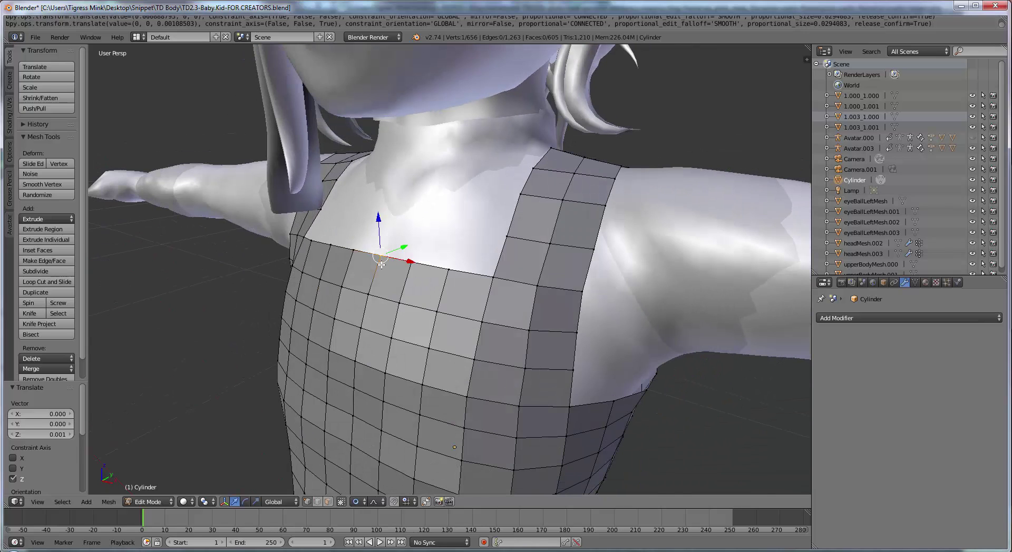
scroll(381, 265, "up", 2)
middle_click_drag(375, 272, 420, 280)
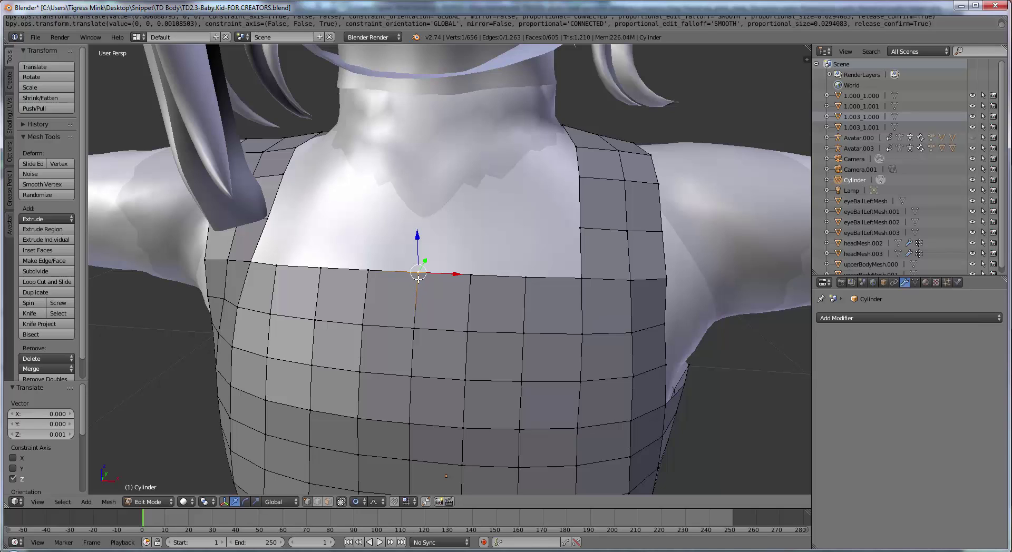
key("shift+v")
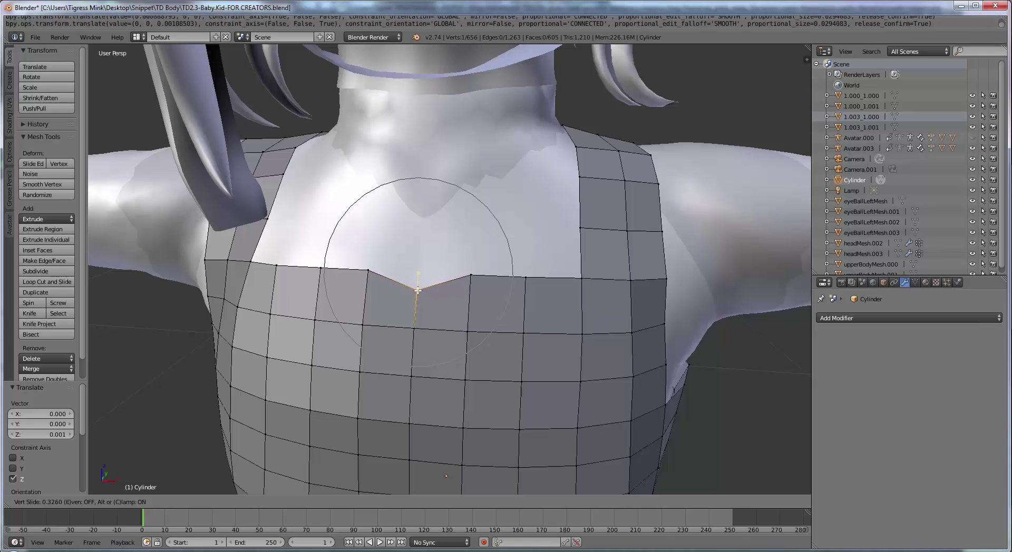
left_click(477, 277)
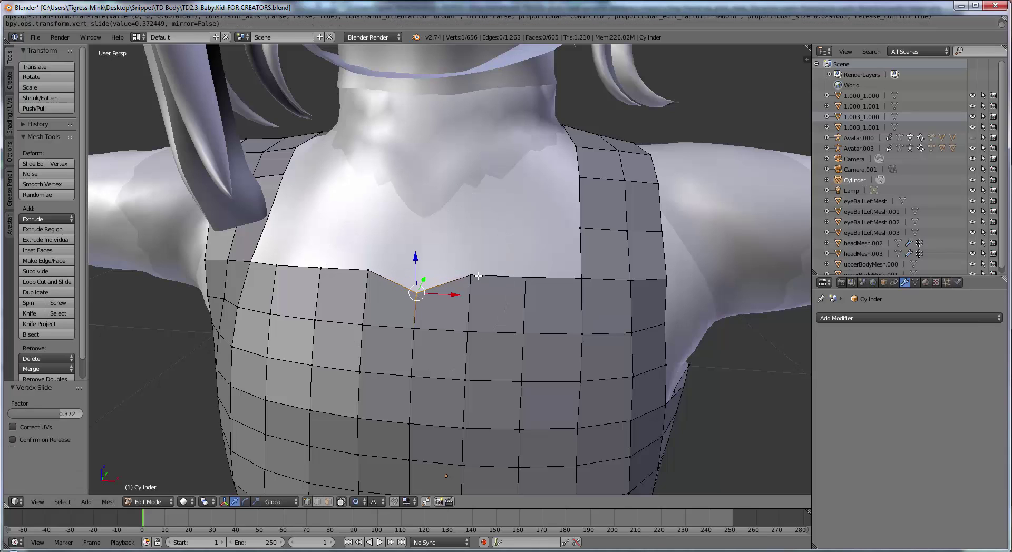
right_click(471, 276)
key("shift+v")
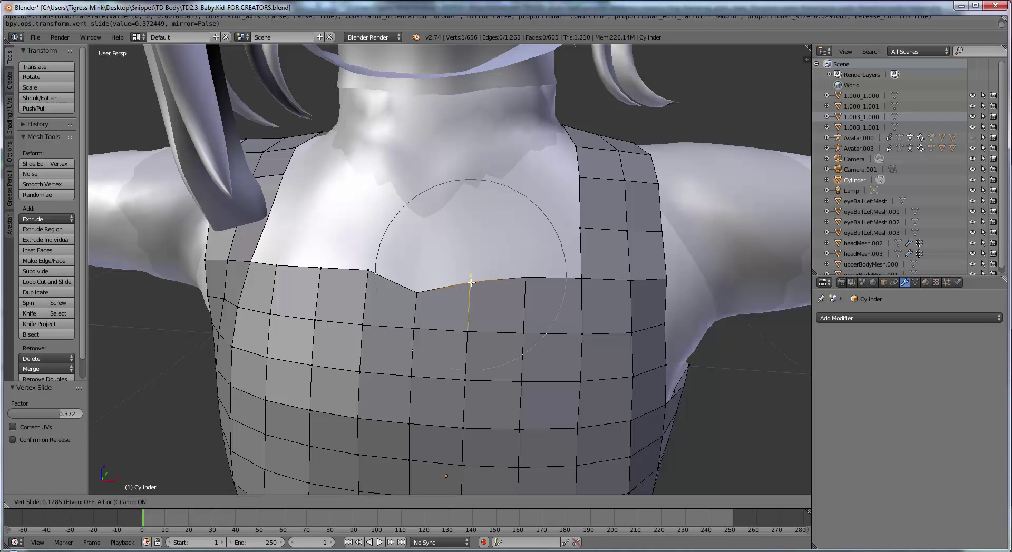
left_click(549, 292)
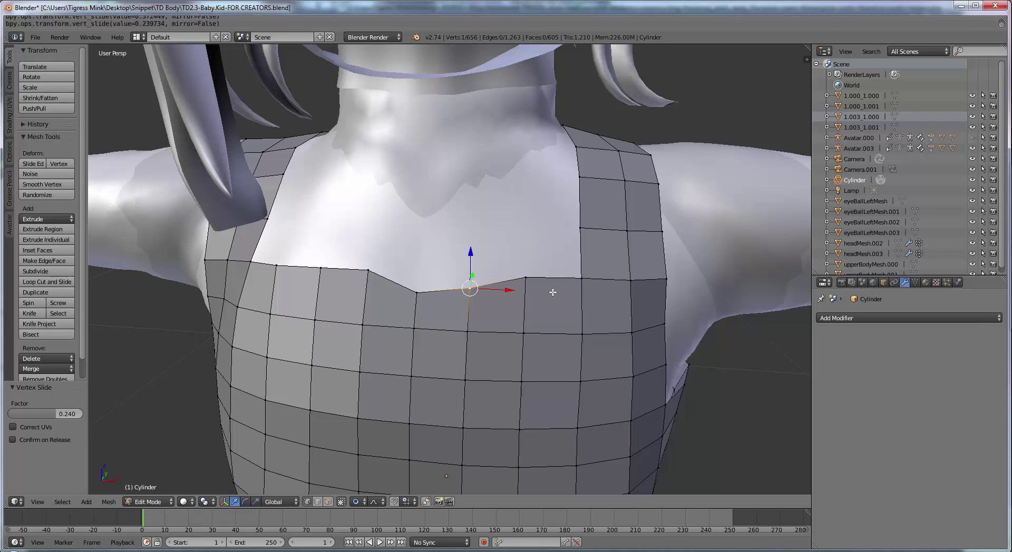
Slide the neckline corner vertex at the avatar's left strap up the strap's inner edge by 0.940 and back toward the neckline center by 0.478
middle_click_drag(554, 292, 578, 290)
right_click(538, 294)
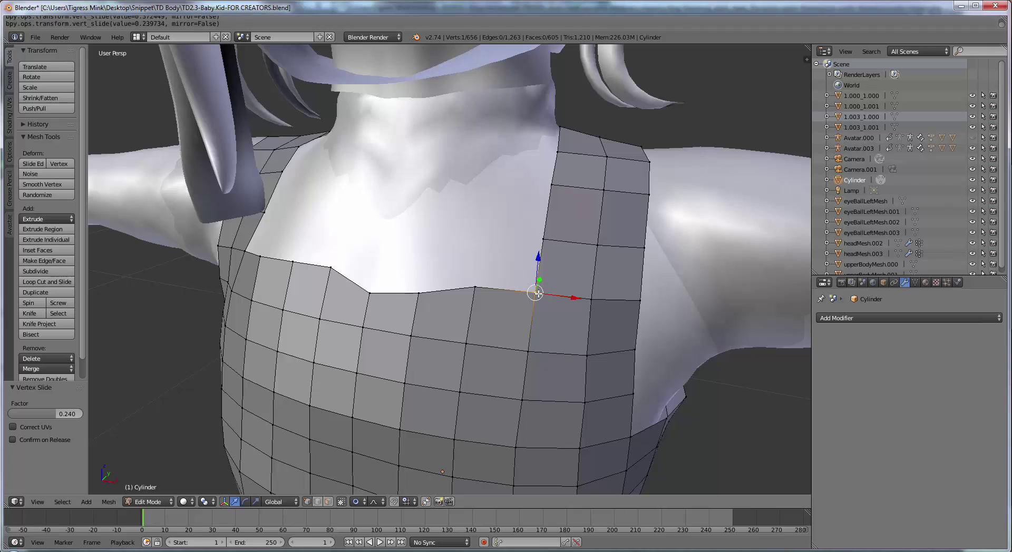
key("shift+v")
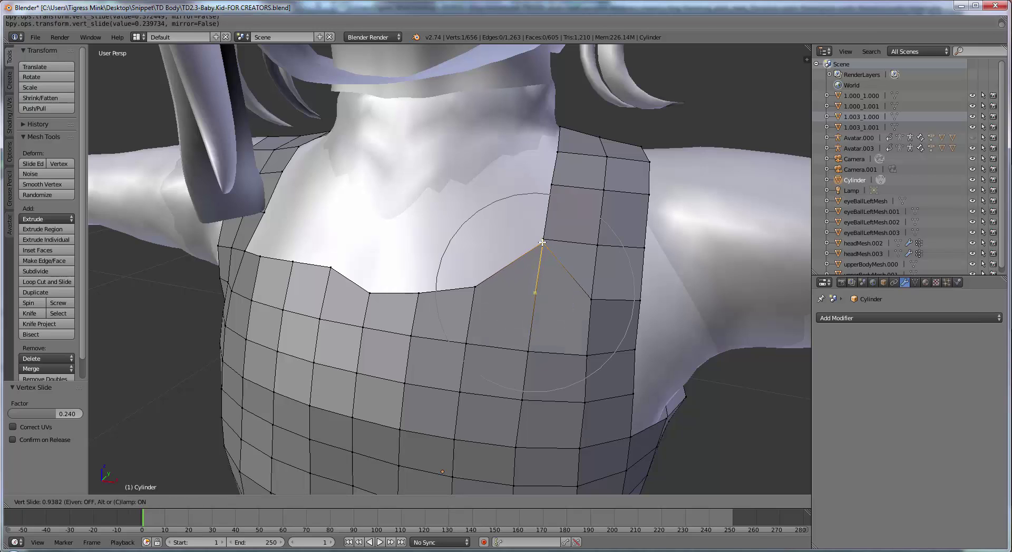
left_click(542, 242)
key("shift+v")
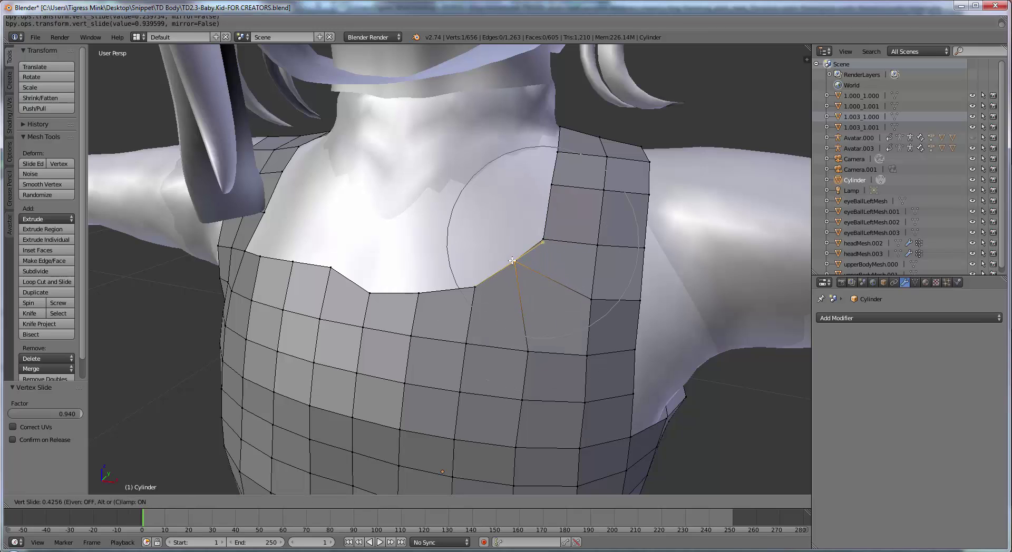
left_click(510, 262)
Slide the neckline vertex beside the left strap corner 0.231 toward the strap and 0.228 back toward the chest center
right_click(474, 287)
key("shift+v")
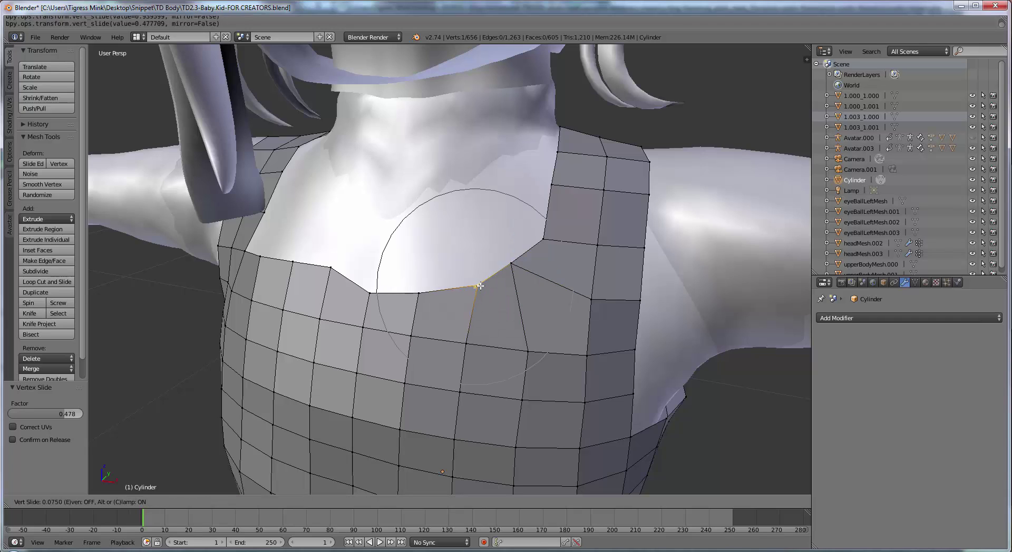
left_click(483, 282)
key("shift+v")
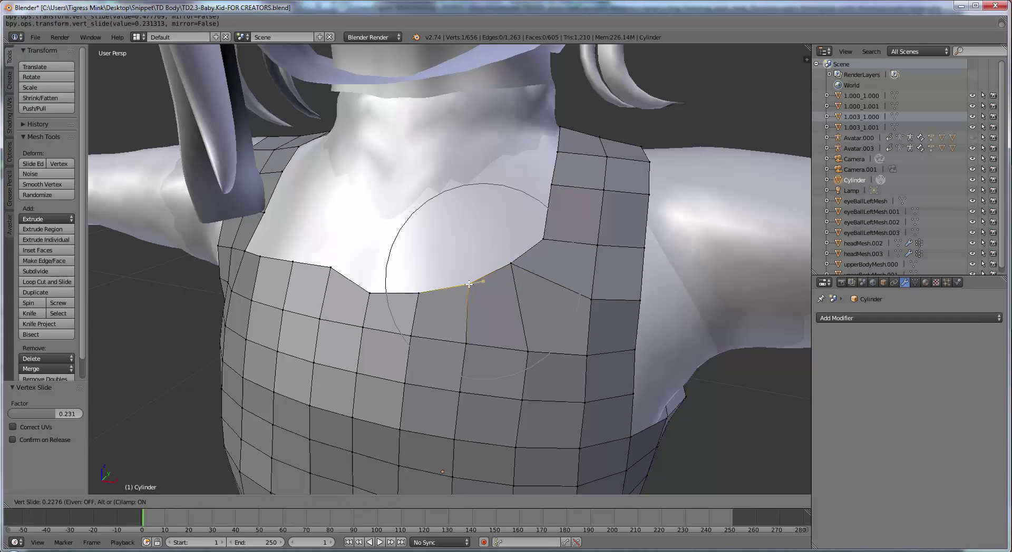
left_click(469, 284)
Slide the lowest inner-edge vertex of the avatar's left strap up by 0.447 and toward the neckline corner by 0.293 to round the curve
middle_click_drag(569, 247, 499, 282, "shift")
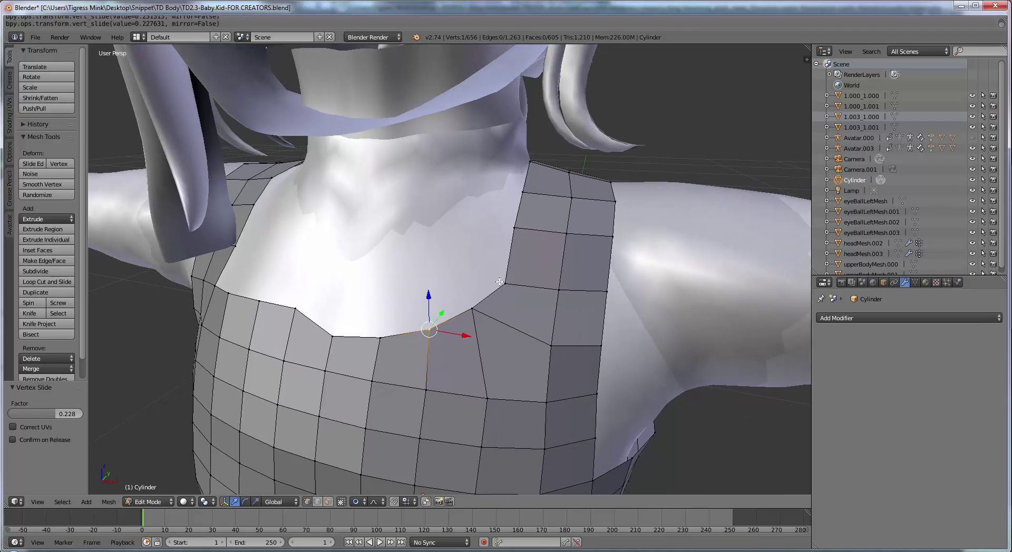
right_click(507, 284)
key("shift+v")
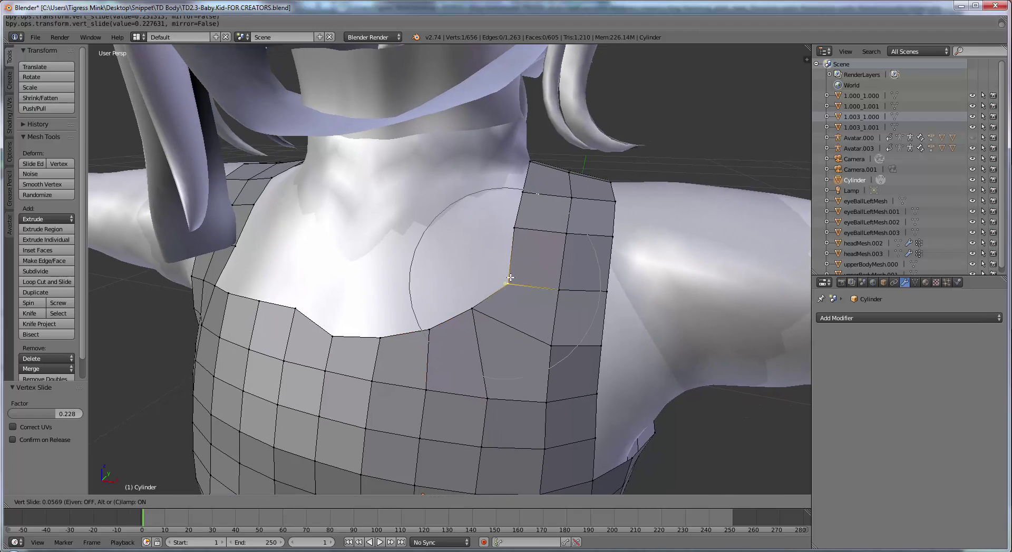
left_click(505, 264)
key("shift+v")
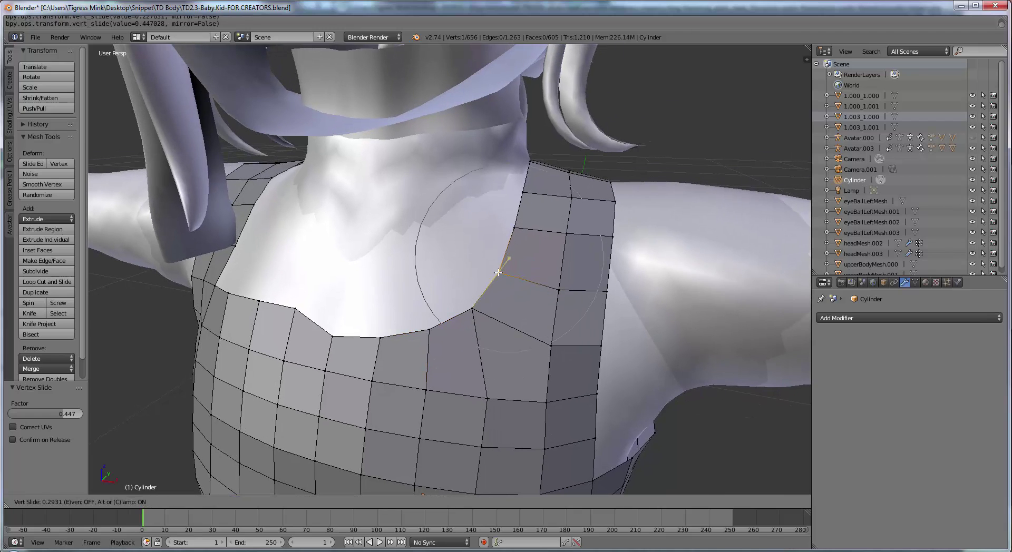
left_click(499, 273)
Slide the middle vertex at the left strap's base 0.105 toward the neckline and the vertex below the neckline corner 0.183 upward
middle_click_drag(520, 329, 495, 311)
right_click(505, 307)
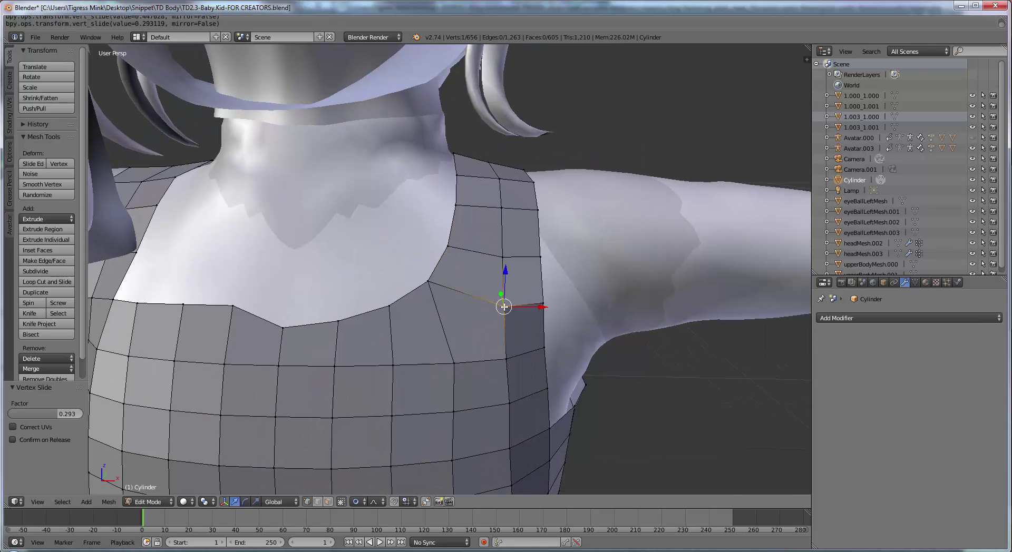
key("shift+v")
left_click(496, 303)
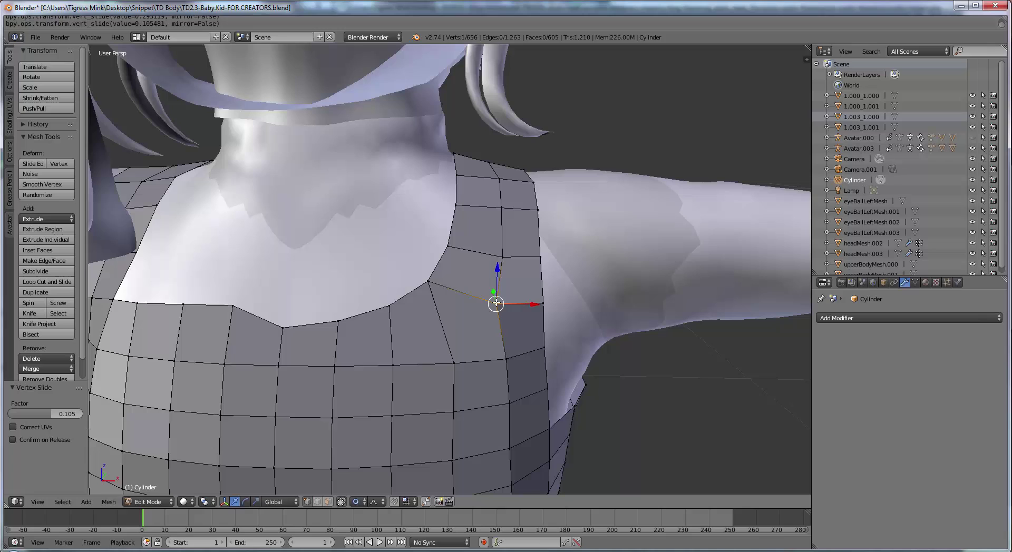
right_click(453, 364)
key("shift+v")
left_click(489, 354)
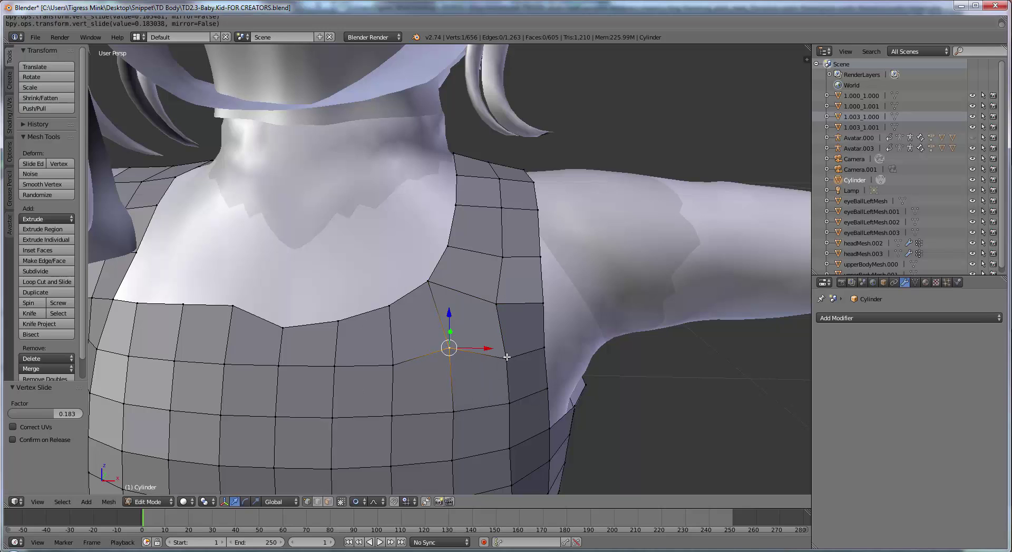
Slide the vertex directly below the left strap's middle base vertex up by 0.426 and toward the chest center by 0.205
right_click(506, 356)
key("shift+v")
left_click(500, 337)
key("shift+v")
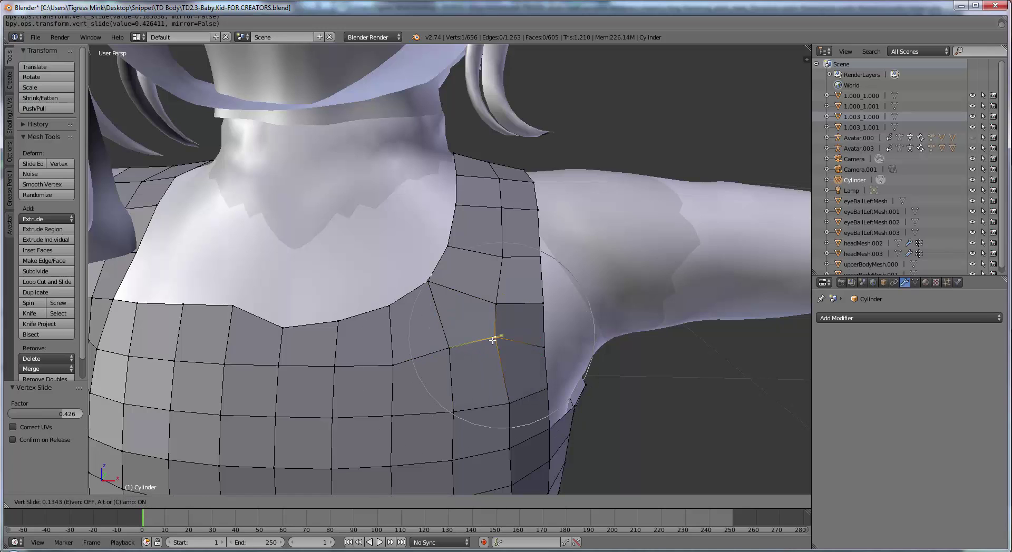
left_click(489, 341)
Slide the next vertex down in the left strap's middle column up by about 0.111 and toward the chest center by 0.097
middle_click_drag(504, 365, 485, 362)
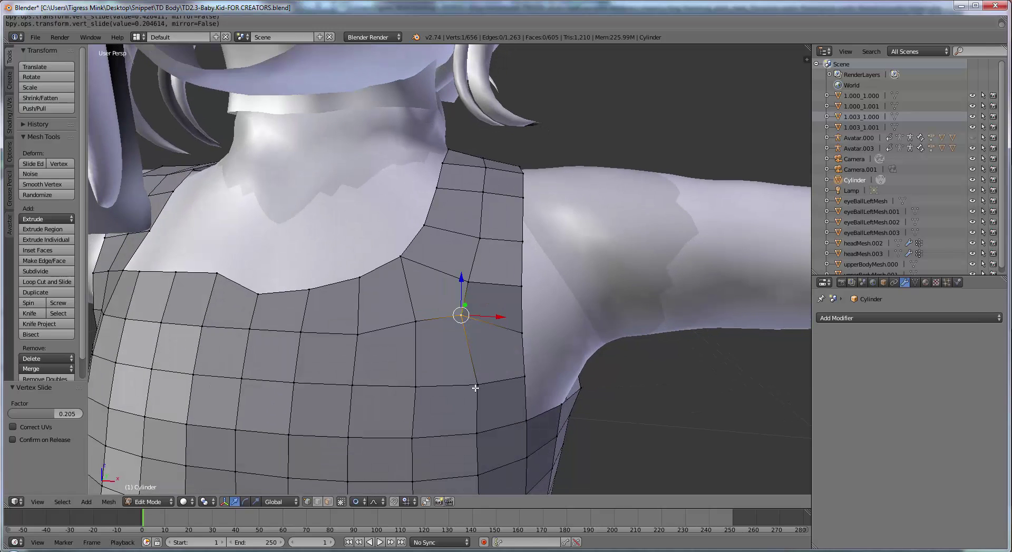
right_click(475, 387)
key("shift+v")
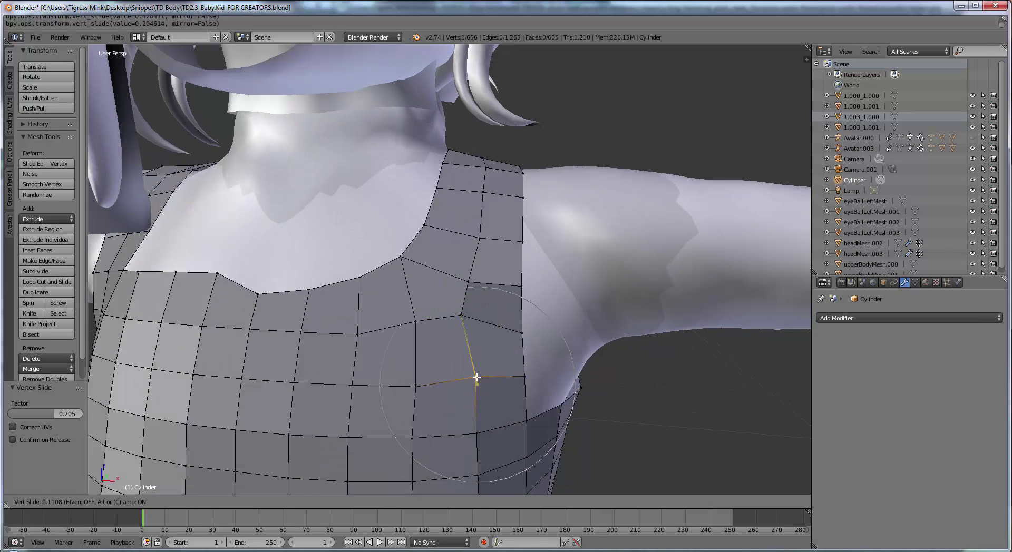
left_click(477, 377)
key("shift+v")
left_click(470, 378)
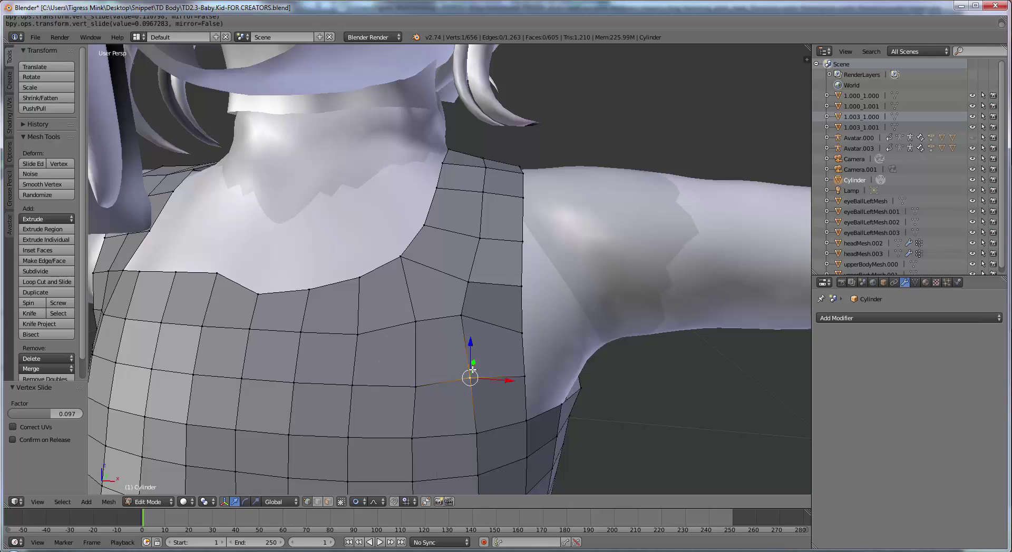
Even out the left strap's middle column by sliding its vertex one row above the strap's base
right_click(482, 240)
key("shift+v")
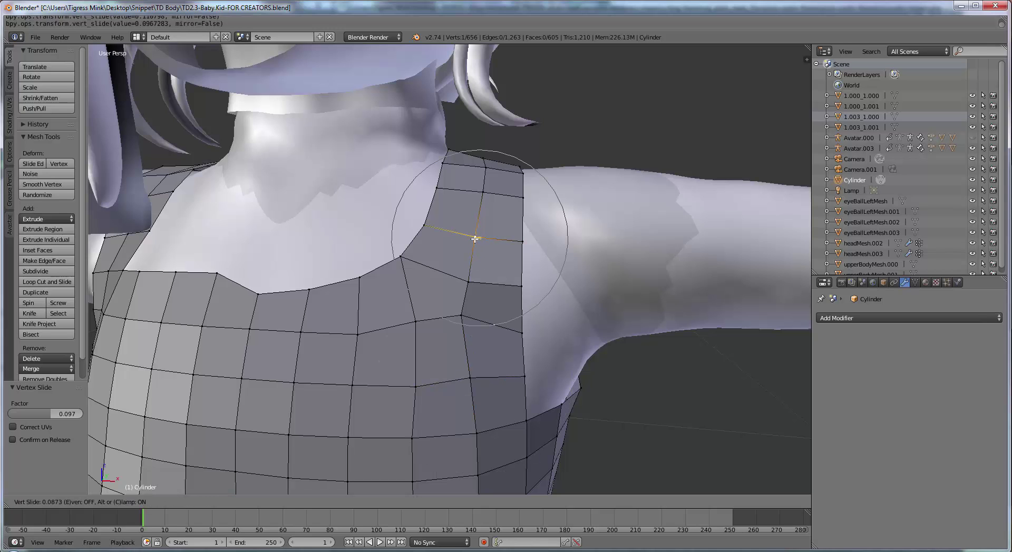
left_click(482, 245)
Select the edge loop around the avatar's left armhole and extrude it outward 0.020 along the X axis
middle_click_drag(482, 245, 348, 349)
right_click(426, 338)
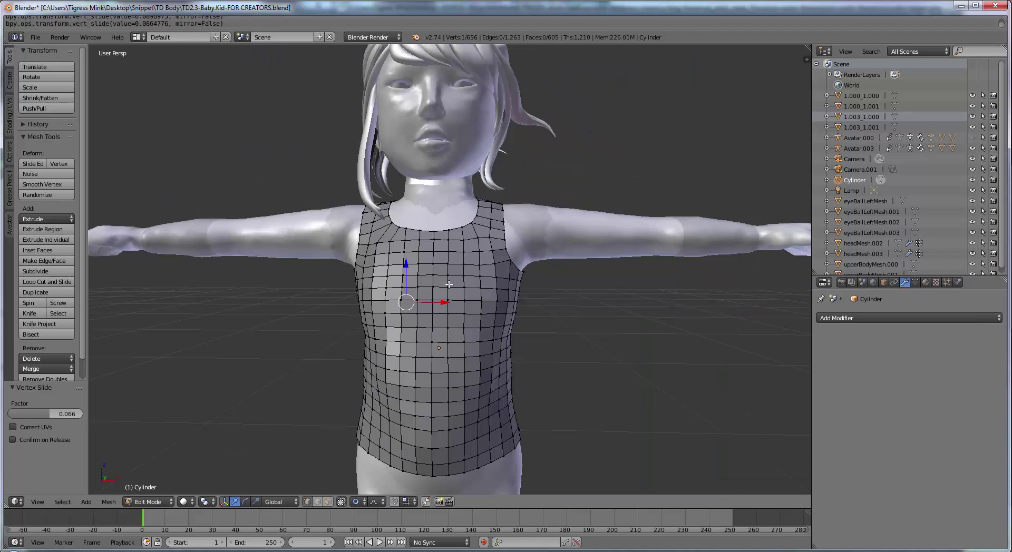
middle_click_drag(448, 285, 297, 305)
scroll(452, 313, "up", 3)
left_click(401, 320, "alt")
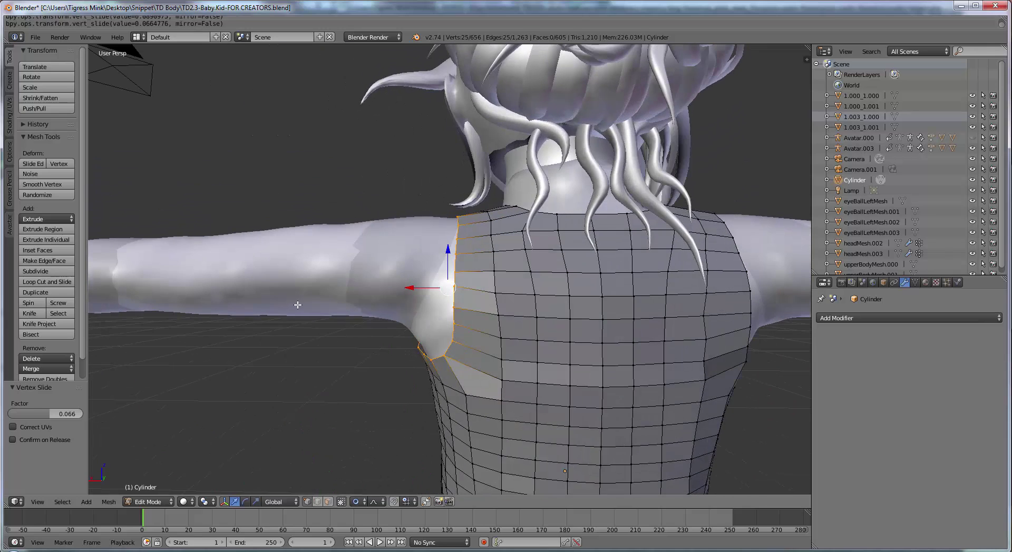
scroll(298, 304, "down", 2)
key("e")
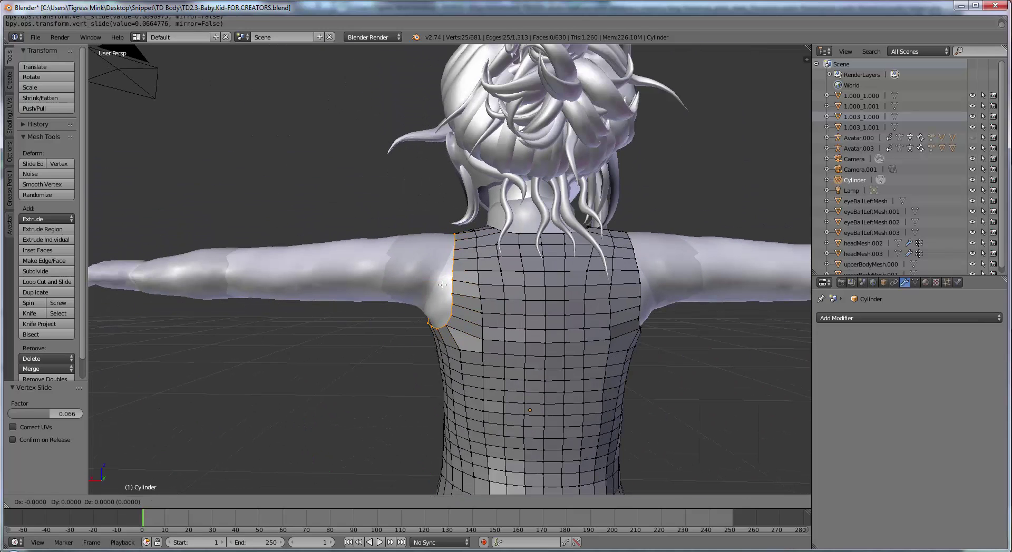
key("x")
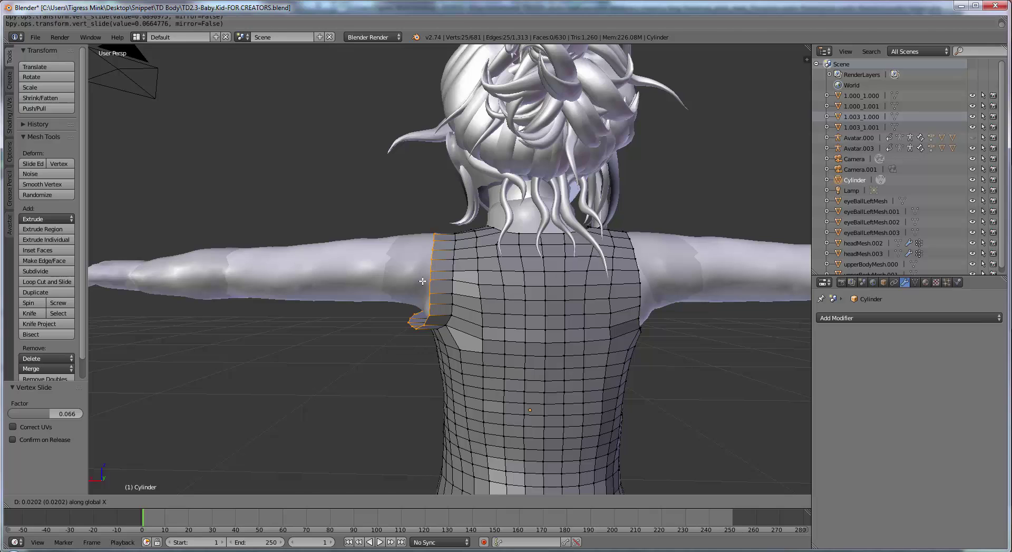
left_click(422, 281)
Scale the extruded left sleeve edge to 0.901 along Z and raise it by 0.002 before and 0.006 after scaling
middle_click_drag(422, 282, 425, 244)
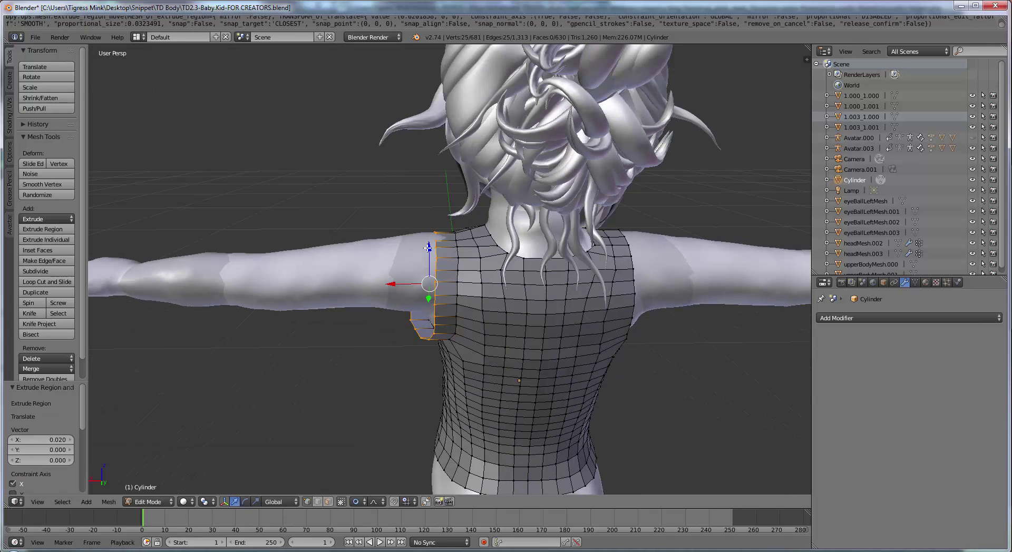
left_click_drag(428, 248, 428, 246)
middle_click_drag(442, 290, 487, 258)
middle_click_drag(501, 322, 480, 340)
key("s")
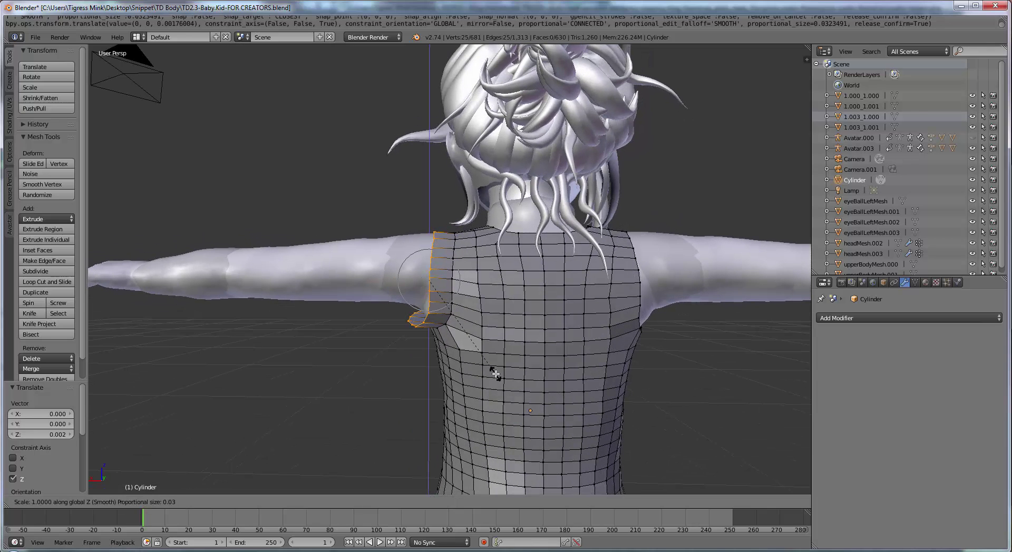
left_click(477, 327)
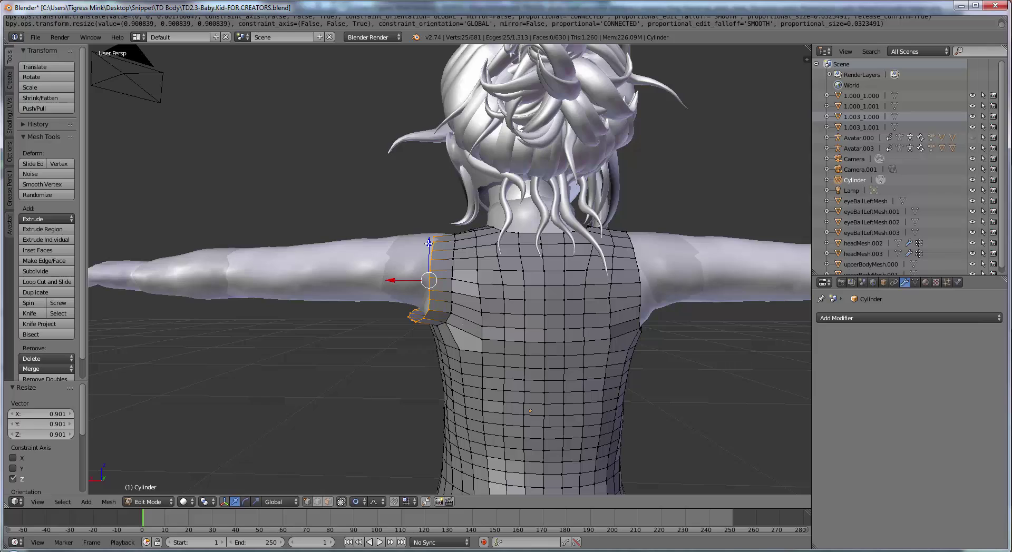
left_click_drag(428, 242, 428, 235)
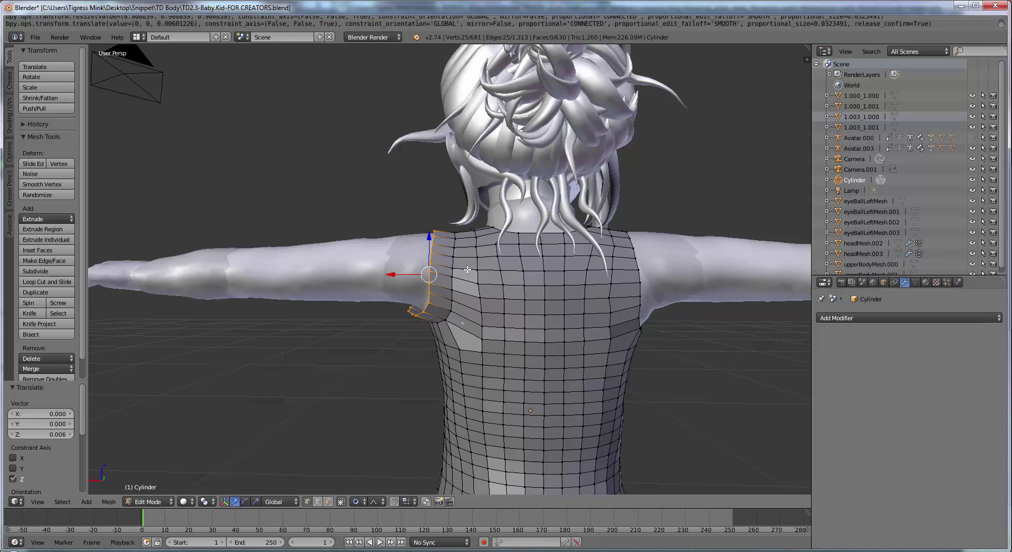
Narrow the left sleeve edge to 0.894 along Y and shift it 0.001 along Y to center it on the arm
middle_click_drag(468, 270, 620, 369)
key("s")
key("y")
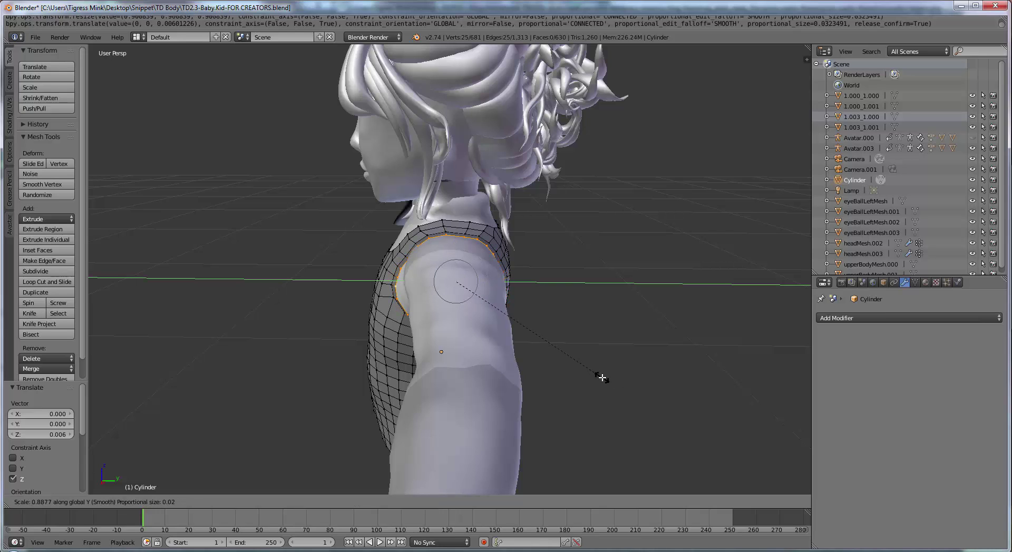
left_click(602, 376)
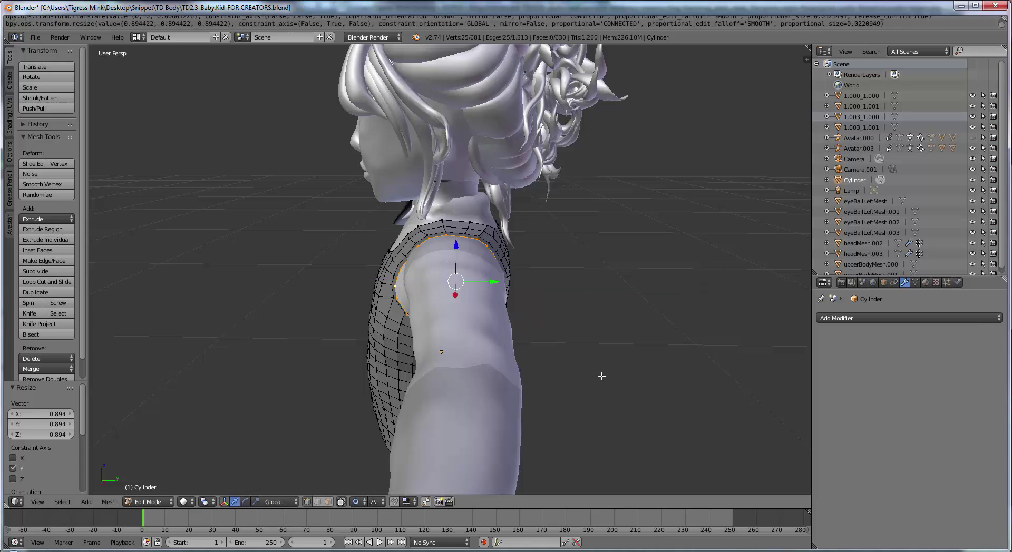
middle_click_drag(553, 321, 540, 353)
left_click(491, 295)
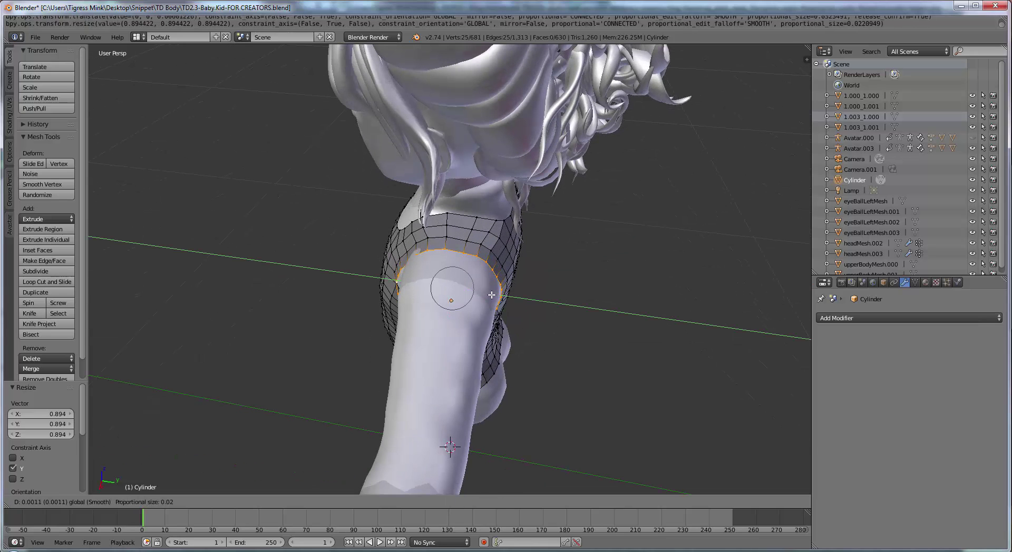
left_click_drag(491, 295, 491, 295)
Raise the two upper front vertices of the left sleeve edge 0.005 along Z with proportional falloff to cover the exposed shoulder
middle_click_drag(342, 287, 497, 237)
scroll(497, 237, "up", 4)
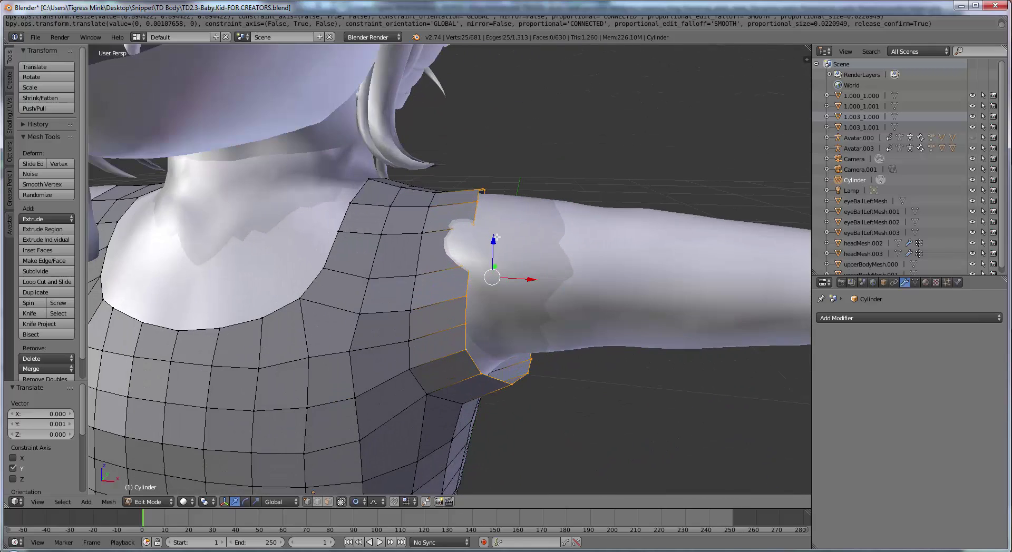
right_click(475, 228)
right_click(467, 271, "shift")
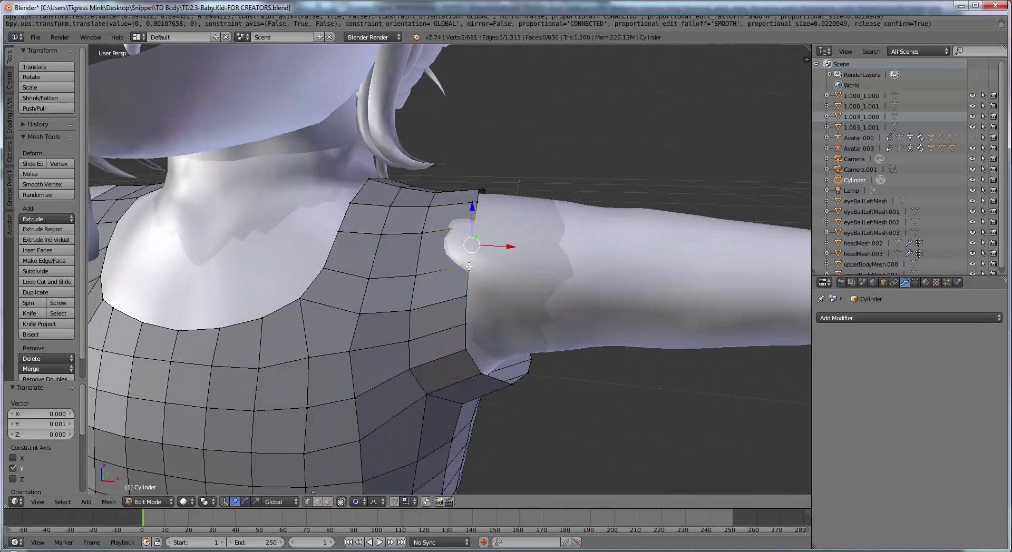
middle_click_drag(467, 270, 397, 181)
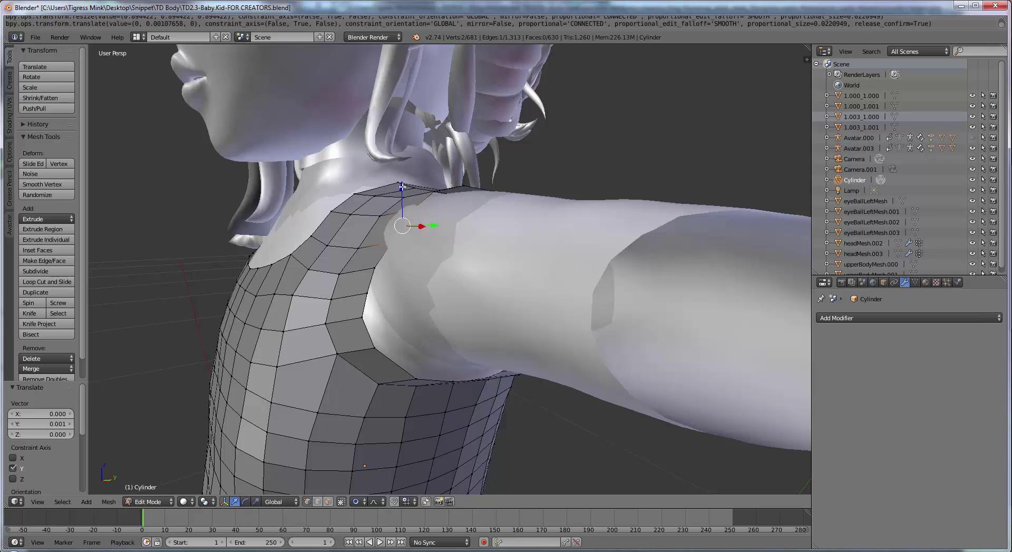
key("g")
scroll(399, 176, "down", 3)
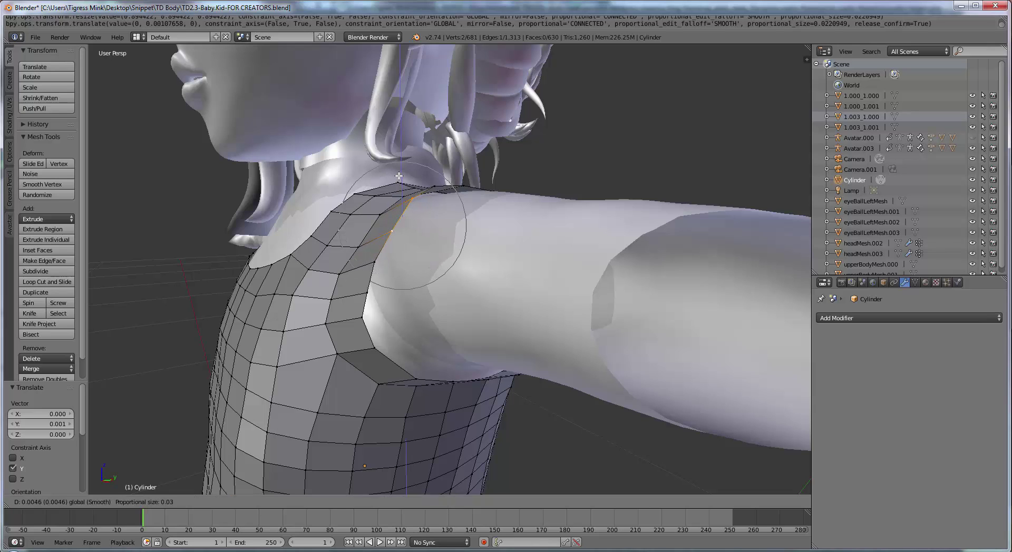
scroll(399, 176, "down", 5)
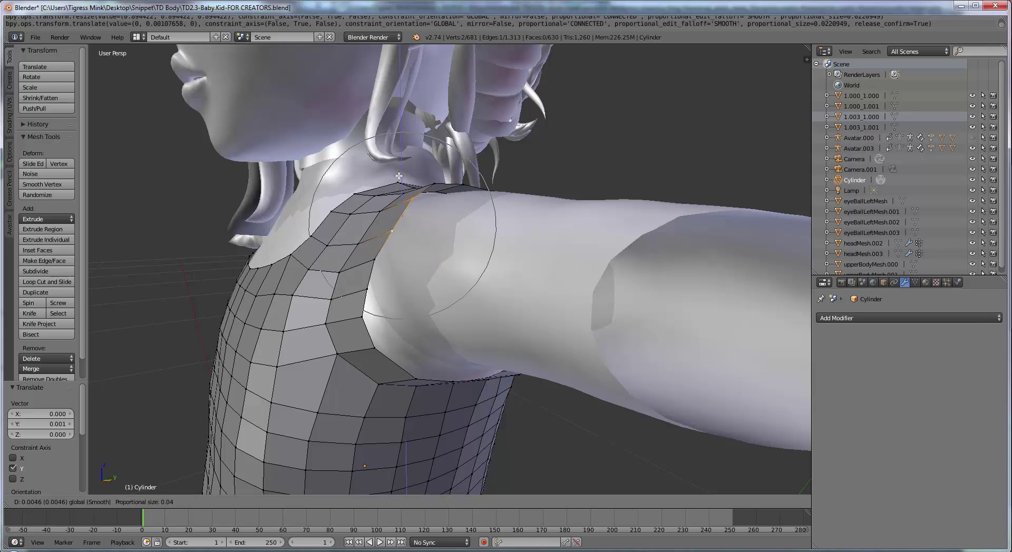
scroll(398, 176, "down", 2)
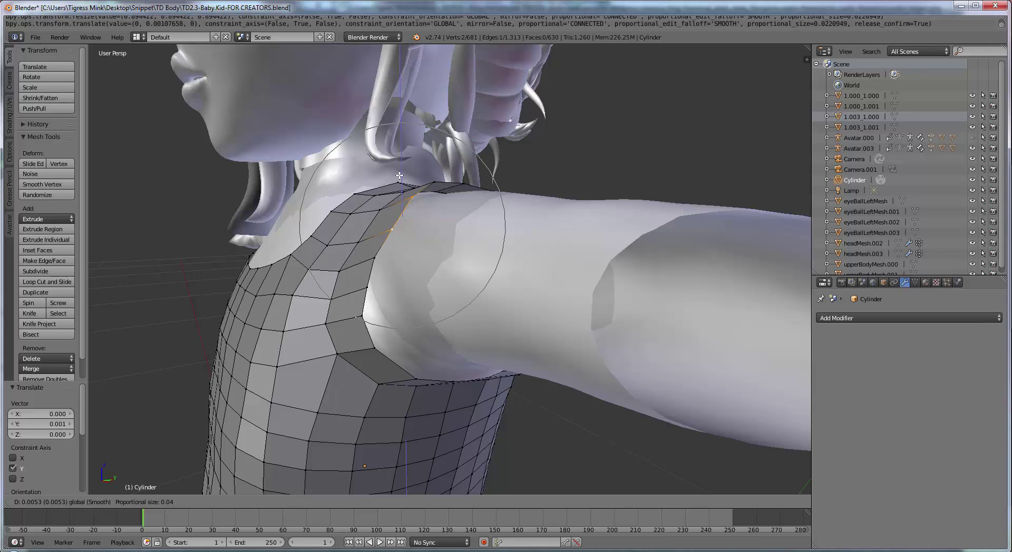
left_click_drag(399, 175, 399, 177)
Lower the single upper front vertex of the left sleeve edge by 0.002 along Z
middle_click_drag(477, 212, 453, 239)
right_click(421, 203)
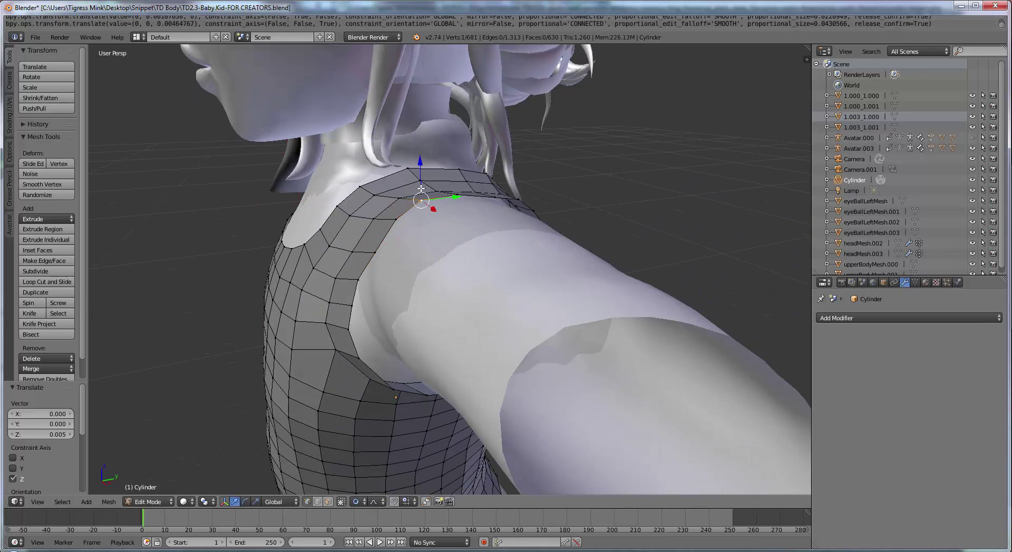
left_click_drag(421, 166, 422, 172)
scroll(422, 172, "up", 4)
mouse_move(483, 307)
middle_mouse_down()
mouse_move(506, 268)
mouse_move(548, 303)
mouse_move(450, 348)
mouse_move(499, 297)
middle_mouse_up()
scroll(506, 268, "down", 3)
Raise the rear underarm vertex of the left sleeve edge 0.007 along Z with a proportional size of about 0.02
right_click(454, 334)
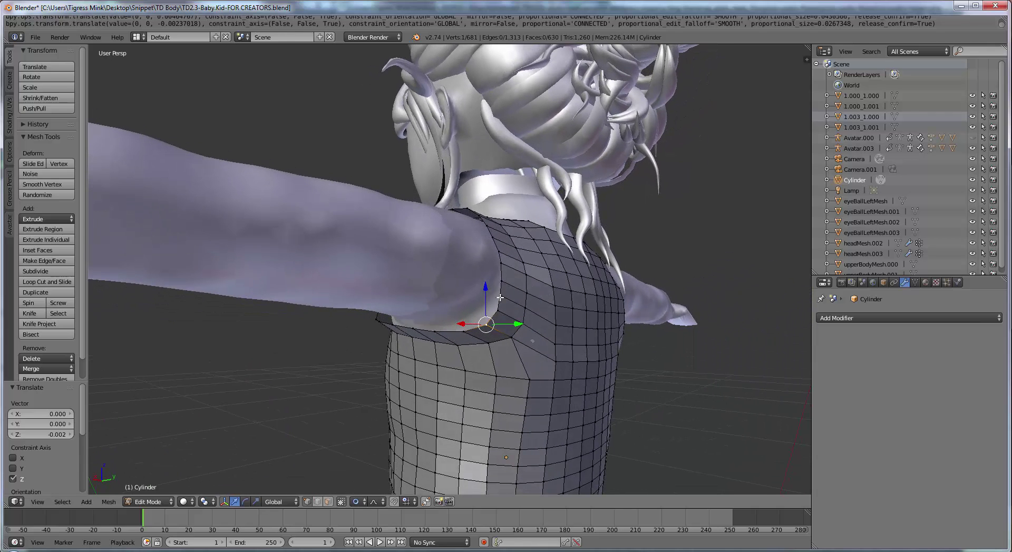
key("g")
key("z")
scroll(484, 282, "up", 3)
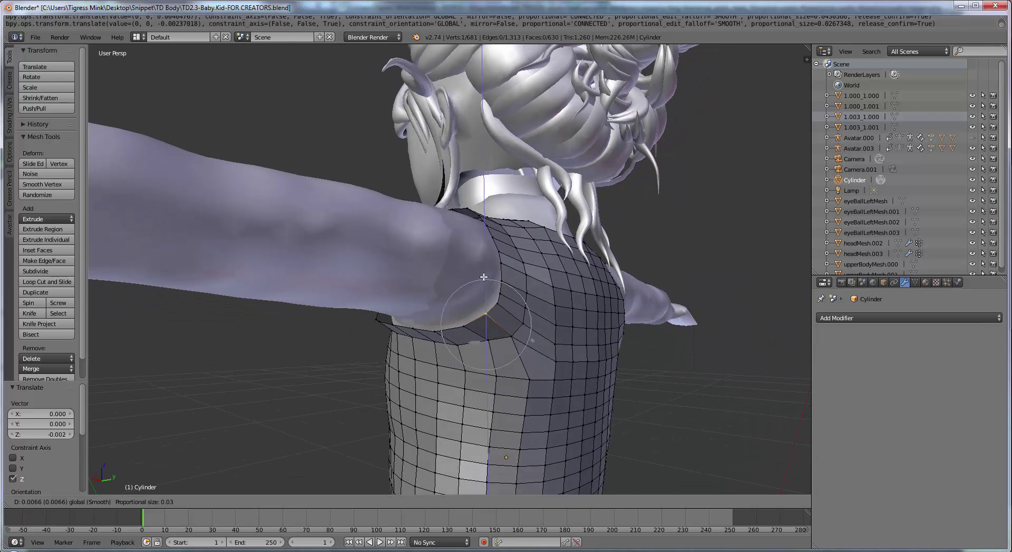
scroll(484, 276, "down", 2)
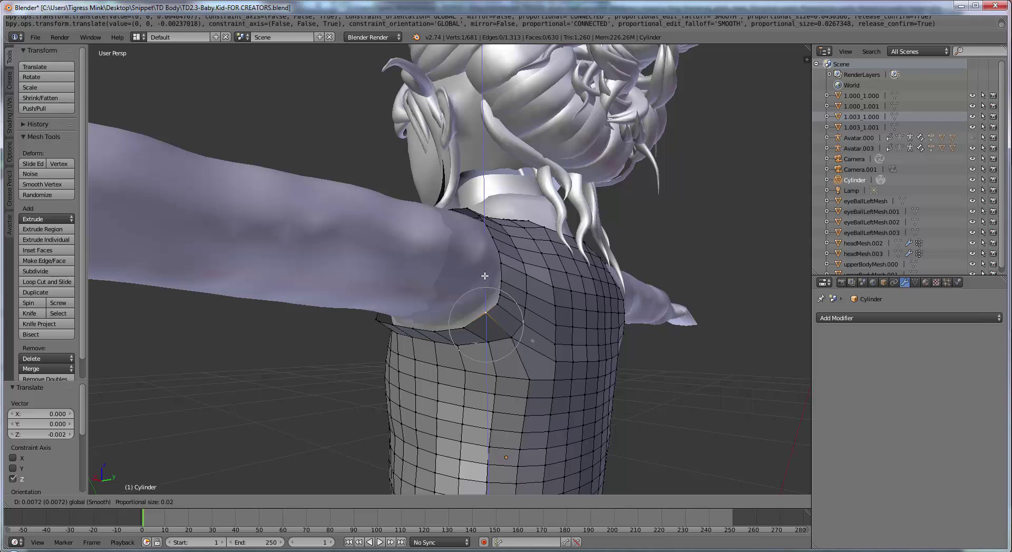
left_click(484, 276)
Move the two front underarm vertices of the left sleeve edge 0.004 along Y and 0.004 up along Z
middle_click_drag(366, 290, 437, 296)
right_click(385, 315)
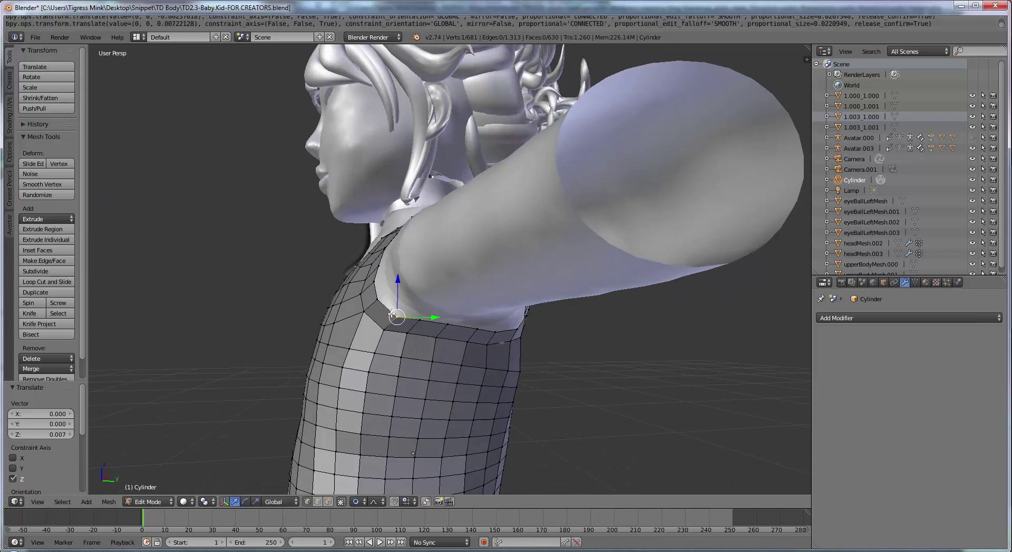
right_click(375, 299, "shift")
key("g")
key("y")
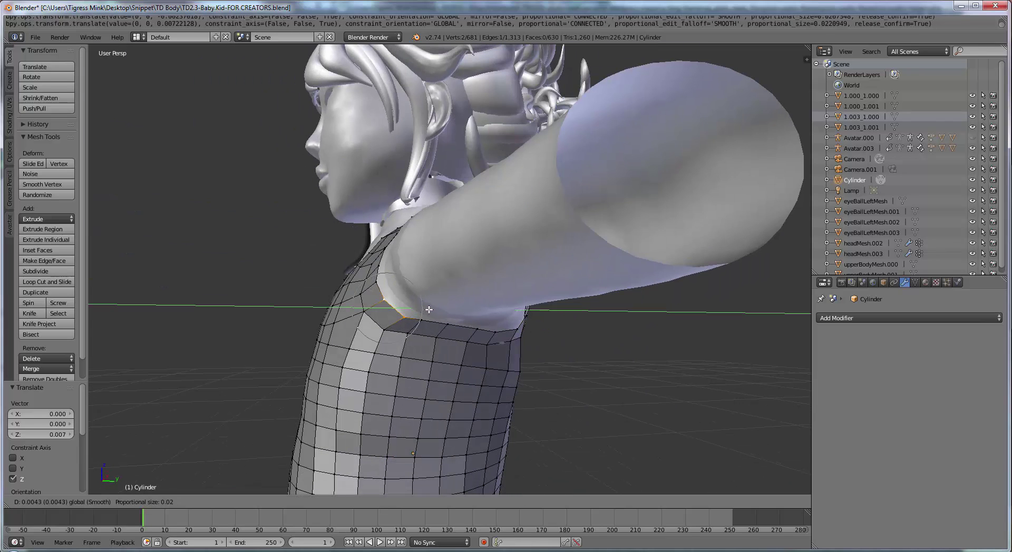
left_click(409, 285)
key("g")
key("z")
left_click(398, 266)
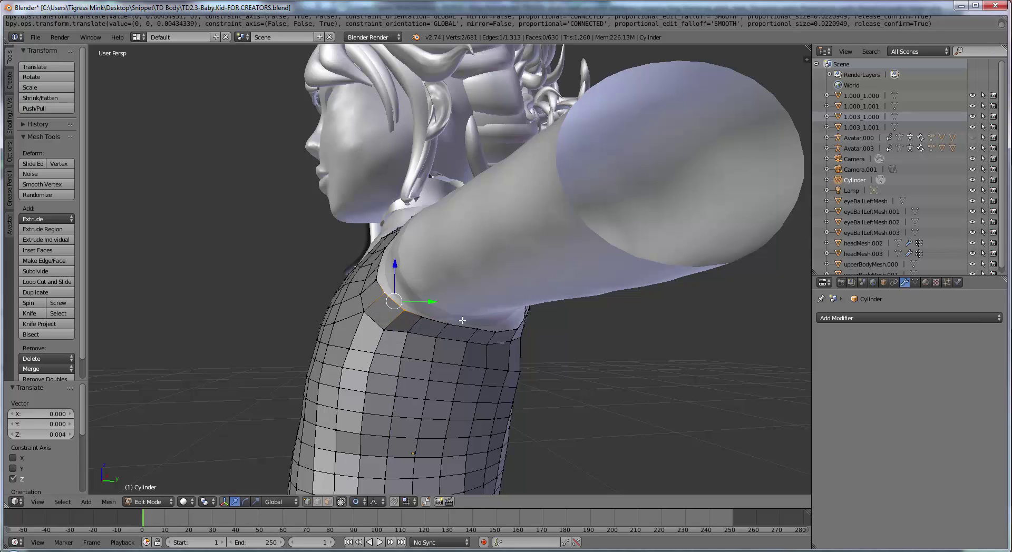
Select the whole left sleeve edge loop and extrude it outward 0.026 along the X axis
right_click(438, 325, "alt")
middle_click_drag(438, 325, 408, 278)
key("e")
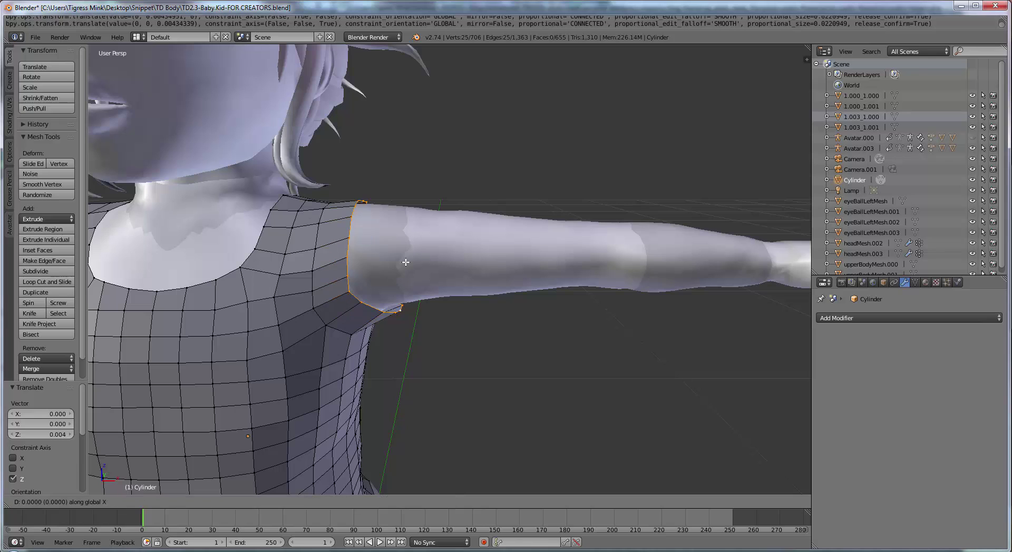
key("x")
left_click(438, 263)
Flatten the new left sleeve edge by scaling it to 0.539 along the X axis
middle_click_drag(438, 263, 459, 286)
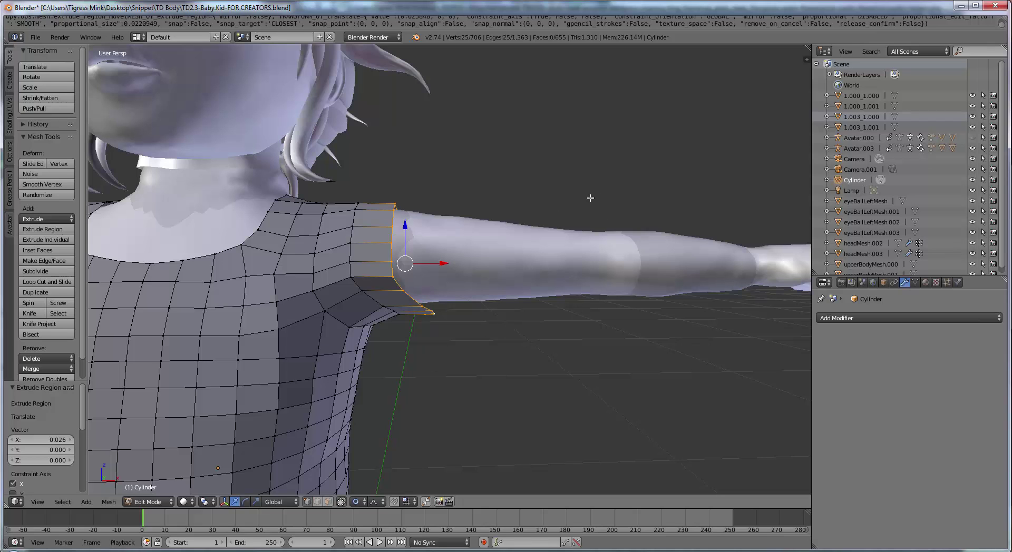
mouse_move(471, 251)
middle_mouse_down()
mouse_move(474, 268)
mouse_move(469, 262)
middle_mouse_up()
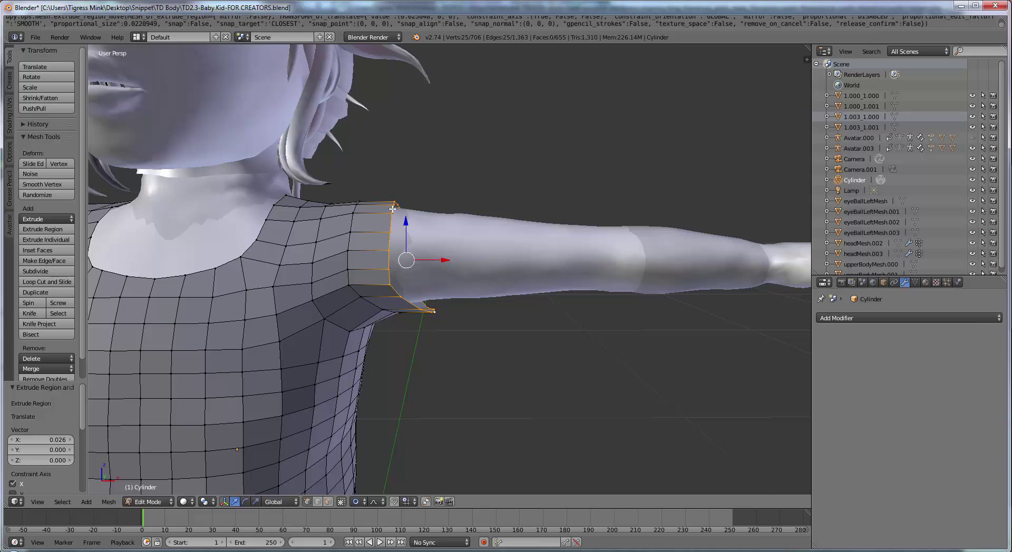
key("s")
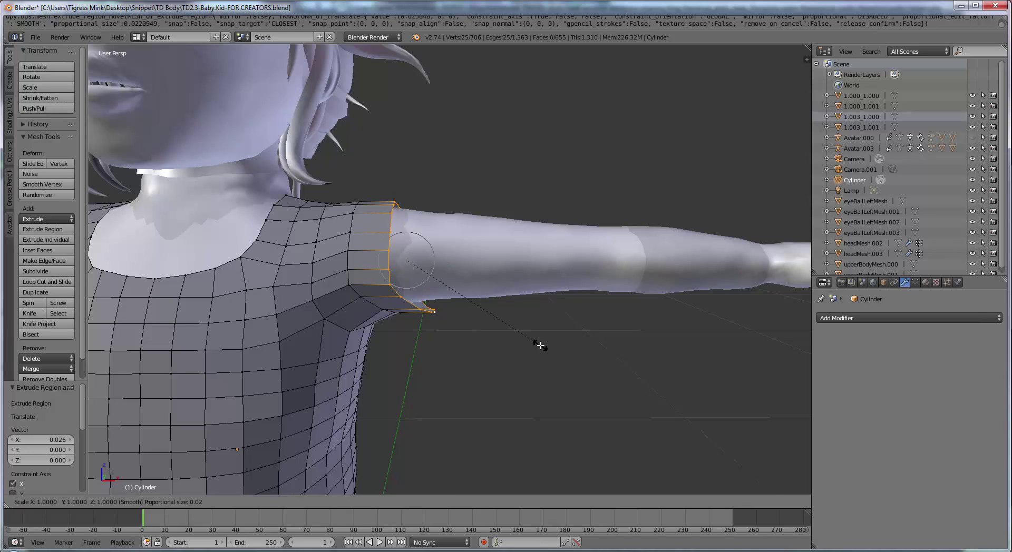
key("x")
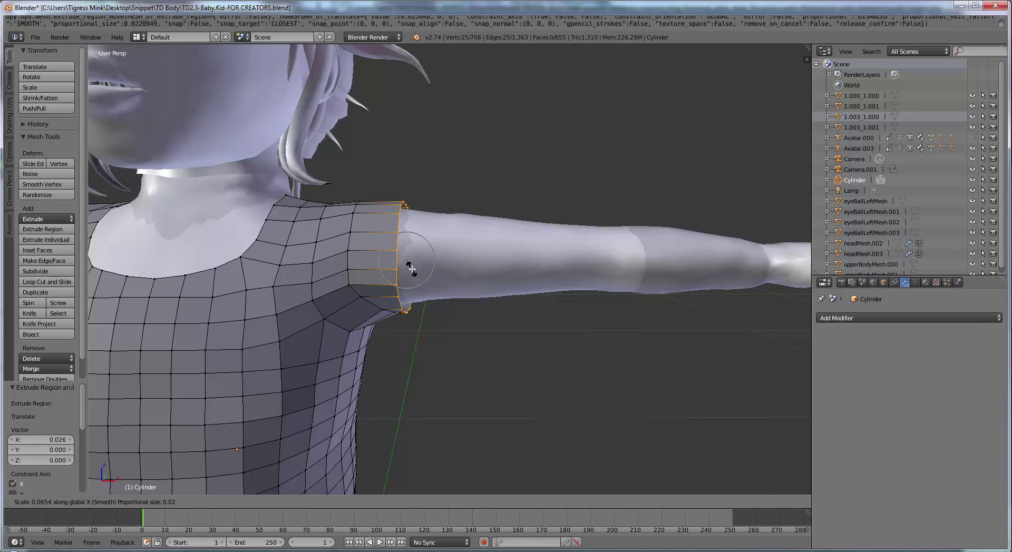
left_click(484, 297)
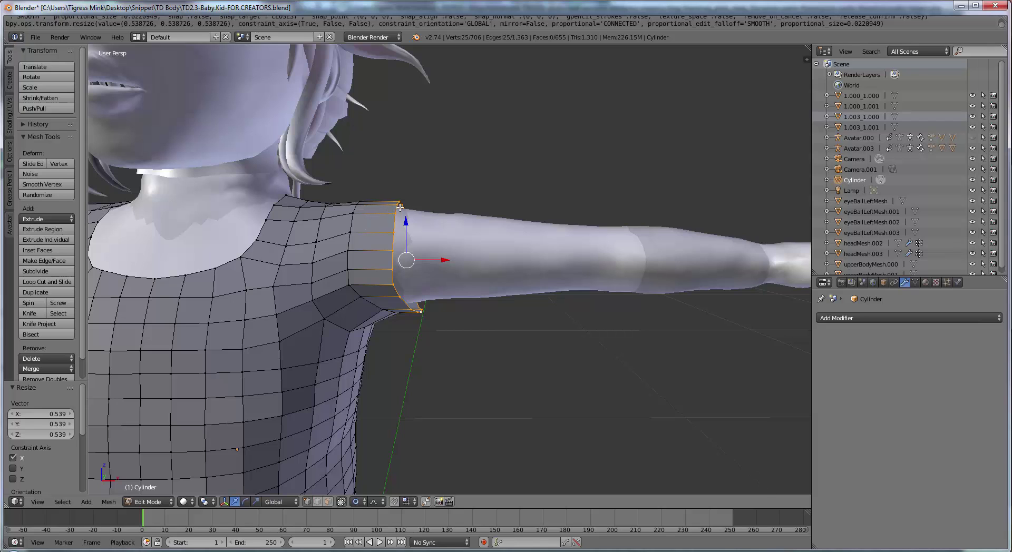
middle_click_drag(399, 207, 397, 305)
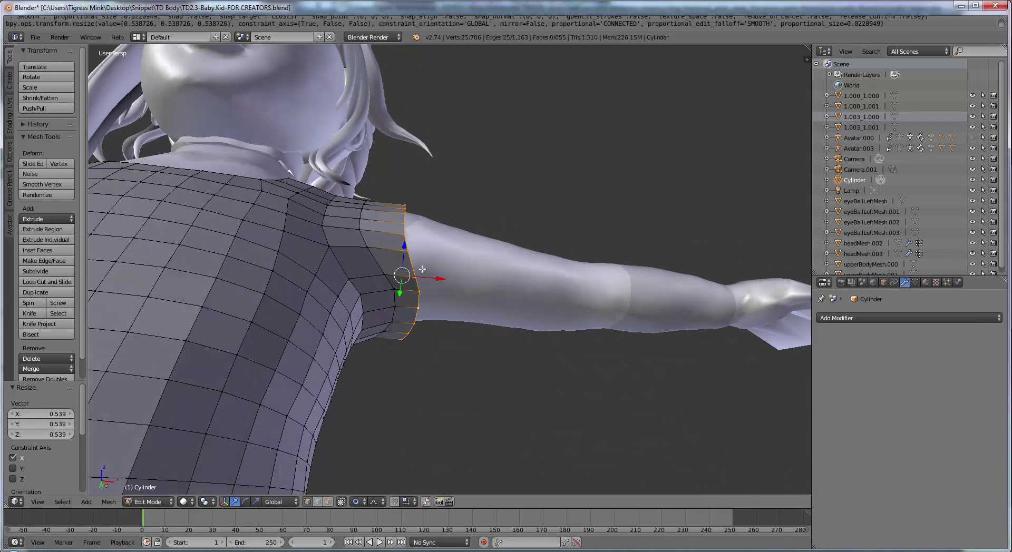
Scale the left sleeve edge uniformly to about 0.95, then shift it about 0.002 along Y and raise it 0.005 along Z
middle_click_drag(422, 270, 647, 384)
key("s")
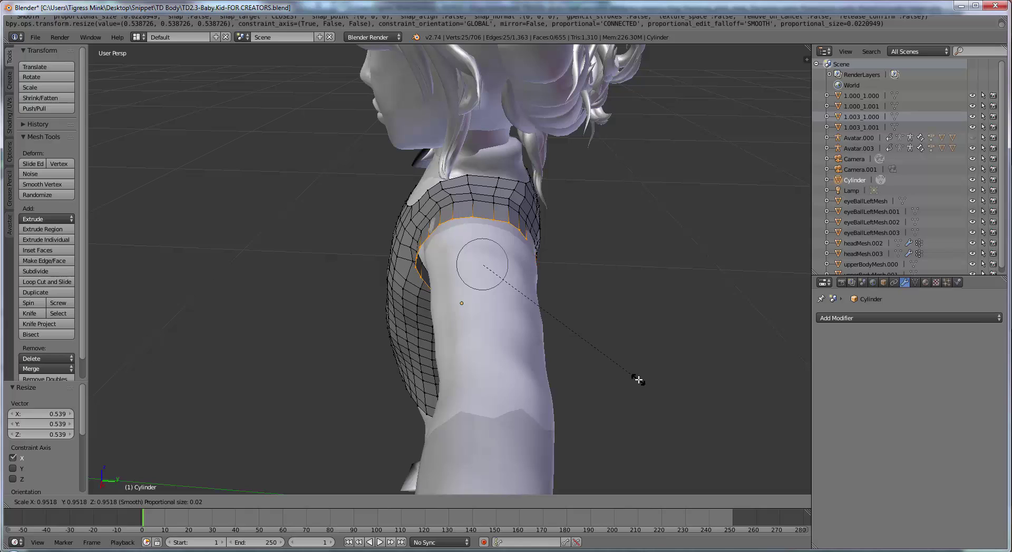
left_click(638, 380)
left_click_drag(519, 268, 522, 268)
left_click_drag(488, 232, 487, 228)
Scale the left sleeve edge to about 0.94 along Z and lower it about 0.0009 to fit the upper arm
middle_click_drag(546, 244, 648, 219)
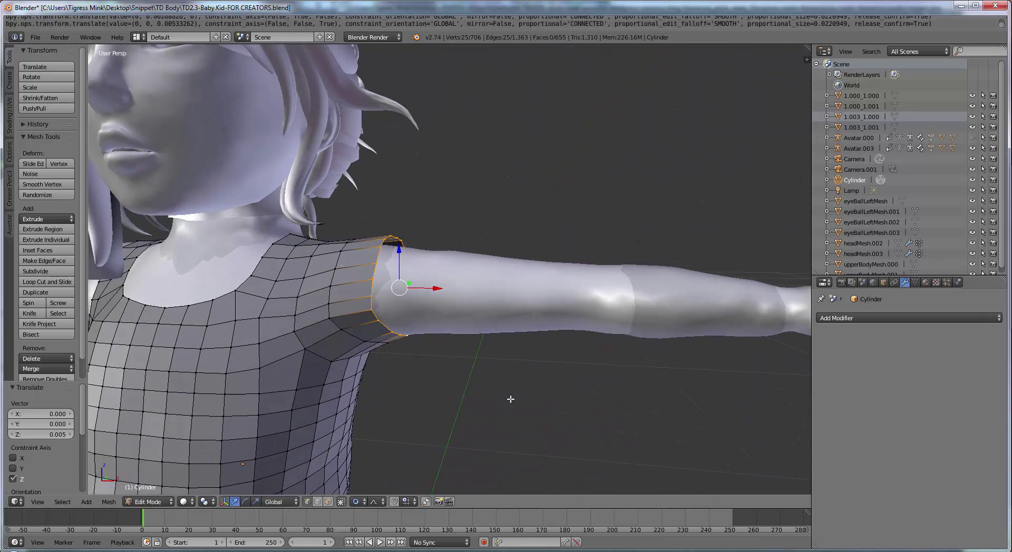
key("s")
key("z")
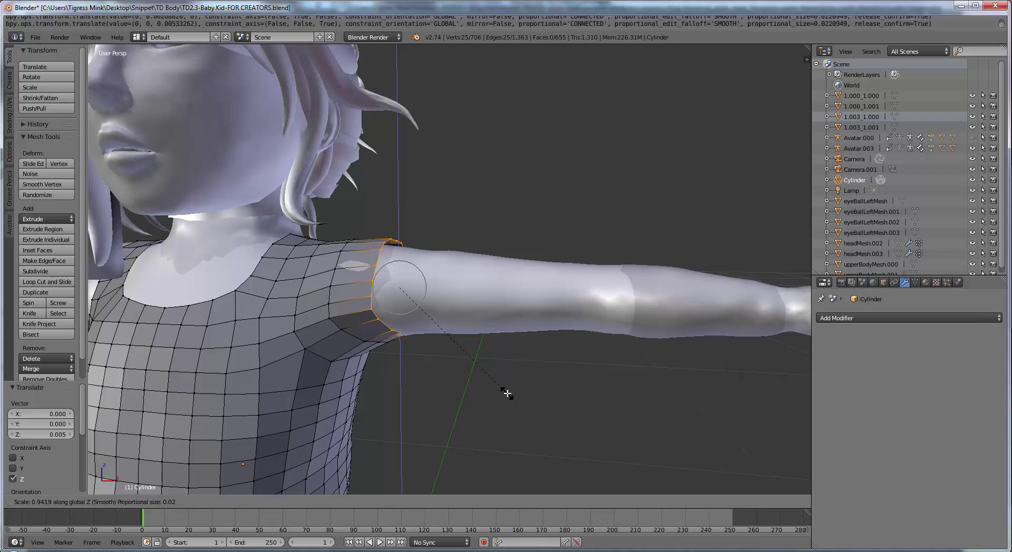
left_click(507, 395)
left_click_drag(403, 248, 400, 251)
Extrude the left sleeve edge loop outward 0.026 along the X axis
middle_click_drag(421, 261, 470, 280)
key("e")
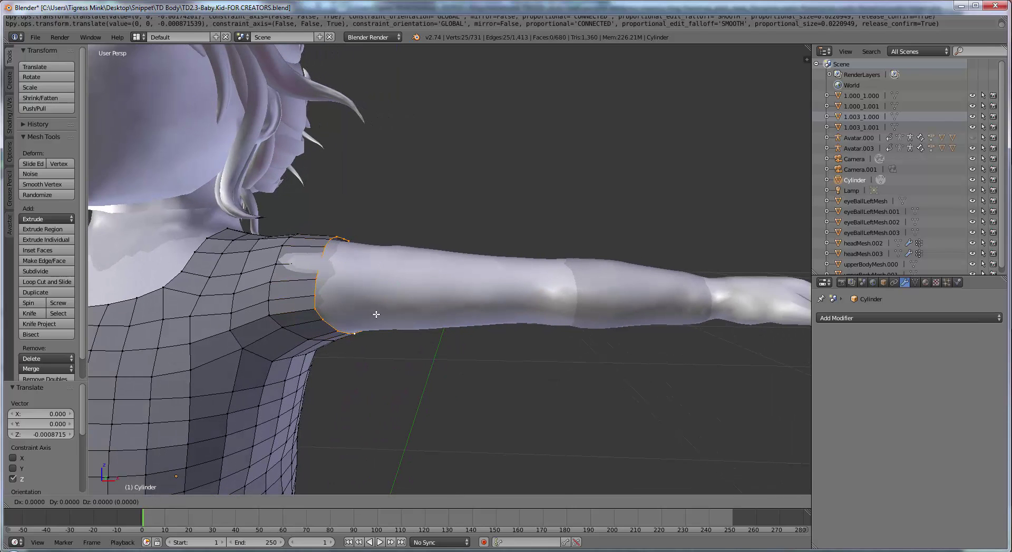
key("x")
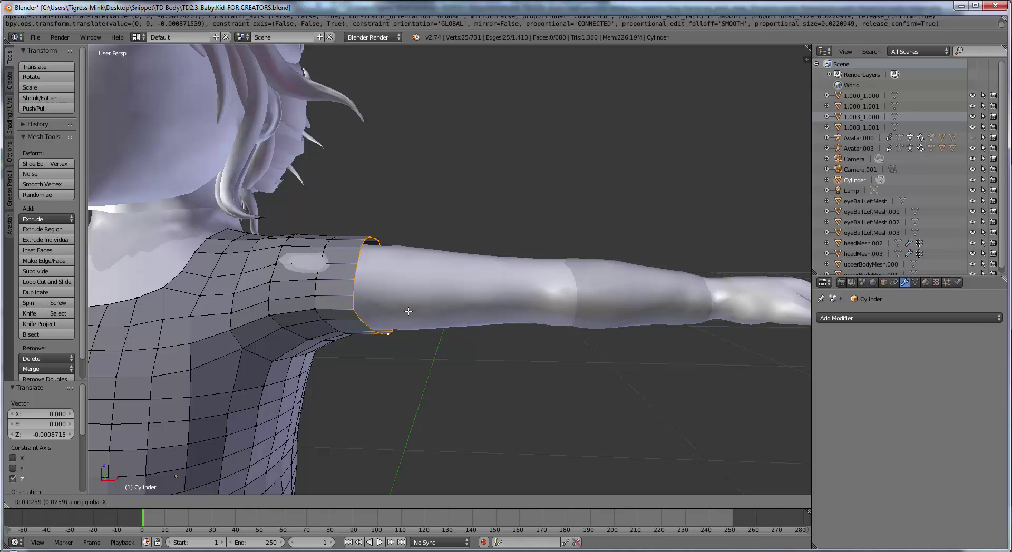
left_click(409, 311)
Flatten the extruded left sleeve edge by scaling it to 0.705 along the X axis
middle_click_drag(409, 311, 311, 338)
middle_click_drag(547, 260, 483, 321)
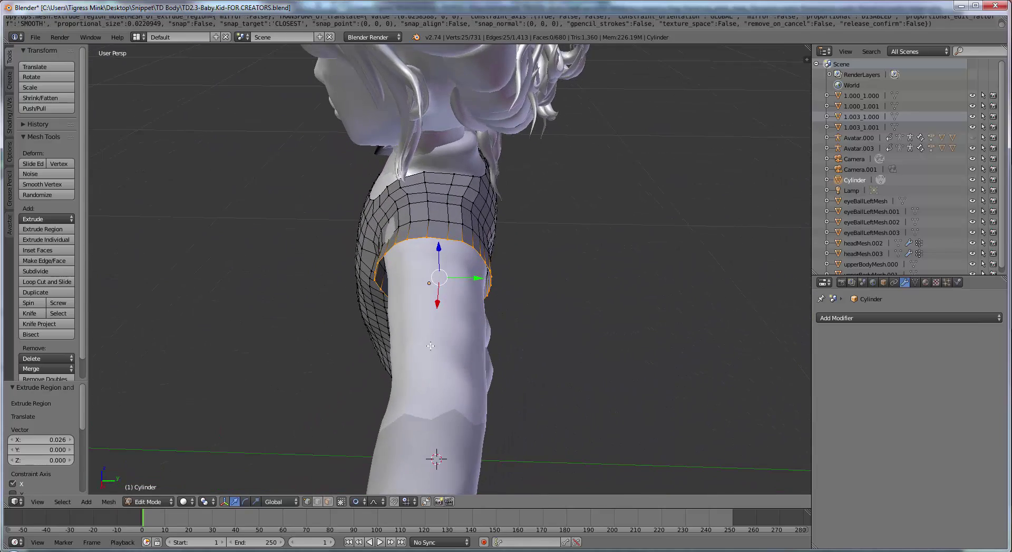
middle_click_drag(430, 347, 531, 371)
key("s")
key("x")
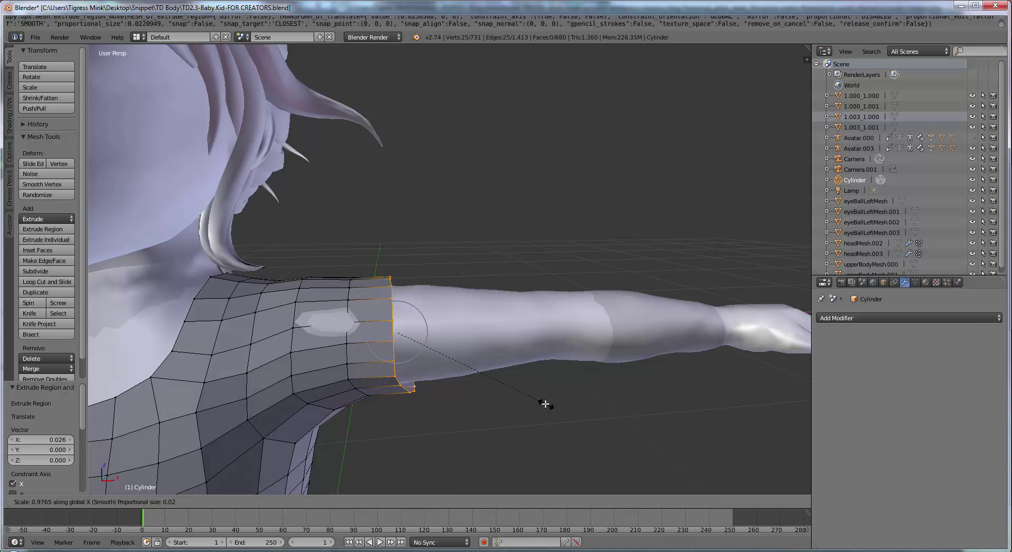
left_click(503, 387)
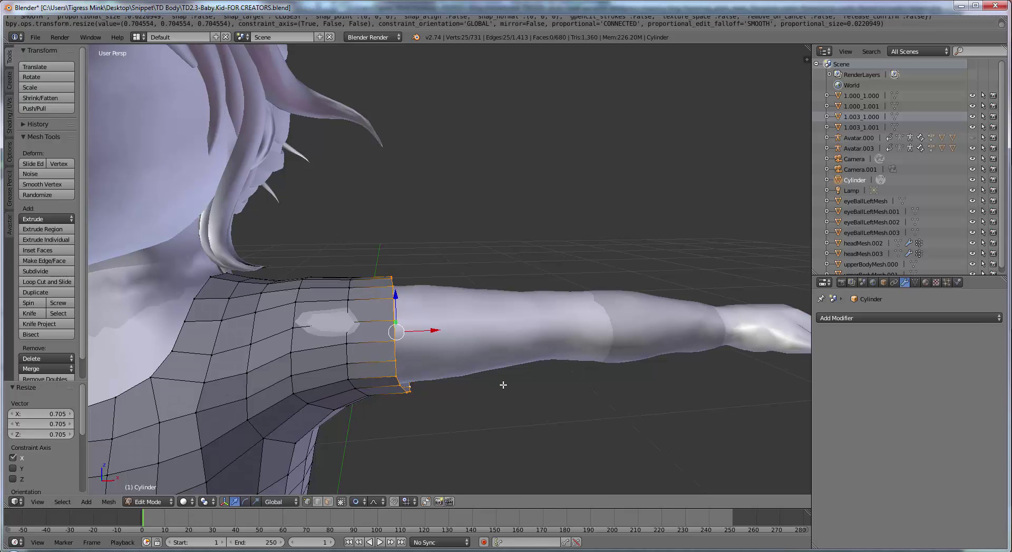
Scale the left sleeve edge uniformly to 0.913 and shift it 0.002 along the Y axis to center it on the arm
middle_click_drag(507, 356, 440, 371)
key("s")
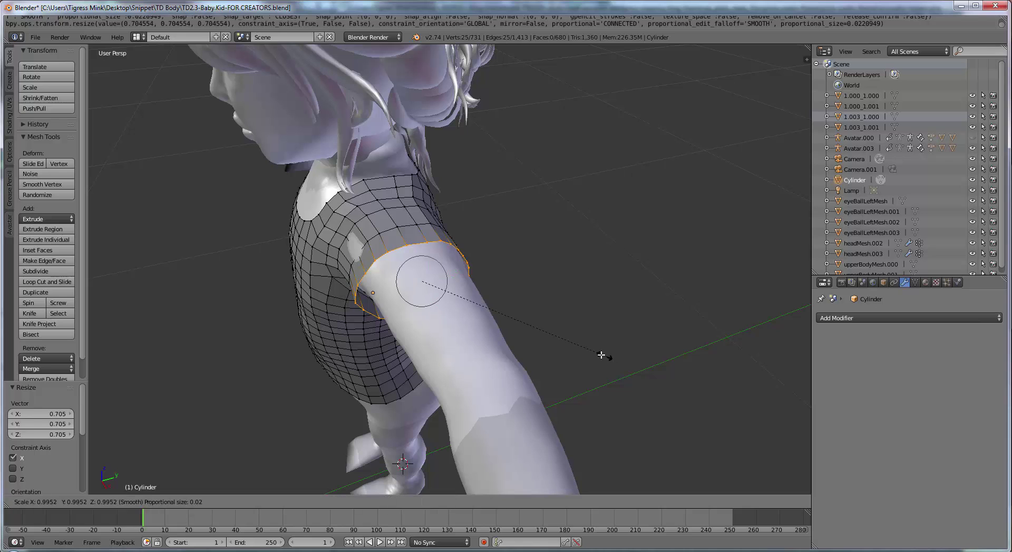
left_click(592, 353)
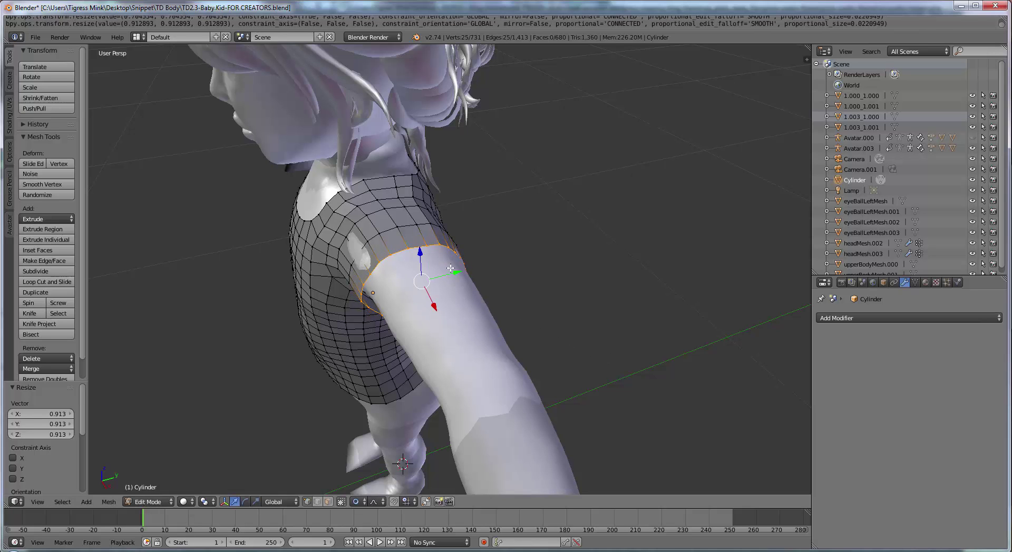
left_click_drag(451, 269, 456, 273)
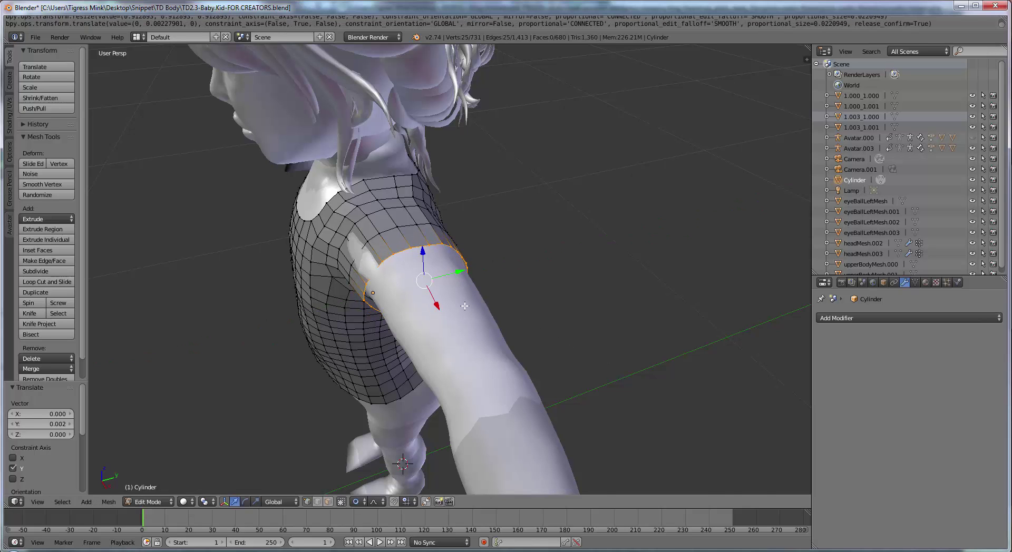
Extrude another left sleeve section outward along the X axis and flatten its edge along X
middle_click_drag(462, 288, 567, 248)
scroll(506, 301, "down", 2)
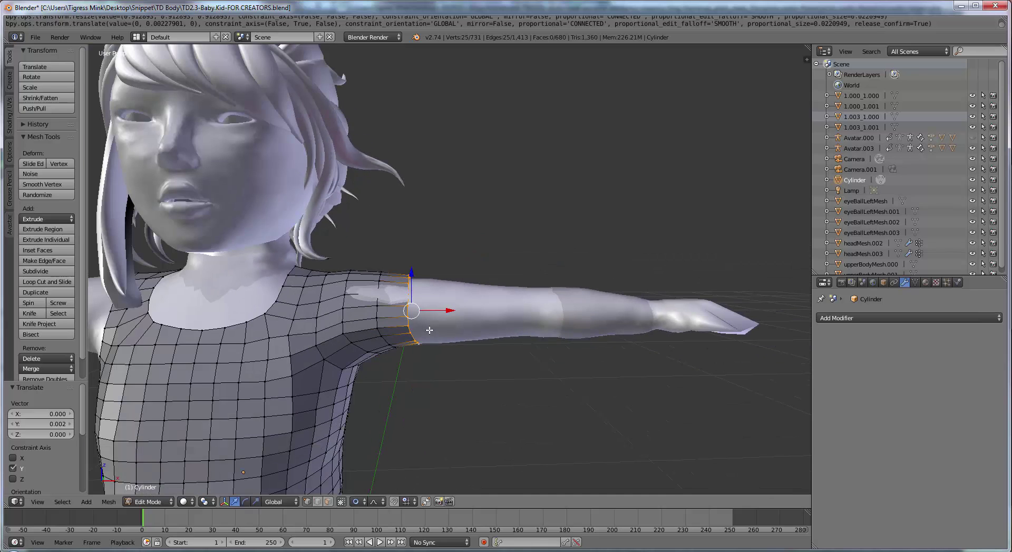
key("e")
key("x")
left_click(457, 338)
middle_click_drag(459, 338, 495, 366)
key("s")
key("x")
left_click(431, 333)
Nudge the new sleeve edge along Y, scale it to about 1.09 along Z, and lower it 0.002
middle_click_drag(429, 332, 587, 350)
left_click_drag(464, 290, 465, 288)
middle_click_drag(464, 288, 461, 247)
scroll(461, 247, "up", 1)
key("s")
key("z")
left_click(495, 395)
left_click_drag(425, 230, 424, 233)
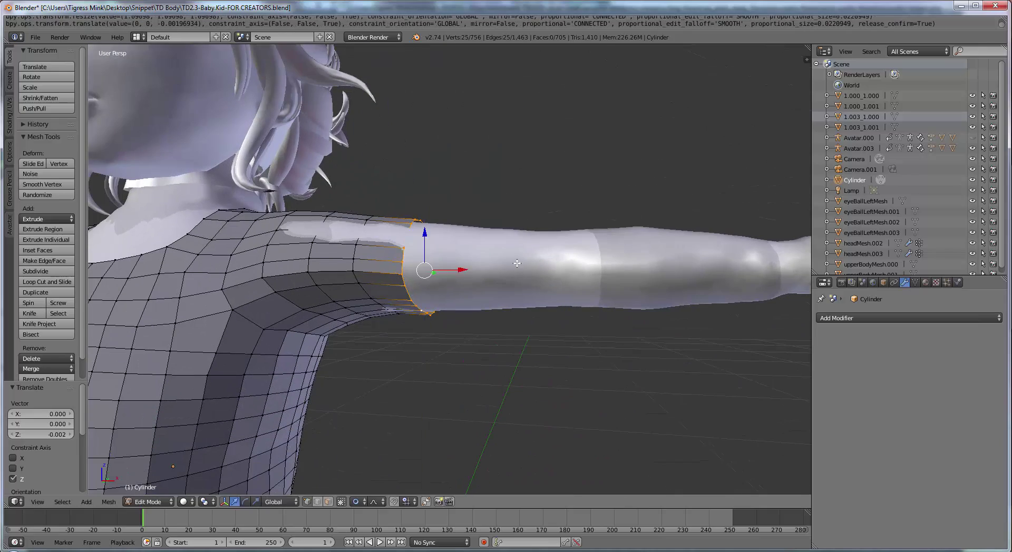
Extrude the left sleeve edge farther down the upper arm along X and flatten it to 0.037 along X
key("e")
key("x")
middle_click_drag(517, 263, 586, 373)
left_click(498, 285)
key("s")
key("x")
left_click(470, 271)
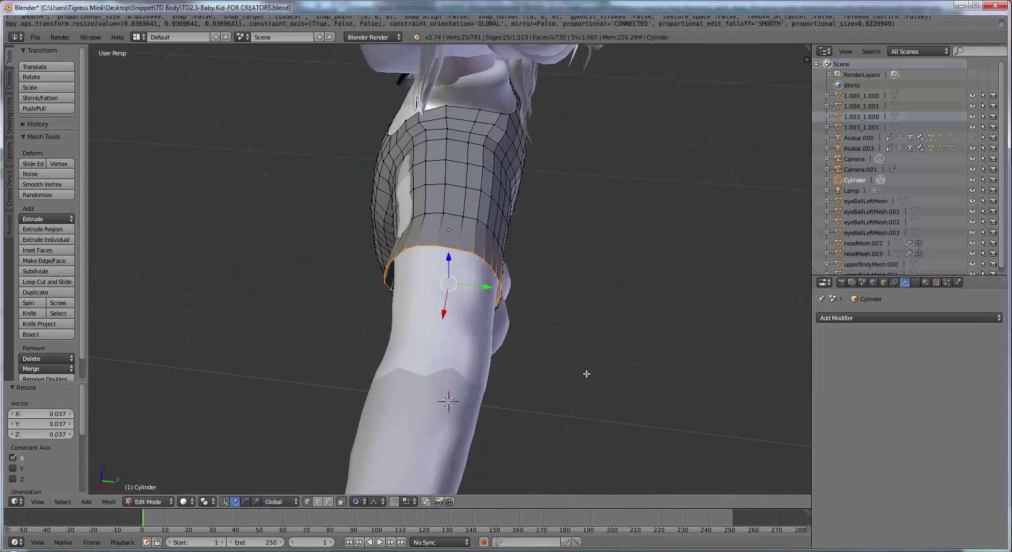
Narrow the left sleeve edge along Y, shift it 0.001 along Y, and adjust its height to fit the upper arm
key("s")
key("y")
left_click(569, 366)
left_click_drag(490, 287, 494, 288)
middle_click_drag(453, 372, 566, 335)
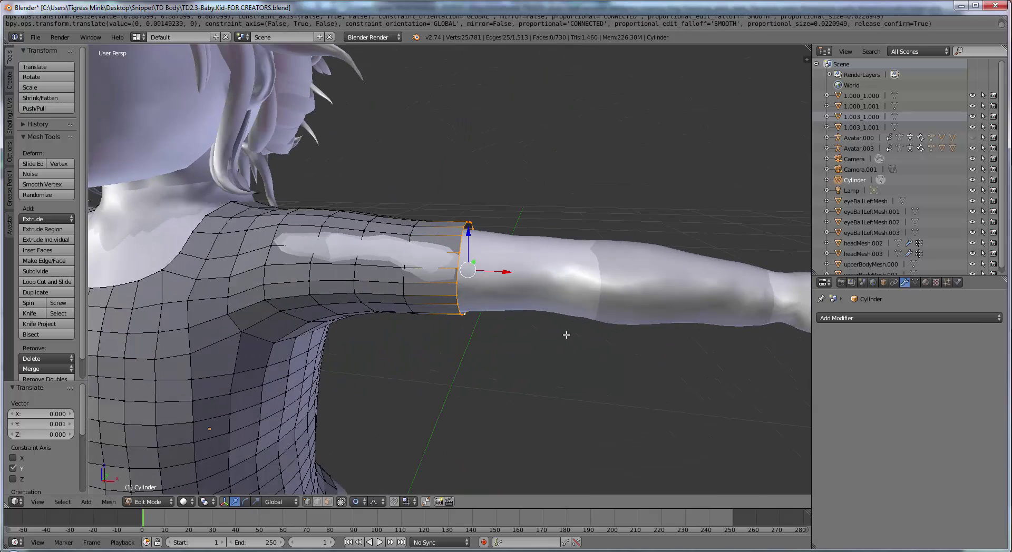
left_click(562, 377)
left_click_drag(468, 232, 469, 234)
Extrude the left sleeve along X toward the elbow, scale the new edge uniformly to 0.928, and nudge it along Y
key("e")
key("x")
left_click(514, 235)
middle_click_drag(656, 313, 560, 370)
key("s")
left_click(552, 362)
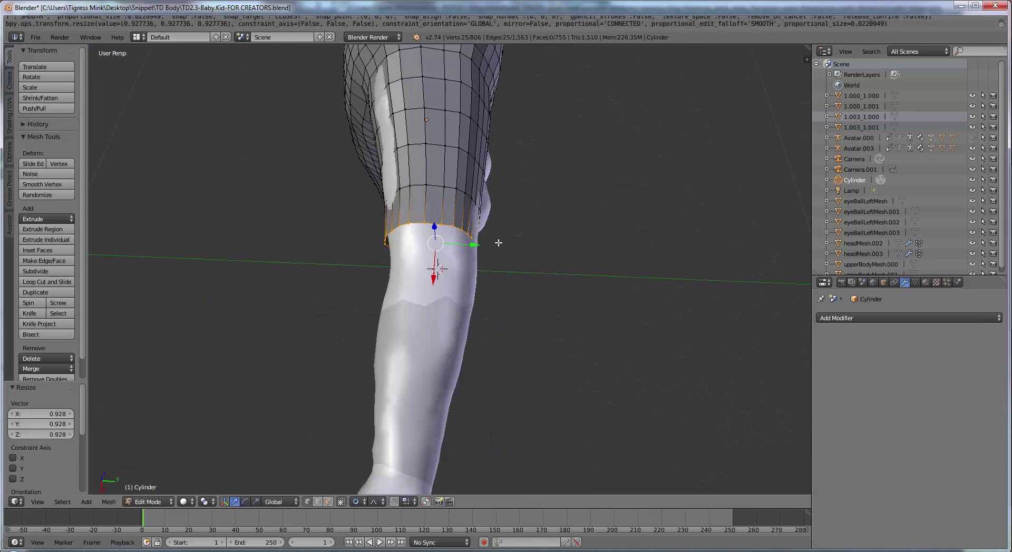
left_click_drag(474, 244, 478, 245)
Extrude the left sleeve edge close to the elbow, scale it uniformly to about 0.93, and shift it 0.002 along Y
middle_click_drag(364, 332, 468, 288)
key("e")
left_click(514, 285)
middle_click_drag(593, 371, 419, 410, "shift")
key("s")
left_click(520, 364)
left_click_drag(478, 235, 485, 234)
middle_click_drag(459, 274, 427, 256)
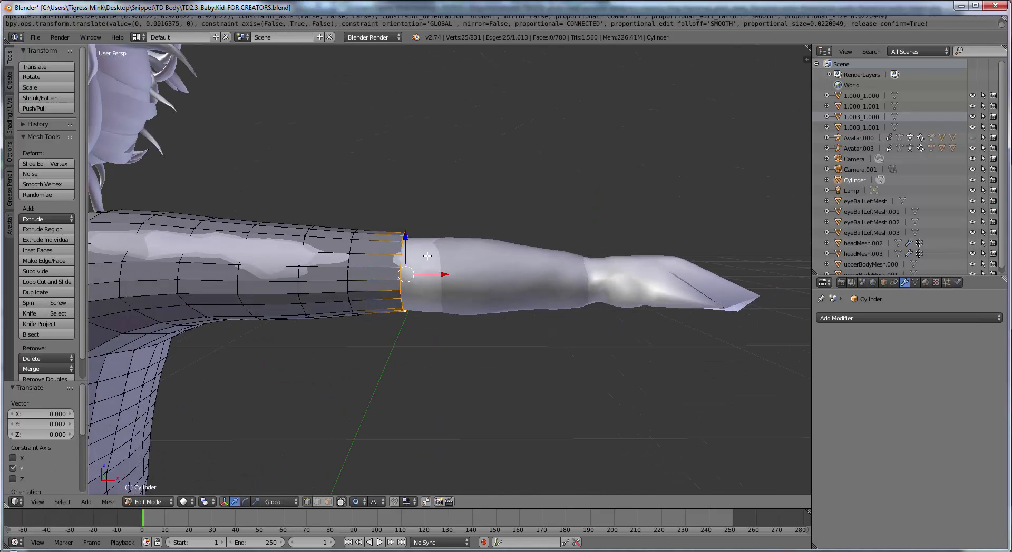
left_click_drag(406, 236, 406, 236)
Extrude the left sleeve edge past the elbow, then reposition and scale it along Y to fit the arm
key("e")
left_click(454, 245)
middle_click_drag(454, 245, 372, 284)
left_click_drag(480, 274, 474, 275)
key("s")
key("y")
left_click(542, 350)
Extrude the left sleeve edge onto the forearm and shift it -0.003 along the Y axis
middle_click_drag(542, 350, 579, 354)
key("e")
left_click(674, 314)
left_click_drag(473, 321, 470, 321)
Scale the forearm sleeve edge to about 0.949 along Z and raise it 0.000387
middle_click_drag(485, 341, 560, 369)
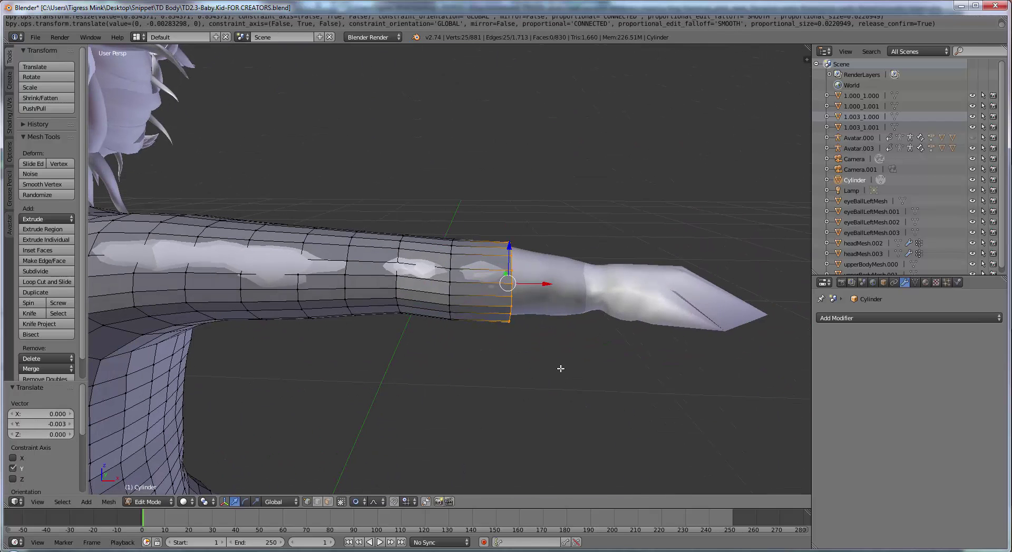
left_click(559, 379)
left_click_drag(509, 253, 508, 256)
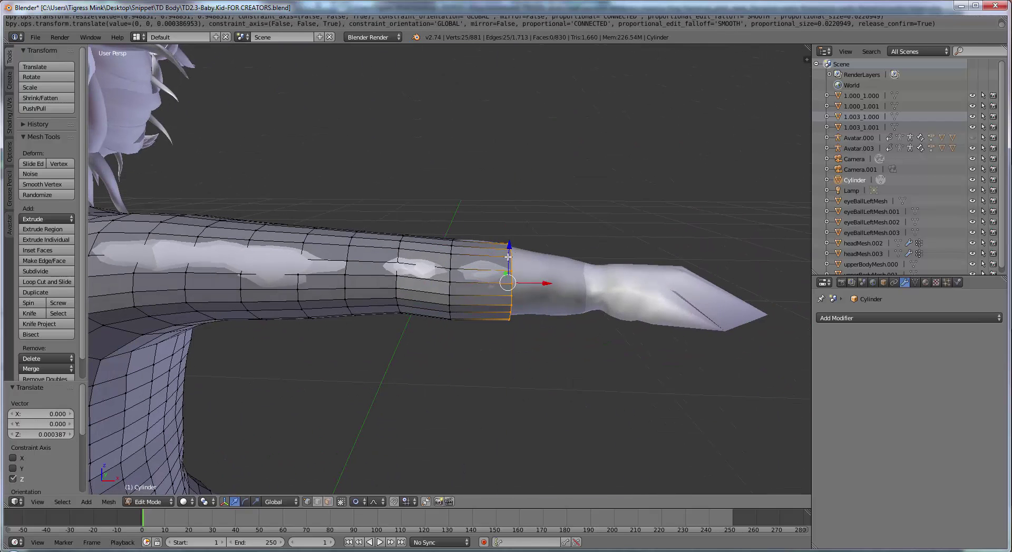
Extrude the left sleeve edge farther along the forearm and scale it to fit
left_click(555, 265)
middle_click_drag(556, 285, 578, 364)
key("s")
left_click(563, 346)
Lower the new forearm sleeve edge slightly and nudge it along Y to center it around the arm
left_click_drag(480, 232, 481, 237)
middle_click_drag(527, 259, 455, 300)
left_click_drag(463, 298, 461, 298)
Extrude the left sleeve edge 0.023 along the X axis to the wrist
middle_click_drag(463, 297, 500, 366)
key("e")
key("x")
left_click(554, 285)
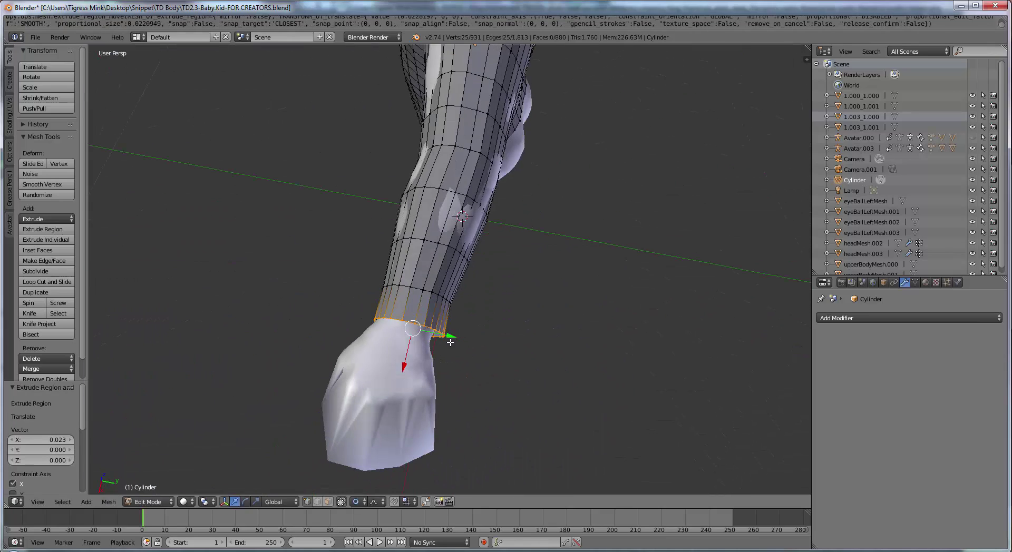
Shift the wrist edge of the left sleeve along Y and scale it to fit the wrist
left_click_drag(451, 337, 446, 339)
key("s")
left_click(513, 380)
Adjust the left sleeve near the wrist by raising the selected loop 0.0003651 along Z
middle_click_drag(492, 316, 533, 218)
left_click_drag(521, 232, 485, 230)
middle_click_drag(485, 230, 525, 269)
scroll(525, 269, "down", 5)
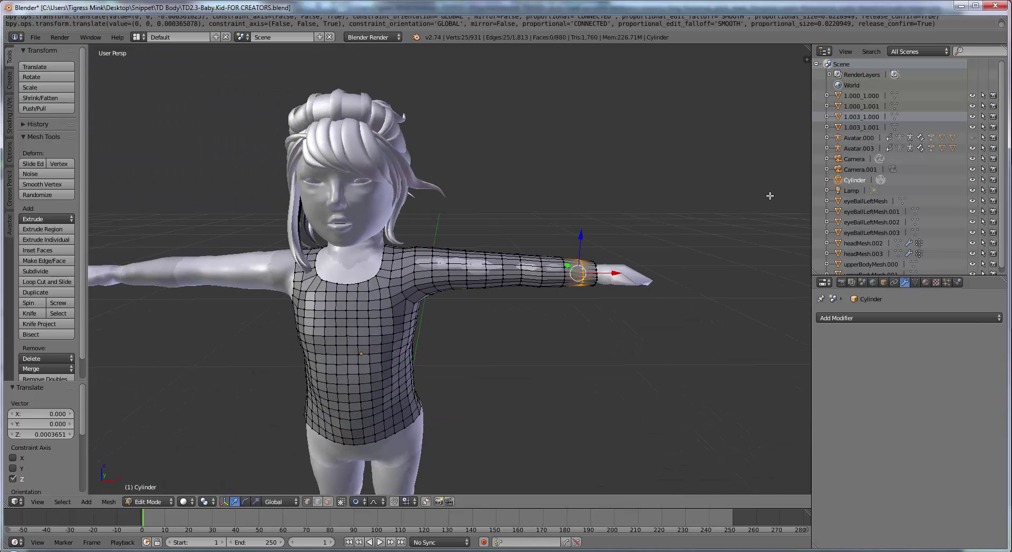